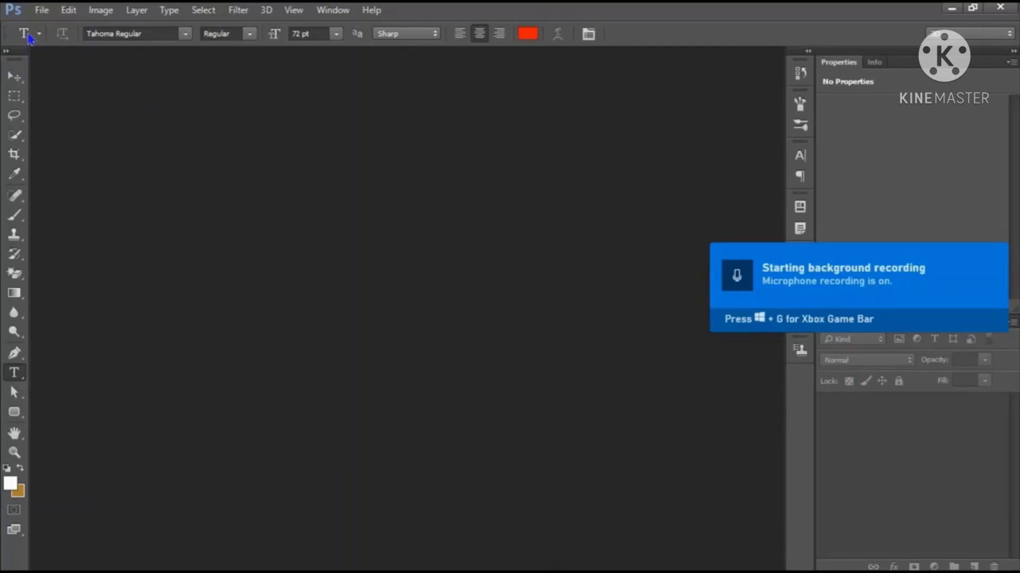
Create a 605 × 820 pixel, 72 ppi transparent document named 'Book design 1'
click(41, 11)
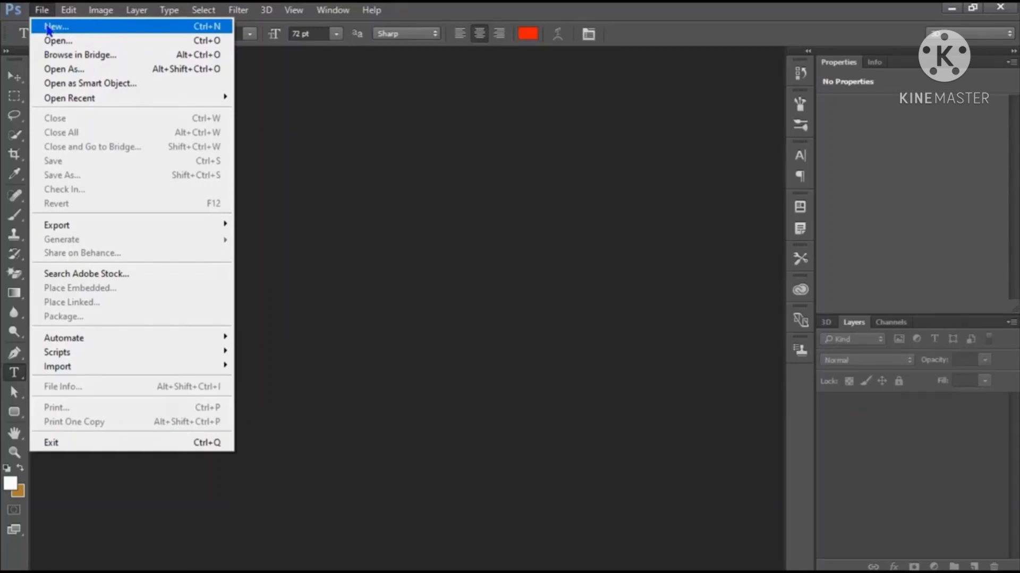
click(48, 27)
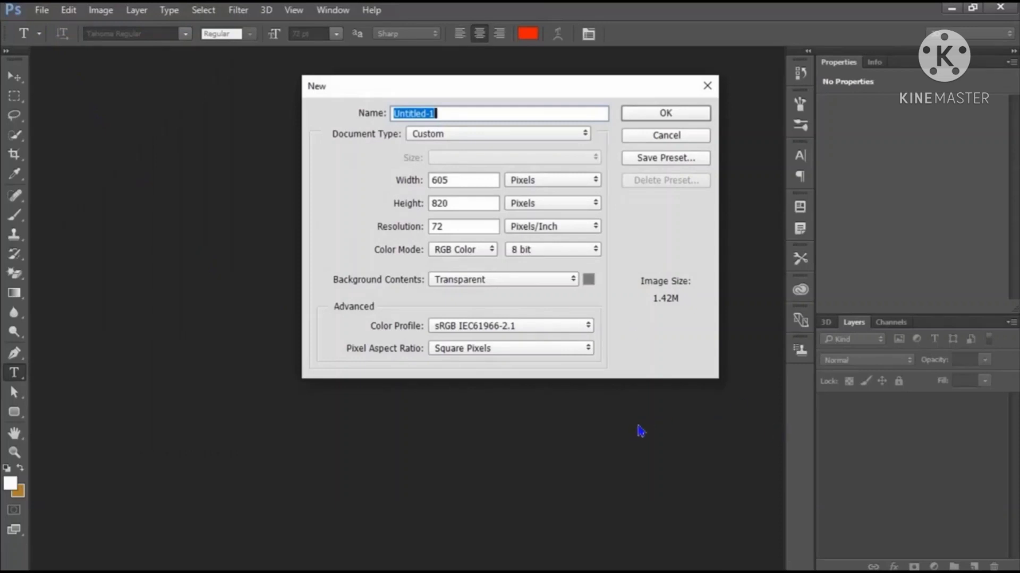
text(b)
text(o)
text(ok)
text( des)
text(ign)
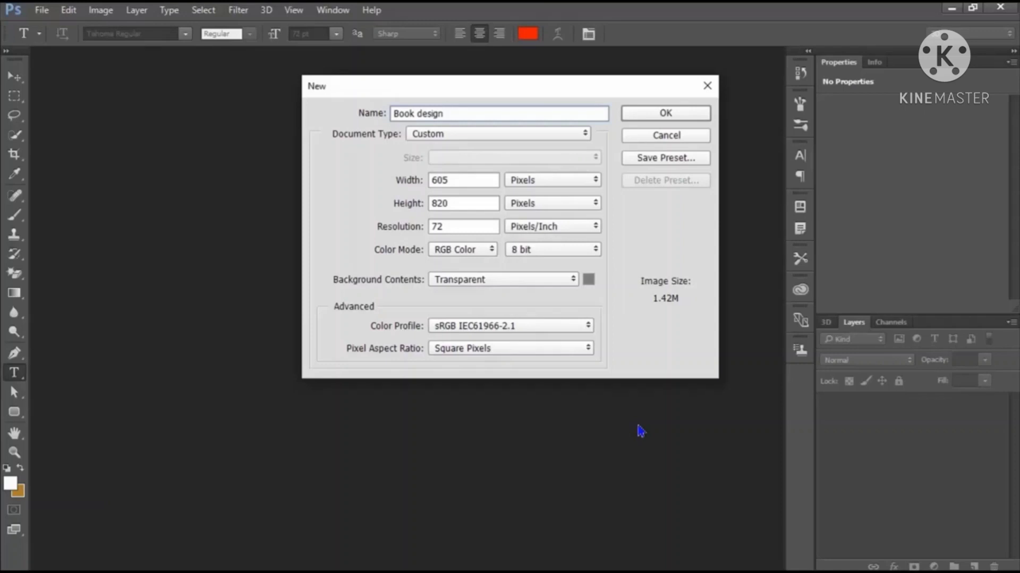
text(1)
key(Tab)
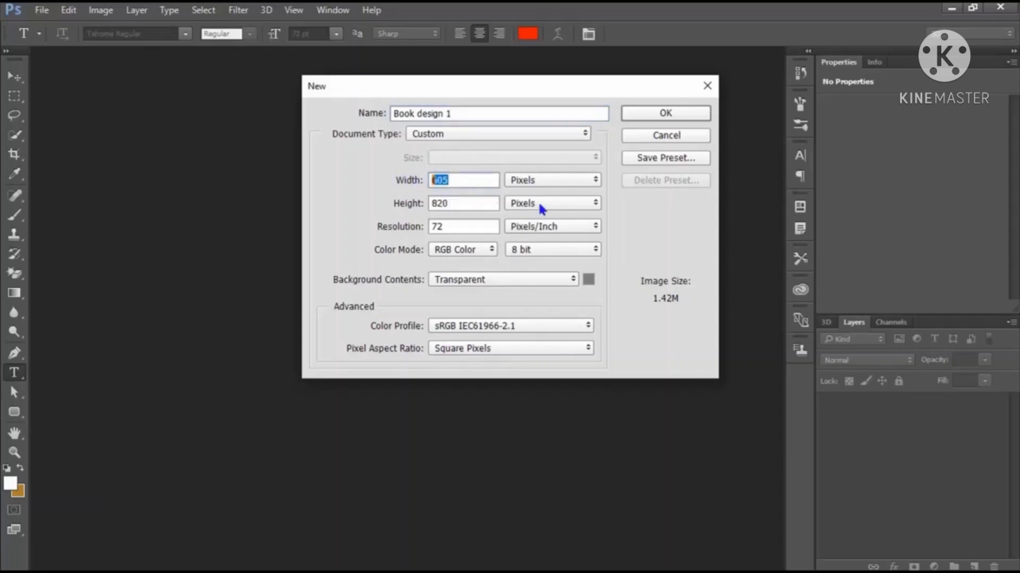
click(596, 185)
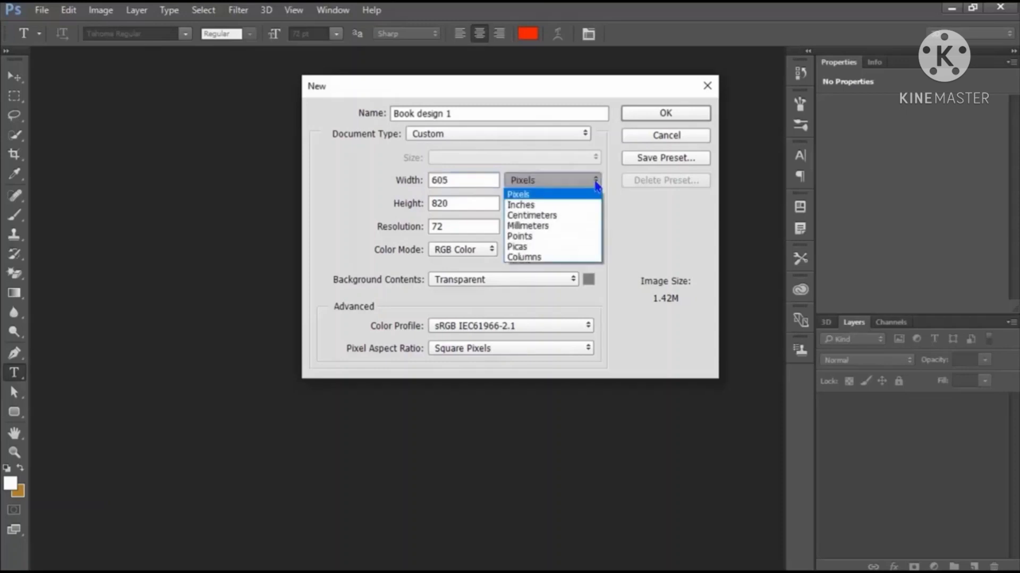
click(557, 195)
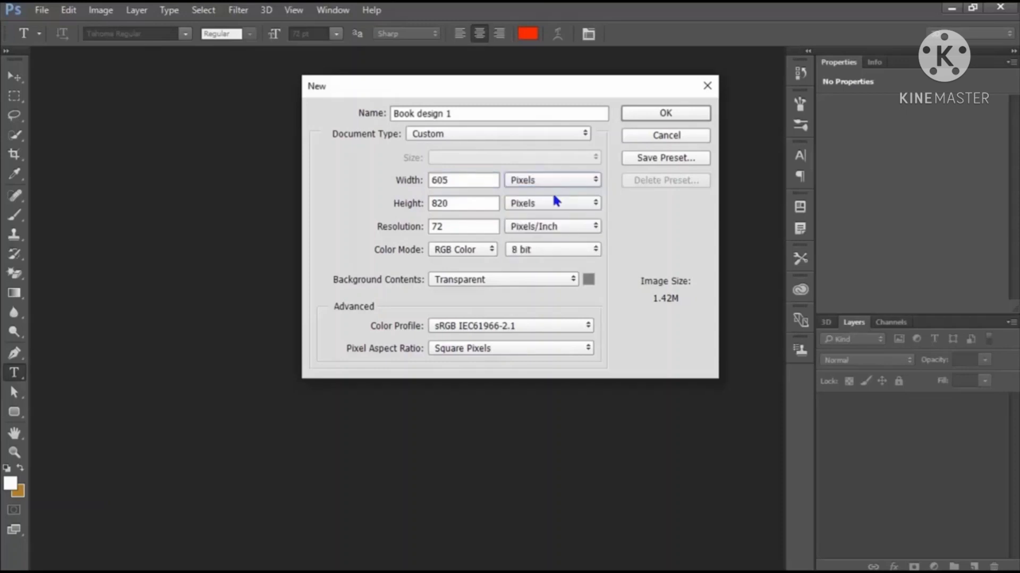
drag(454, 202, 420, 204)
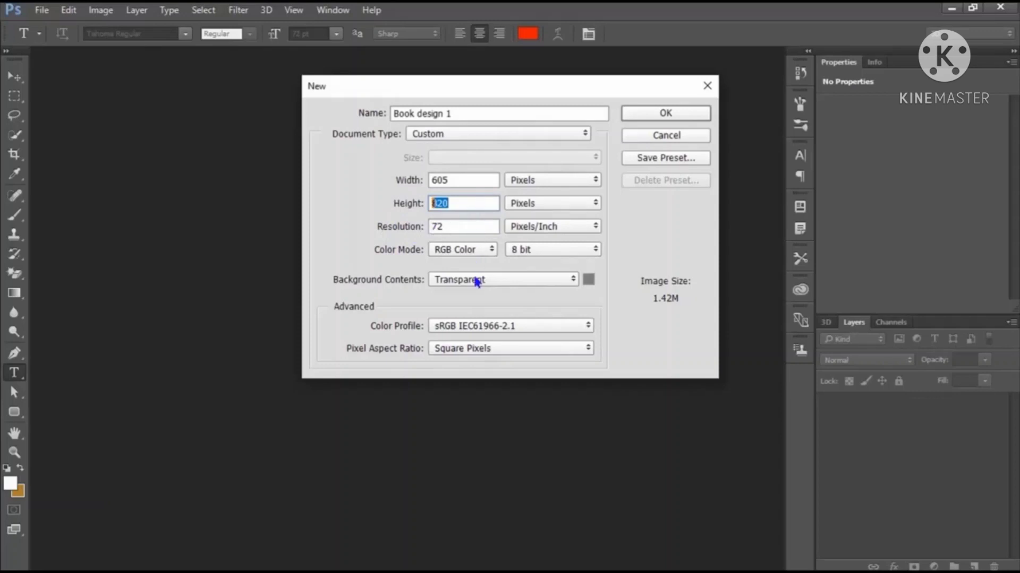
click(650, 118)
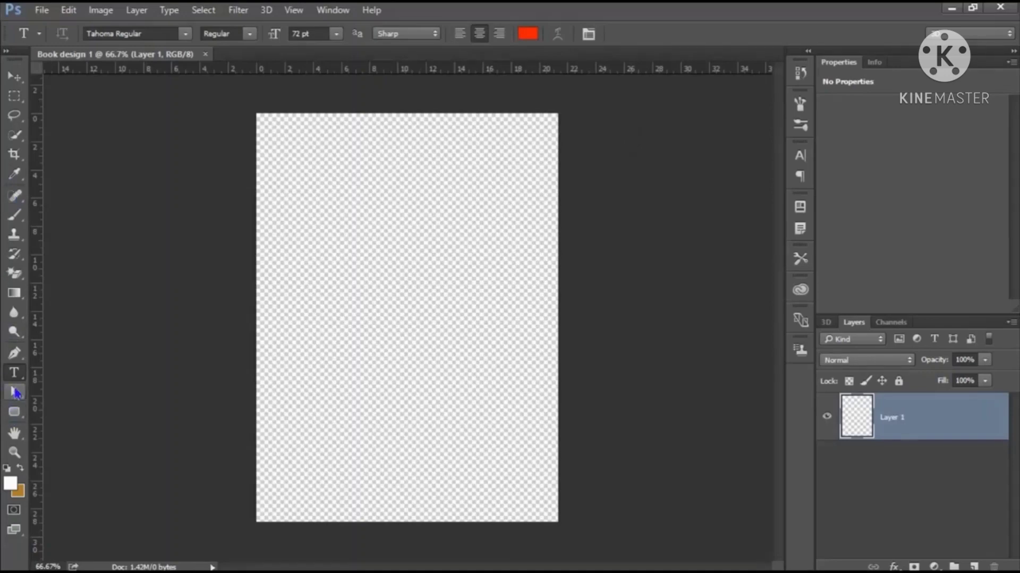
Add a vertical guide at about 10 cm near the canvas centre
click(14, 353)
drag(37, 269, 416, 296)
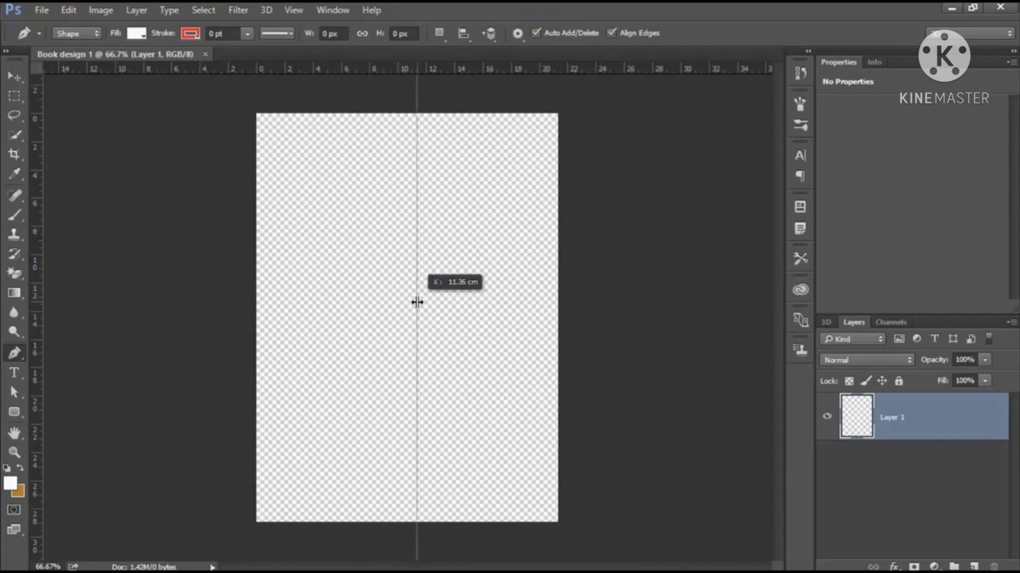
drag(417, 296, 406, 347)
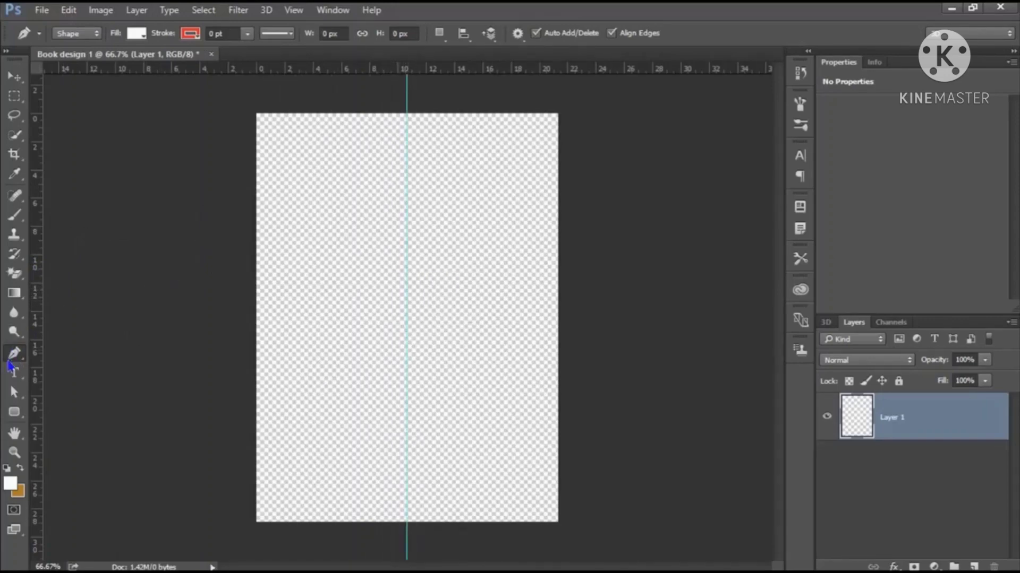
Draw a closed white Pen shape with a curved left edge covering the canvas's right side
click(379, 113)
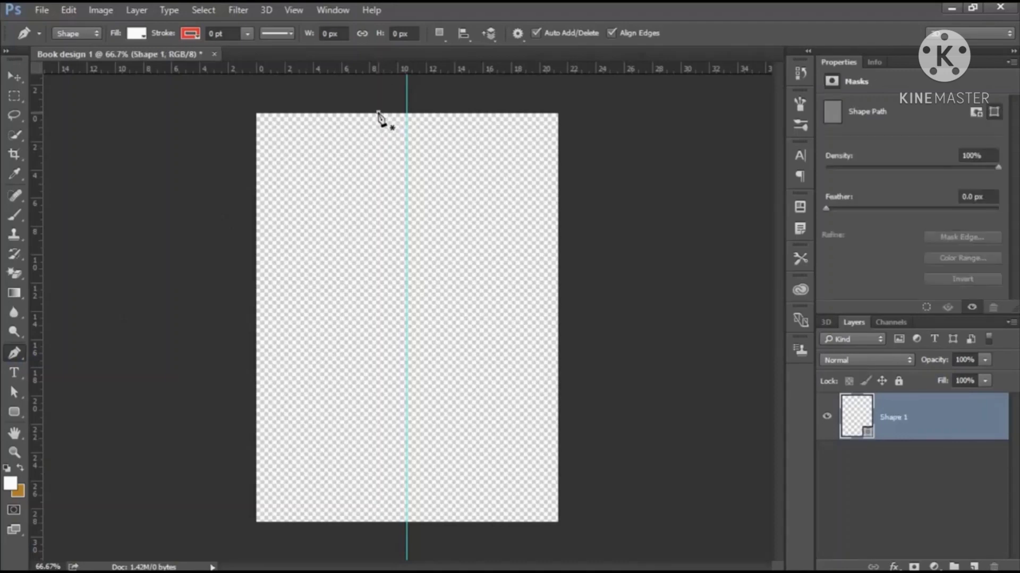
click(14, 452)
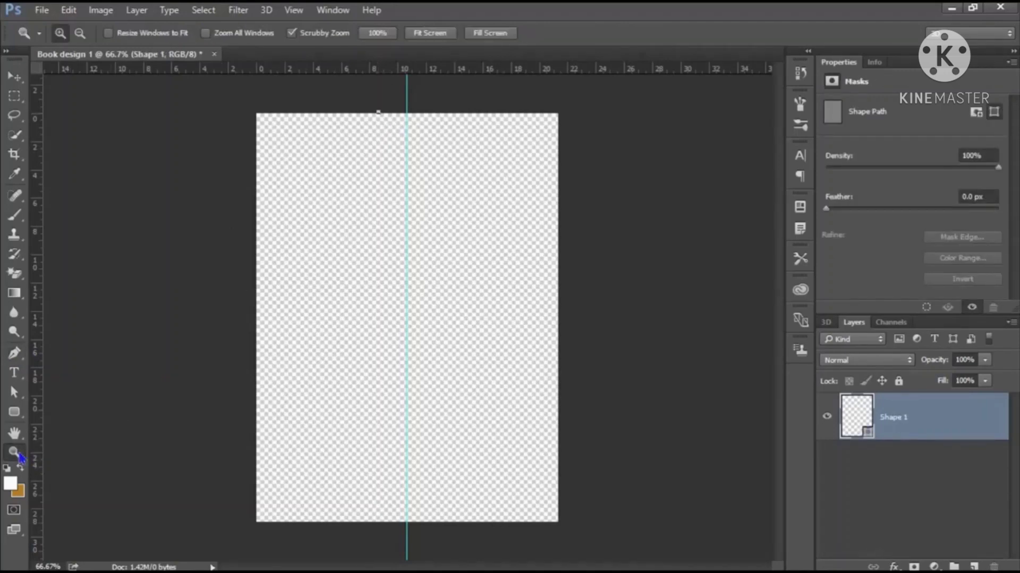
alt+click(342, 443)
alt+click(341, 443)
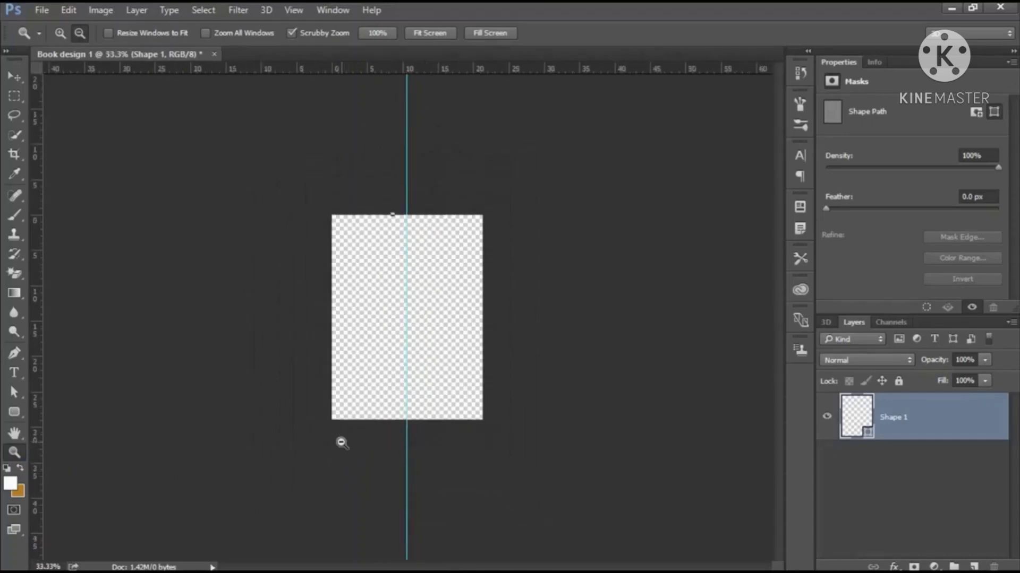
click(15, 355)
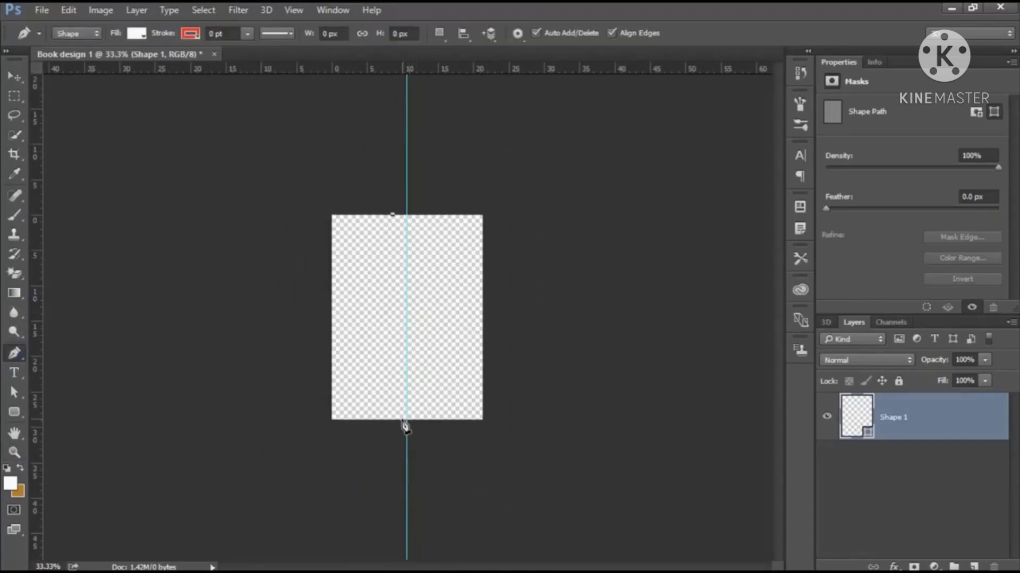
drag(406, 420, 346, 542)
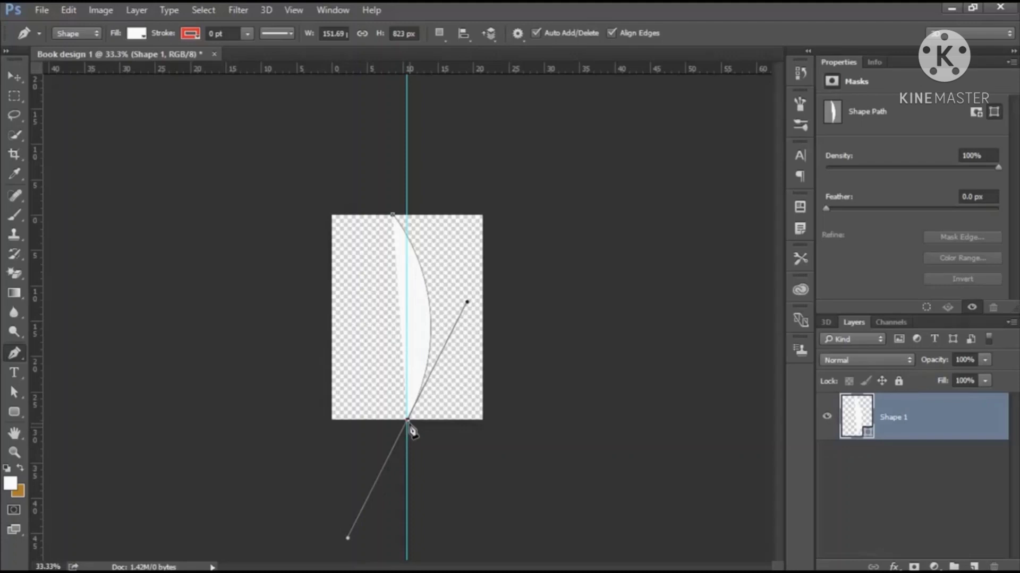
drag(455, 434, 511, 420)
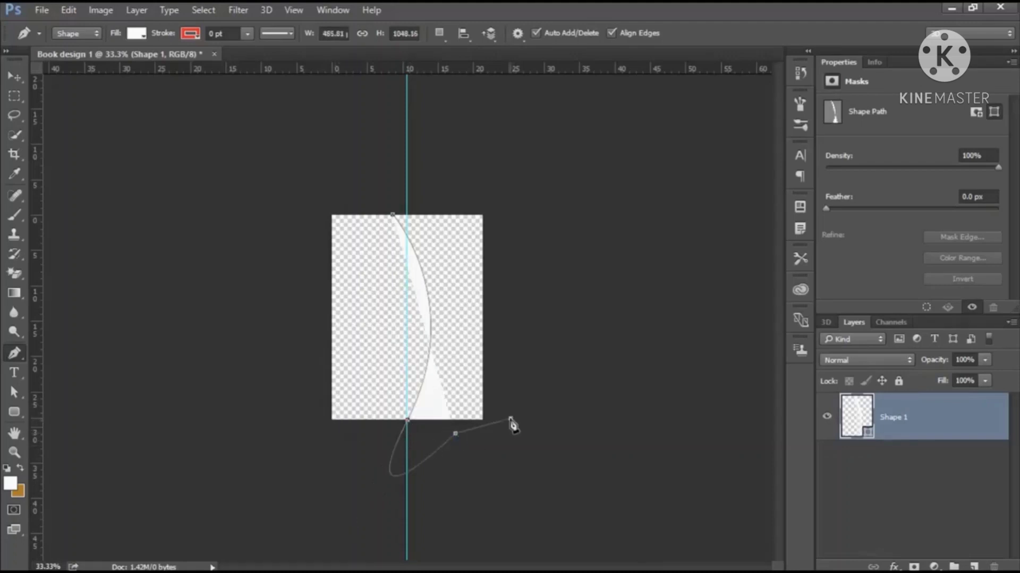
click(511, 419)
drag(496, 215, 492, 203)
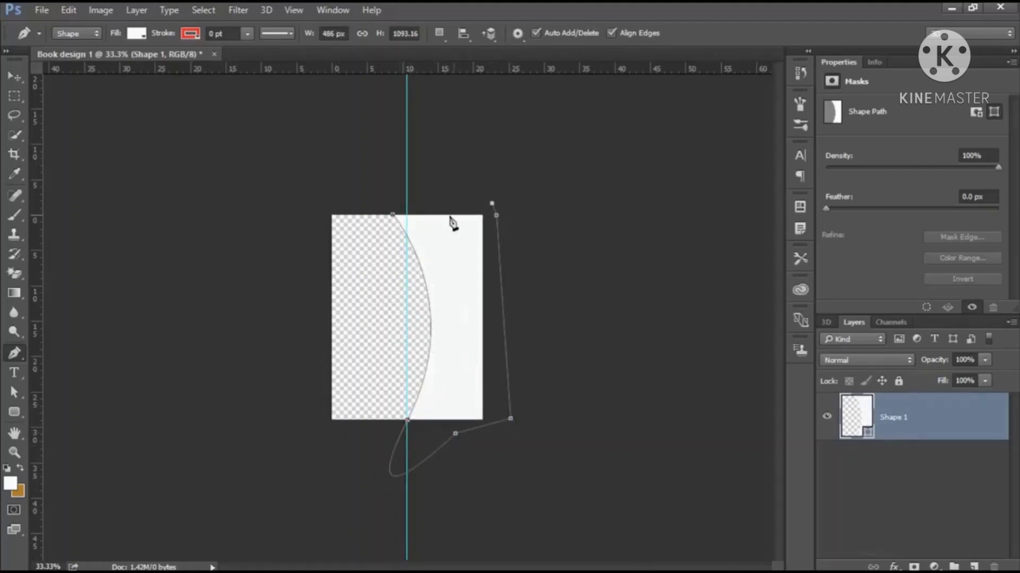
click(392, 215)
click(14, 453)
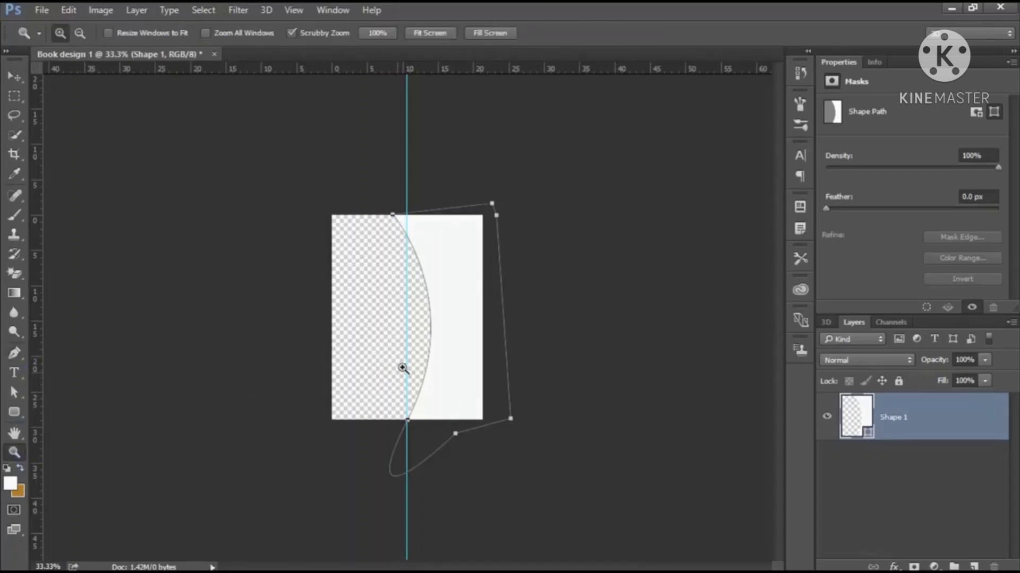
click(437, 334)
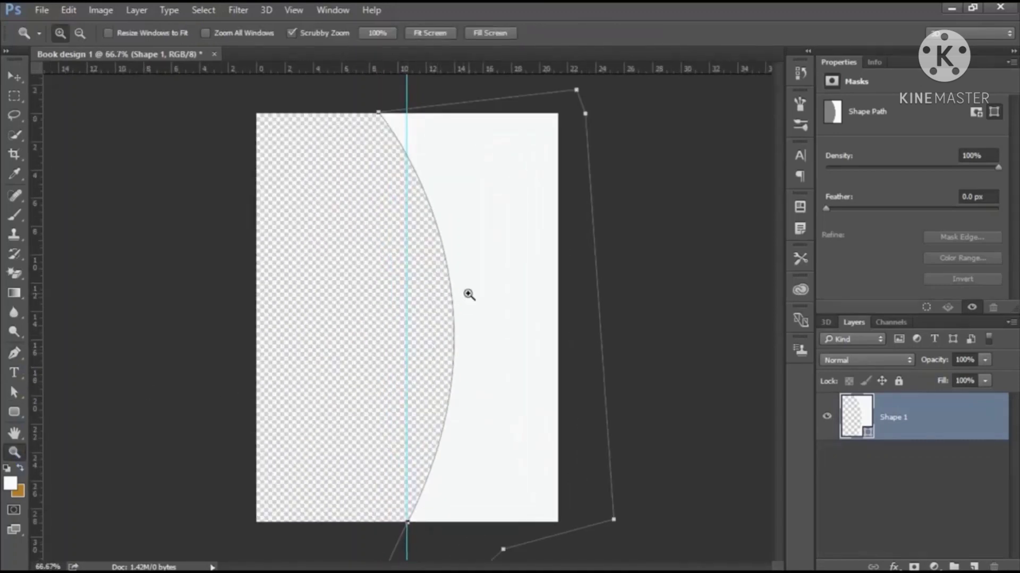
Duplicate Shape 1 and fill the copy bright blue (#201bf3)
right_click(896, 419)
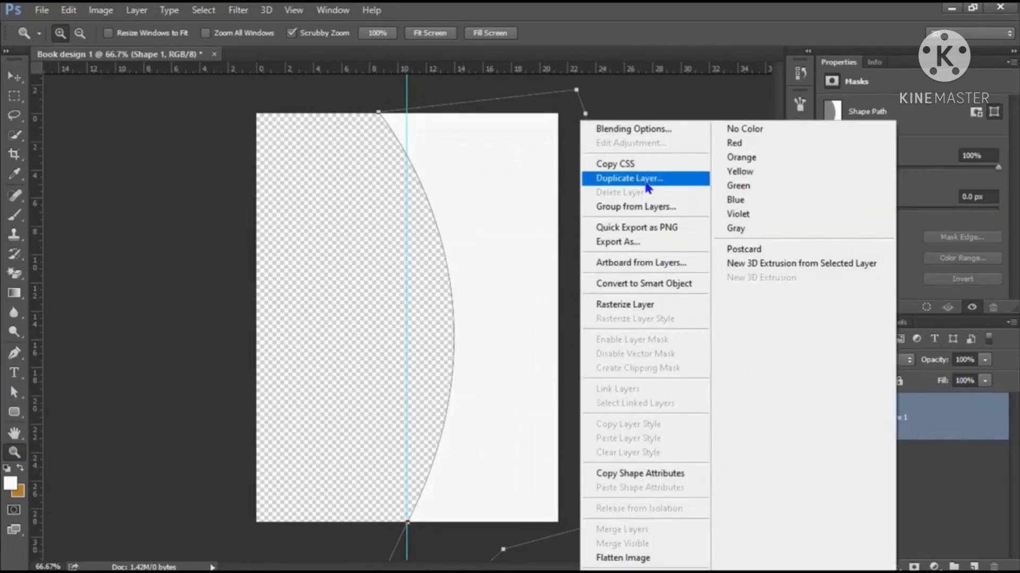
click(647, 183)
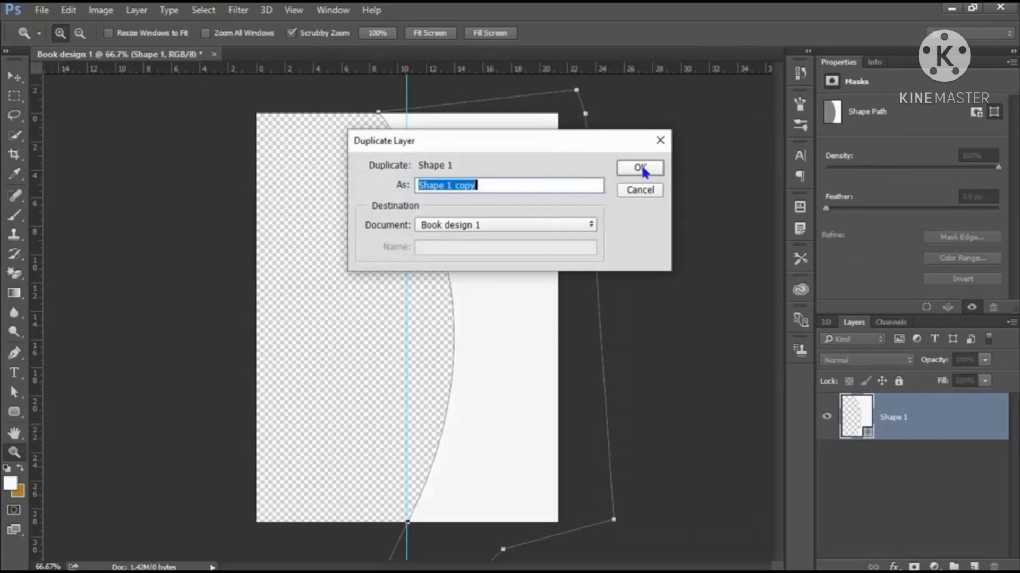
click(641, 169)
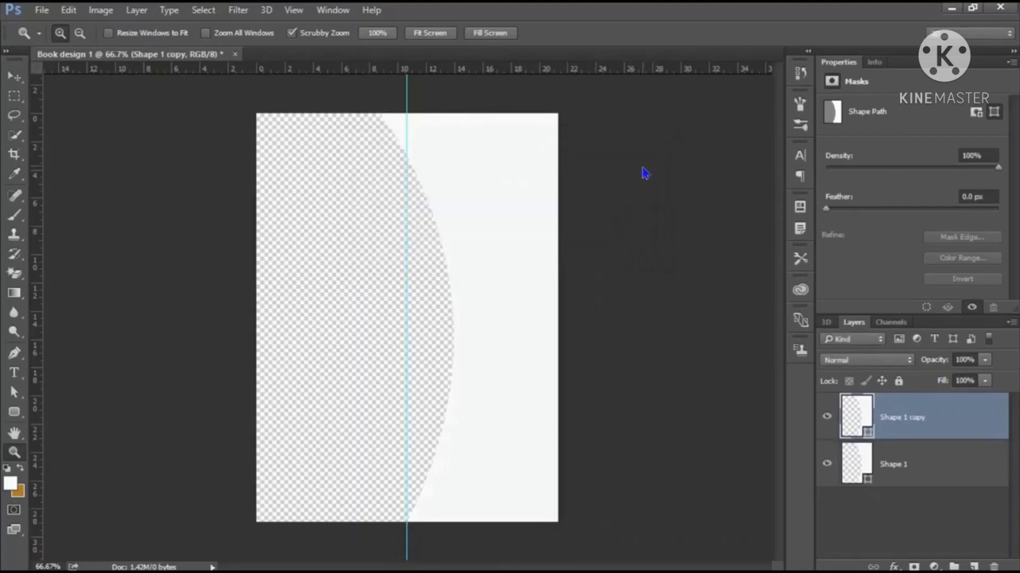
double_click(869, 433)
click(832, 196)
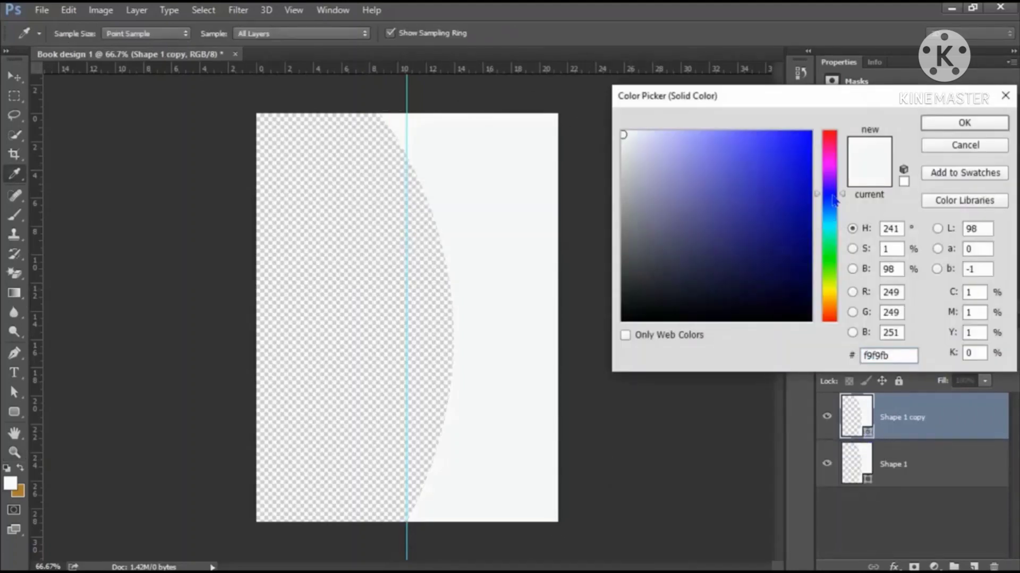
click(791, 138)
click(965, 123)
Recolour the original Shape 1 a lighter blue (#6f6cf7)
key(z)
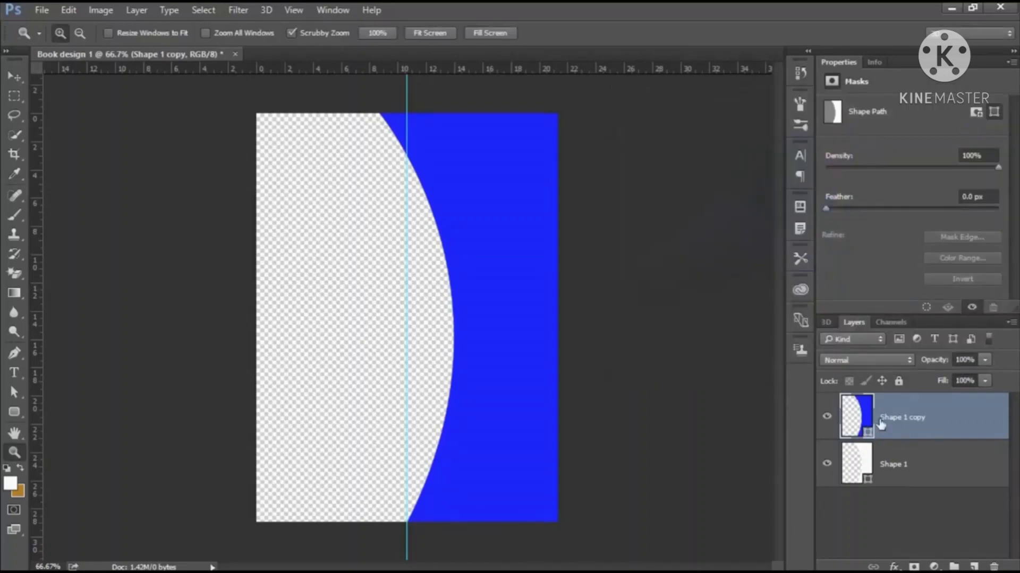
double_click(866, 479)
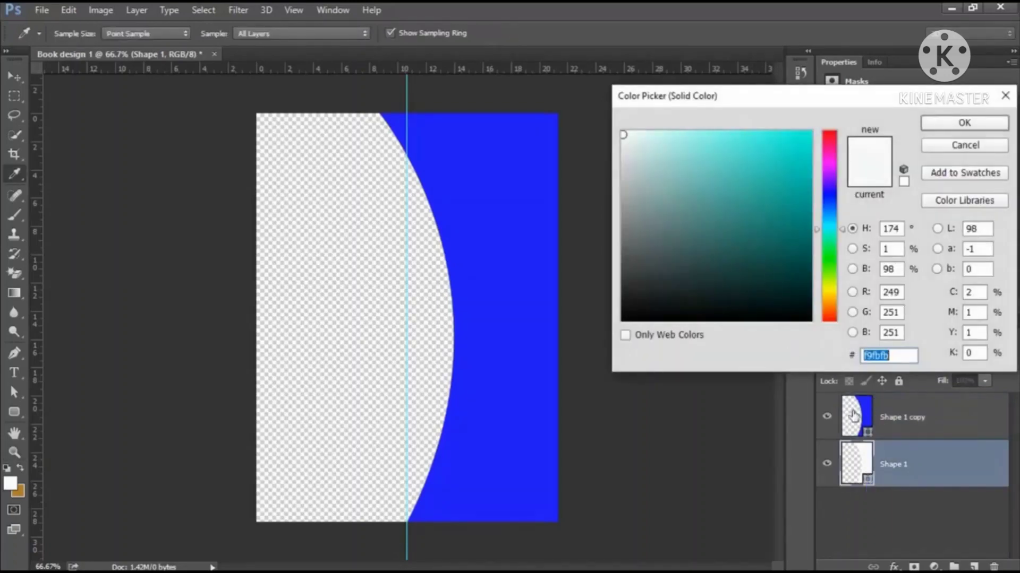
click(513, 232)
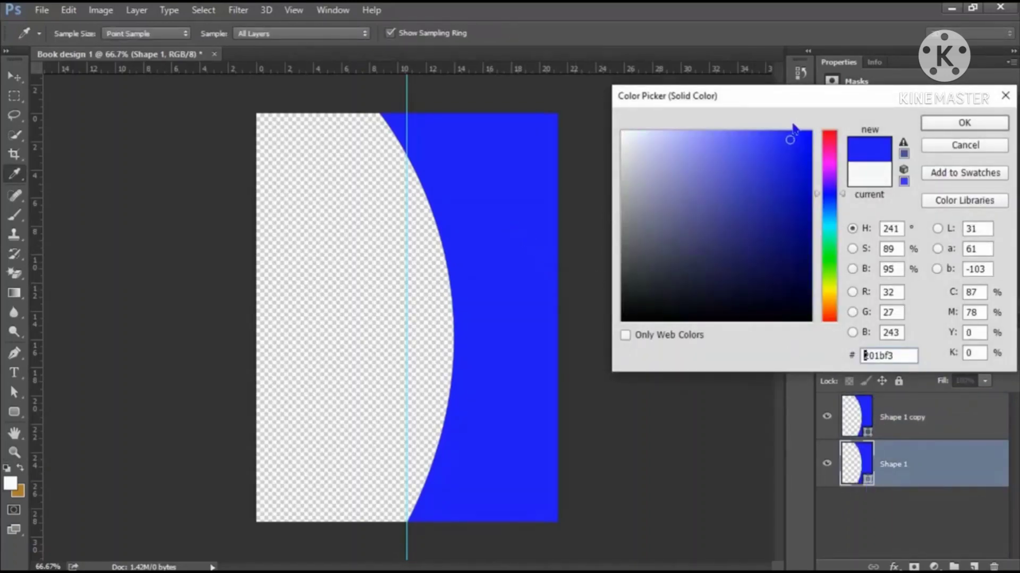
drag(791, 137, 728, 137)
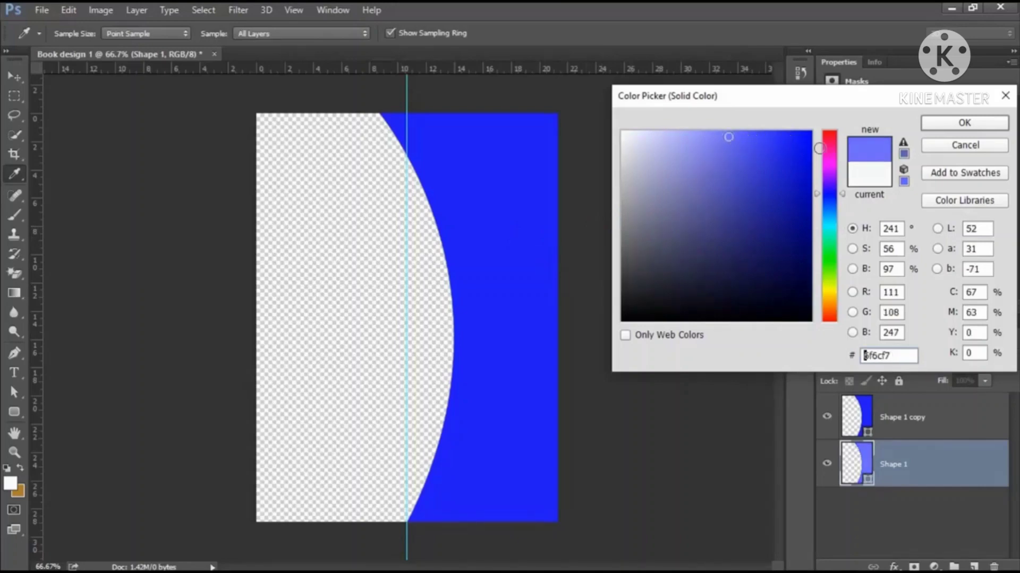
click(963, 123)
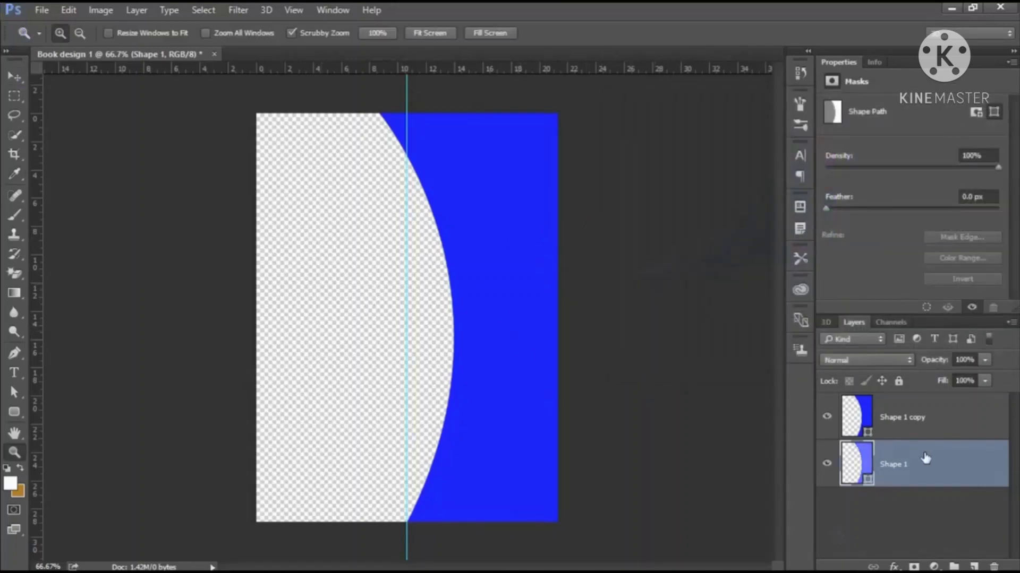
Nudge the lighter Shape 1 left and tilt it slightly, leaving a thin pale-blue band
click(14, 80)
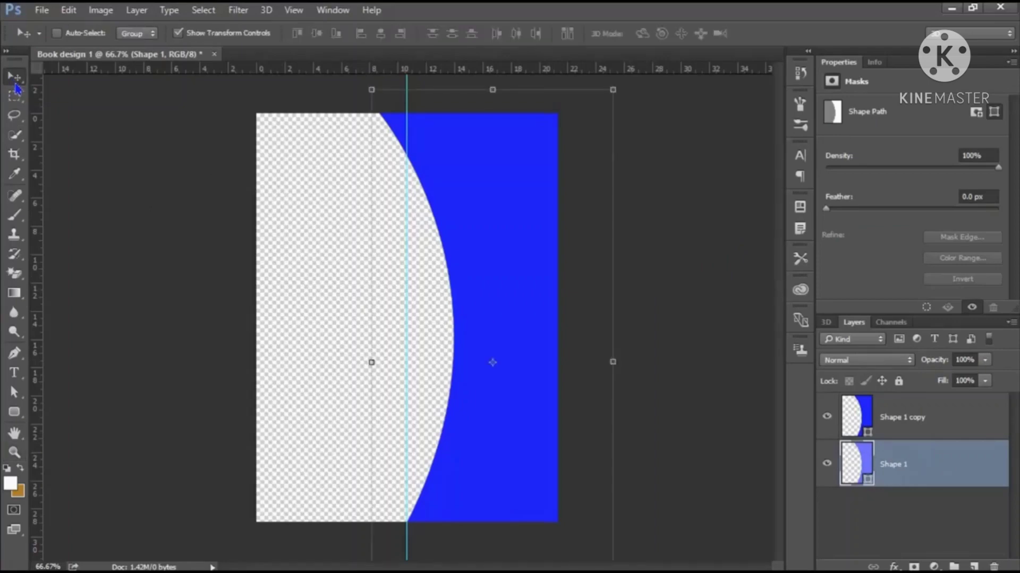
key(Left)
key(Left)
key(Left)
key(Left)
key(Left)
key(Left)
key(Left)
key(Left)
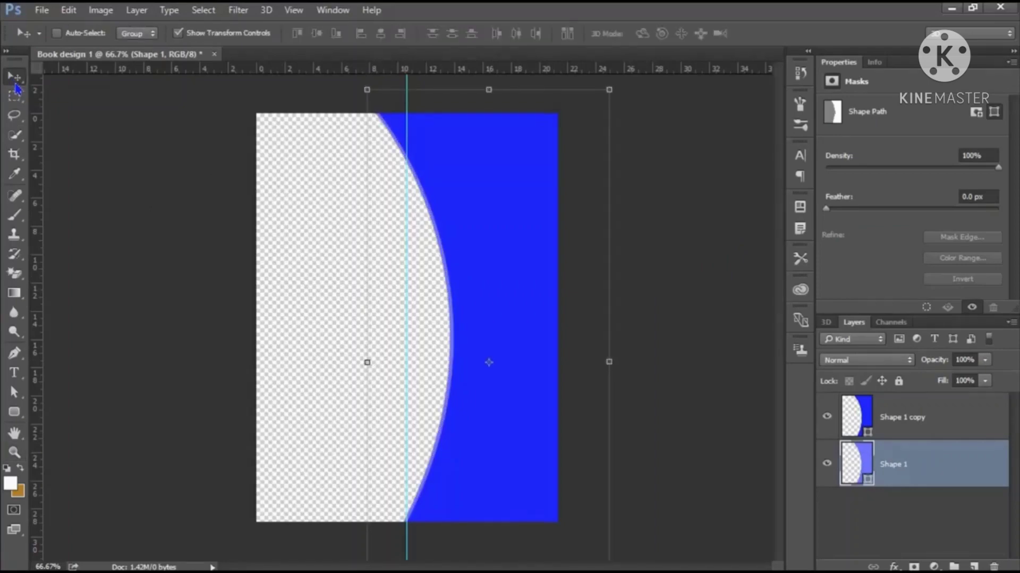
key(Left)
key(Left)
key(Left)
key(Left)
key(Left)
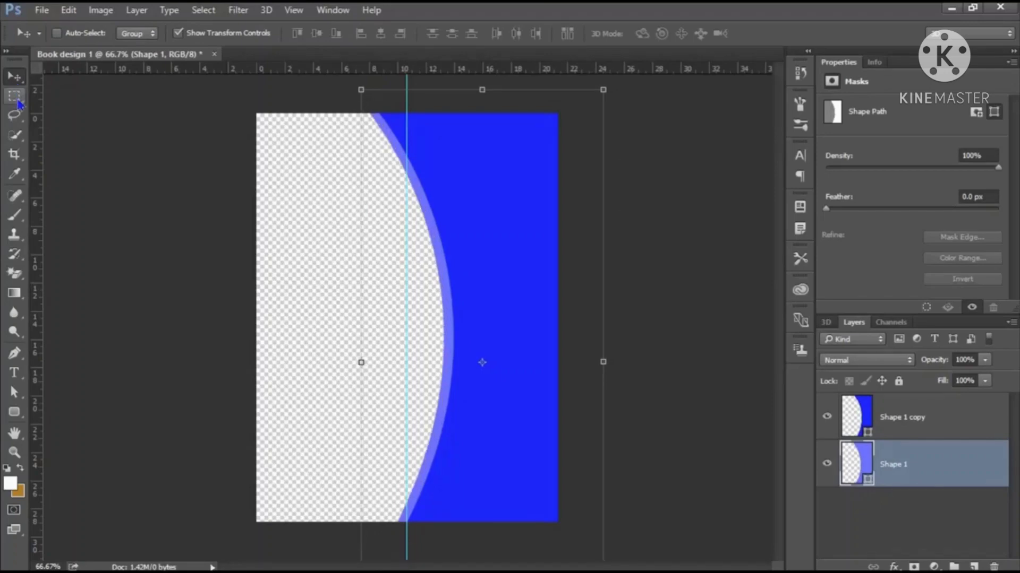
key(Left)
key(Left)
key(Left)
mouse_move(344, 85)
mouse_down()
mouse_move(341, 94)
mouse_move(354, 90)
mouse_up()
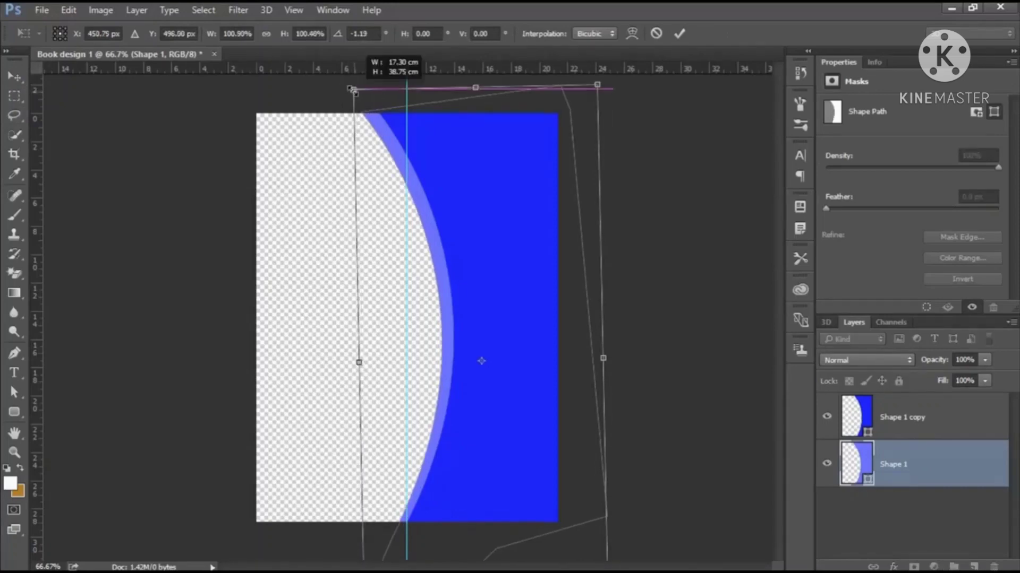
click(679, 38)
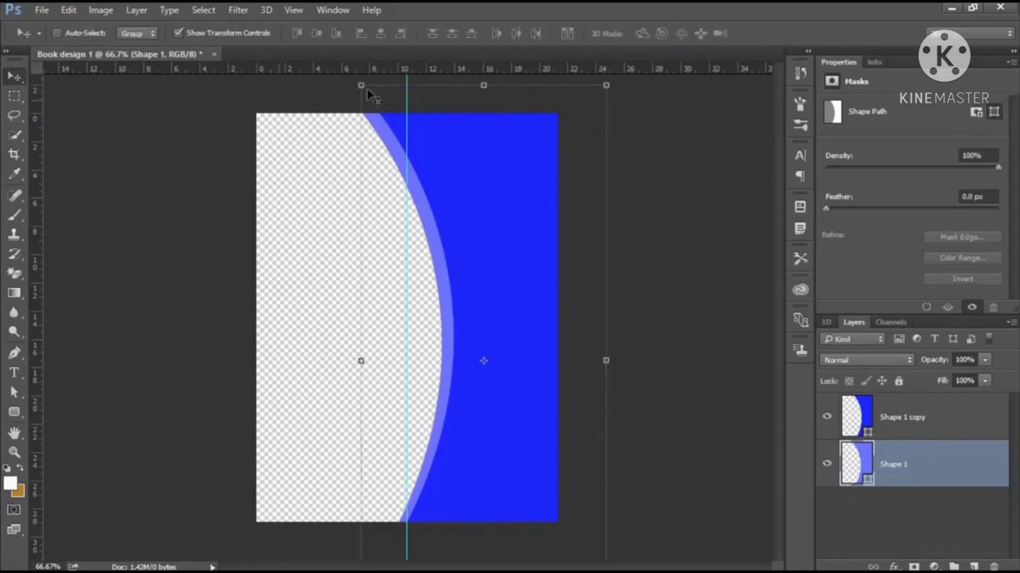
key(l)
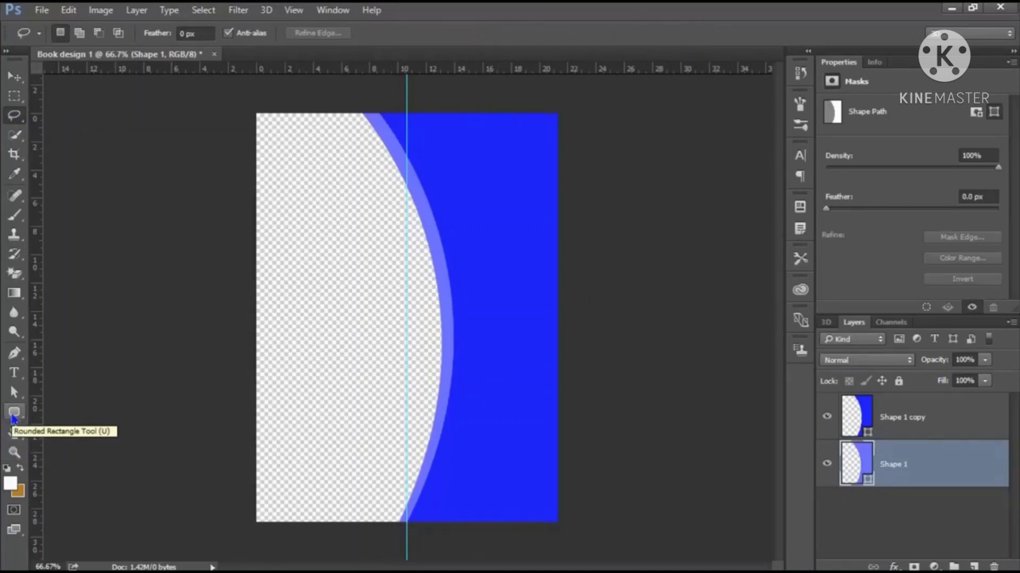
Draw a circle on the lower curved edge with a copper-to-white gradient fill, above Shape 1 copy
drag(13, 419, 71, 445)
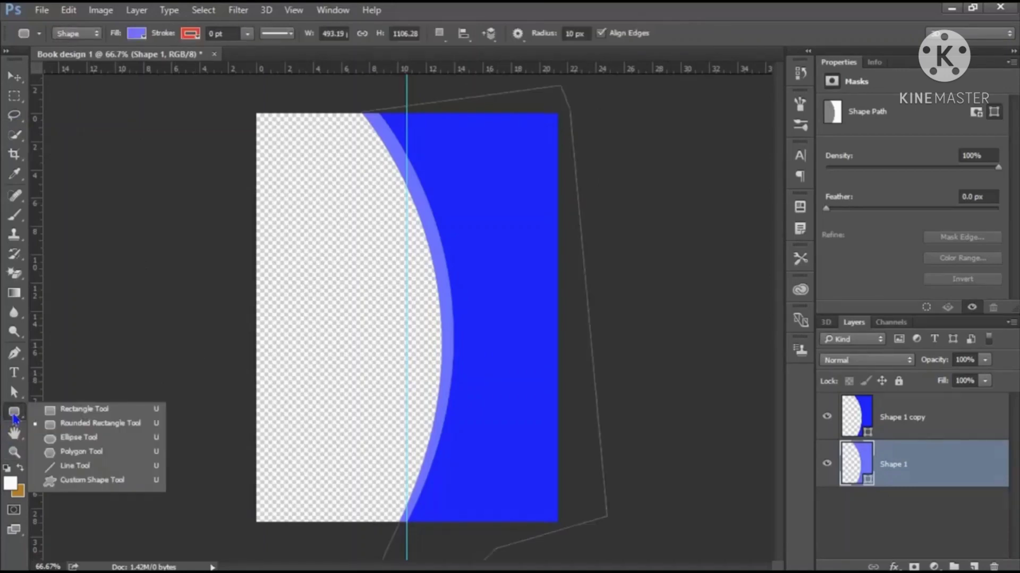
click(73, 447)
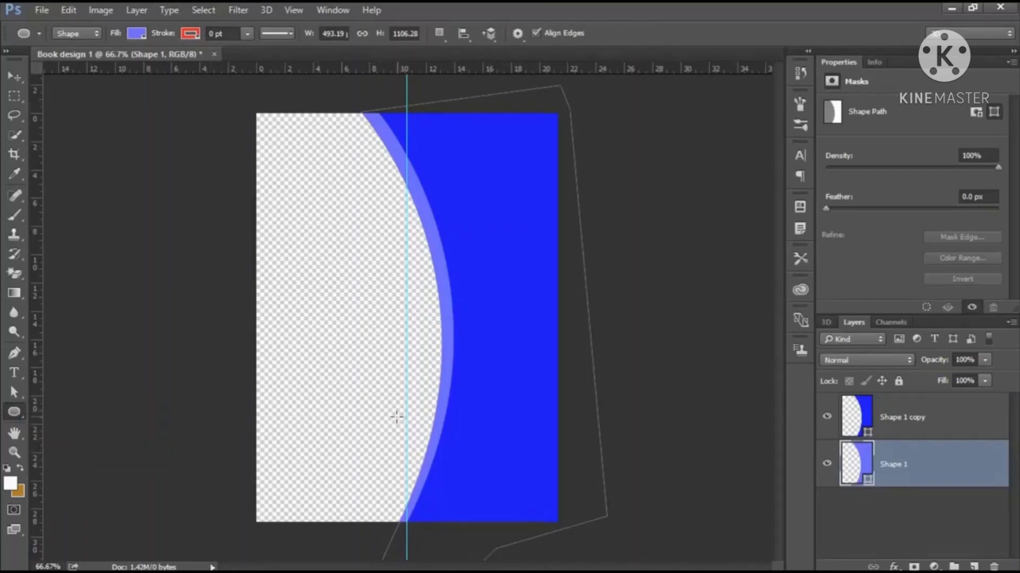
drag(399, 406, 463, 477)
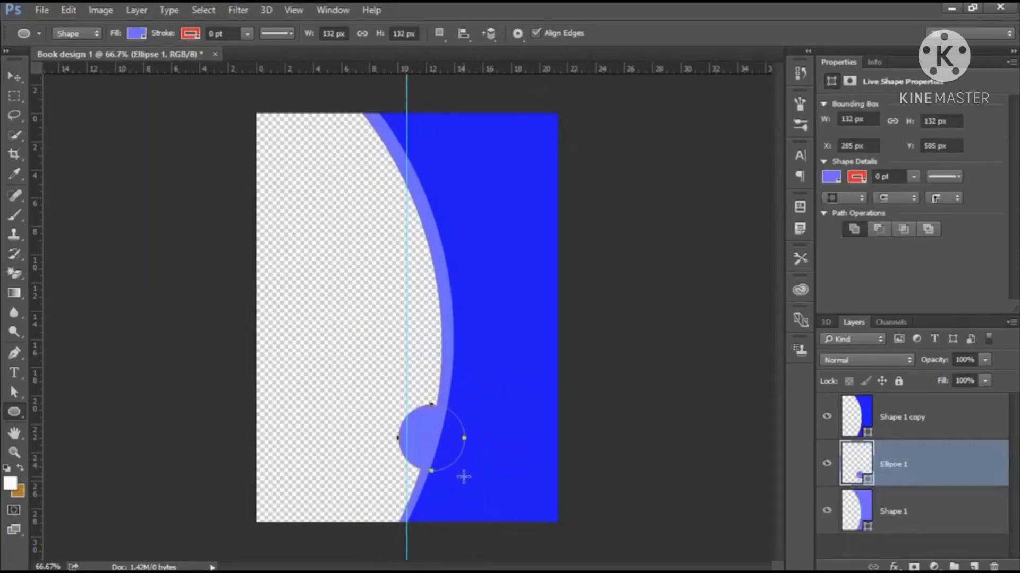
drag(903, 473, 899, 402)
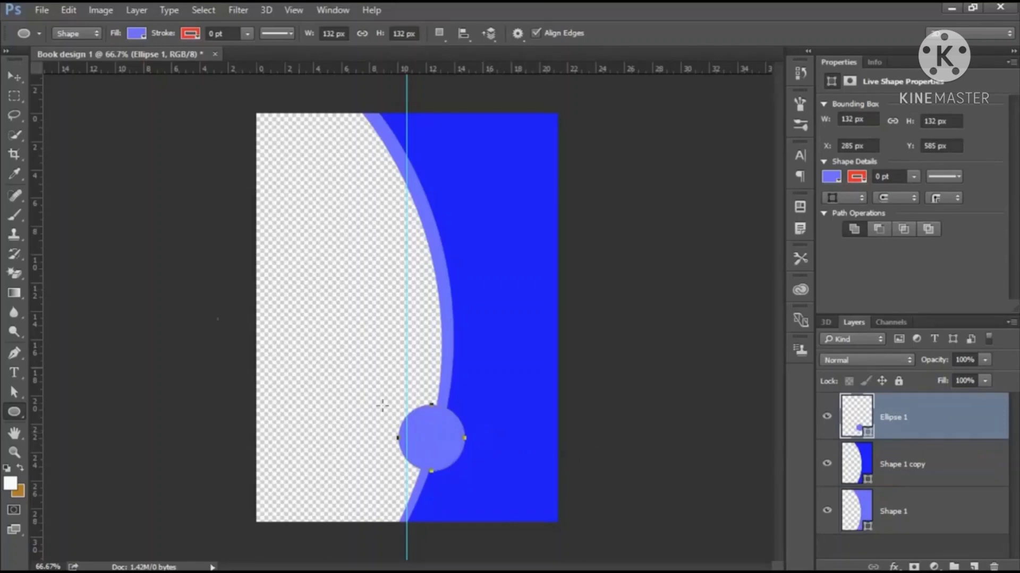
click(838, 181)
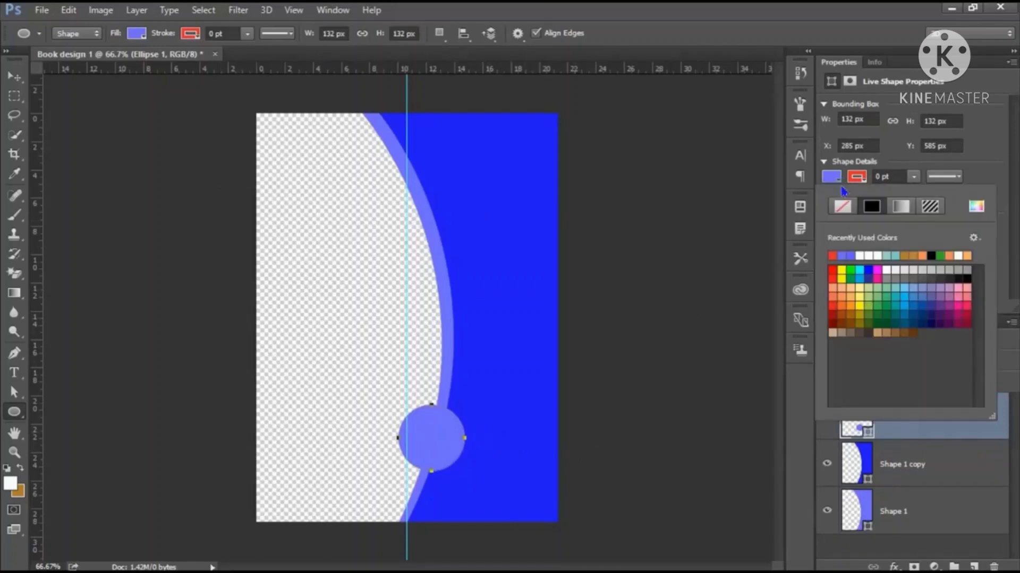
click(902, 207)
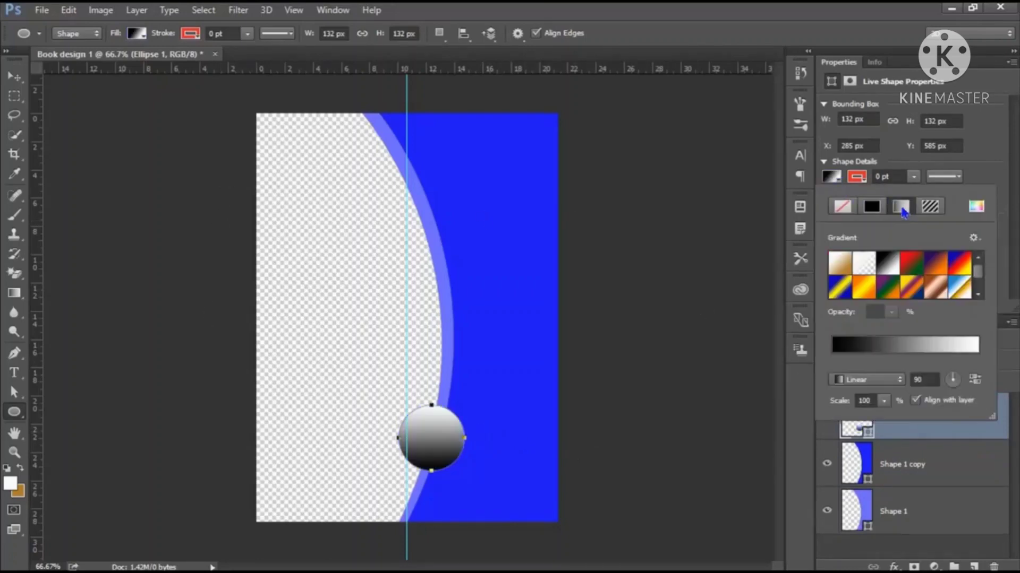
click(837, 263)
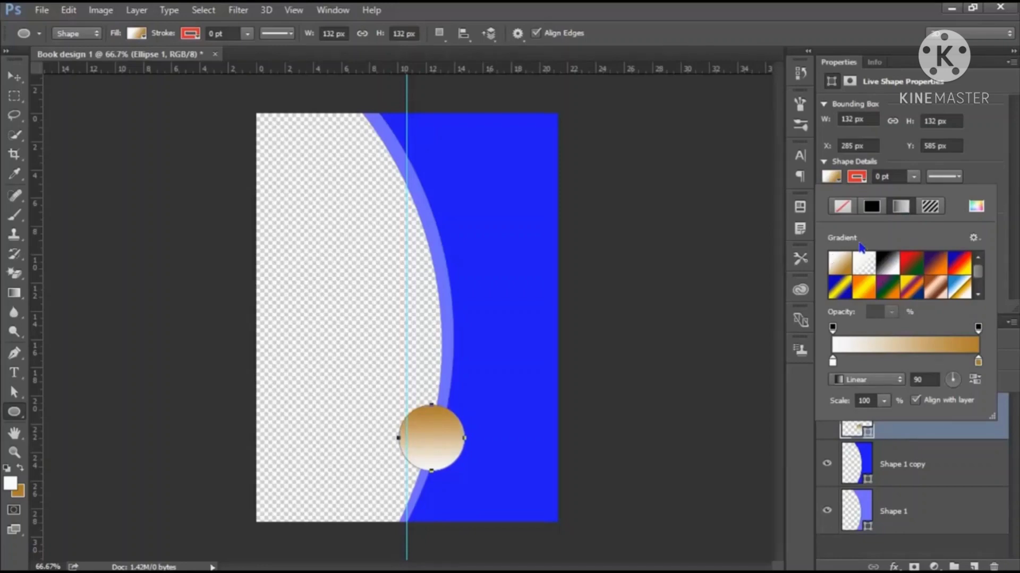
Duplicate the circle layer and give the copy a solid black fill
click(14, 77)
right_click(891, 417)
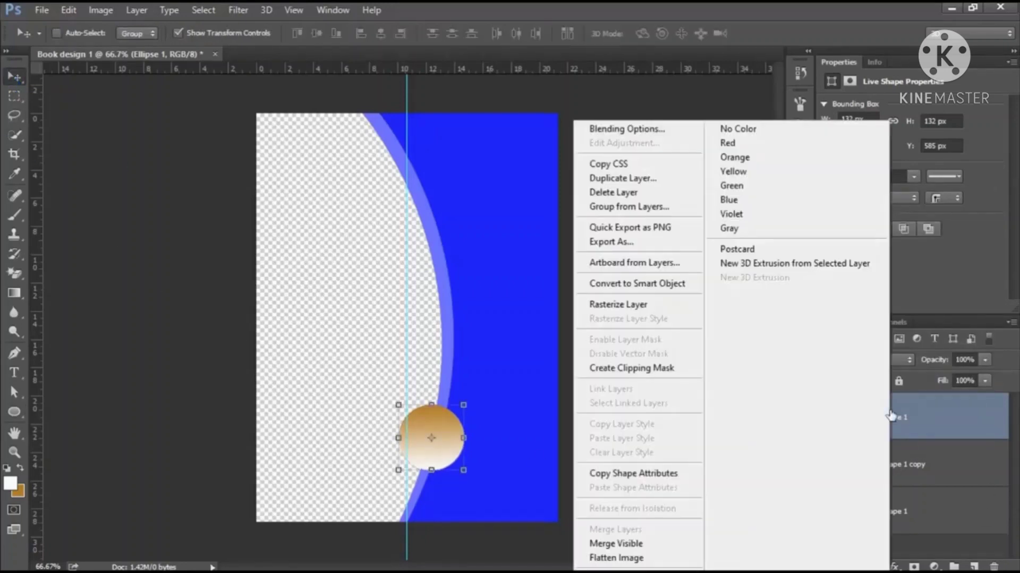
click(622, 180)
click(641, 168)
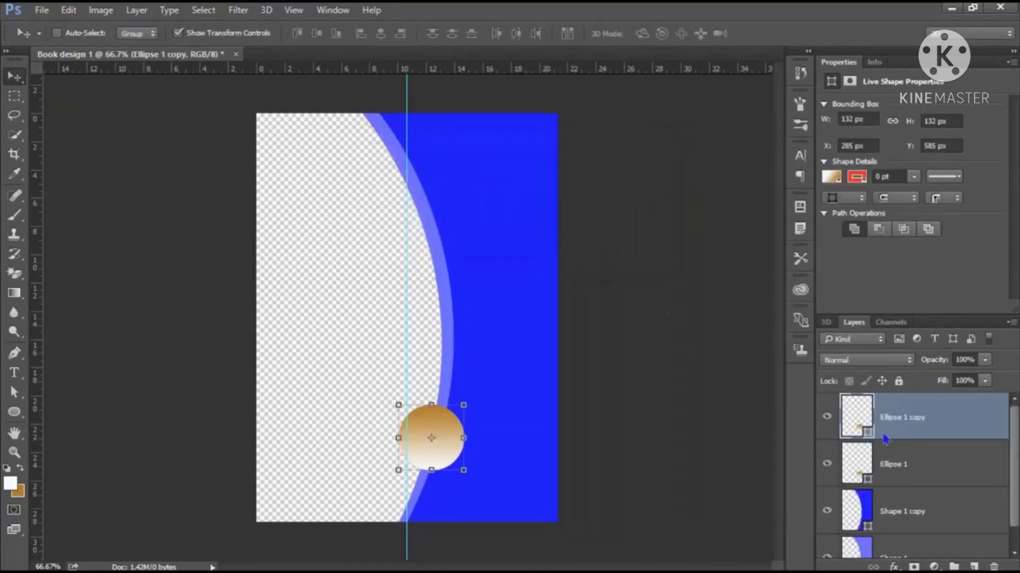
double_click(867, 433)
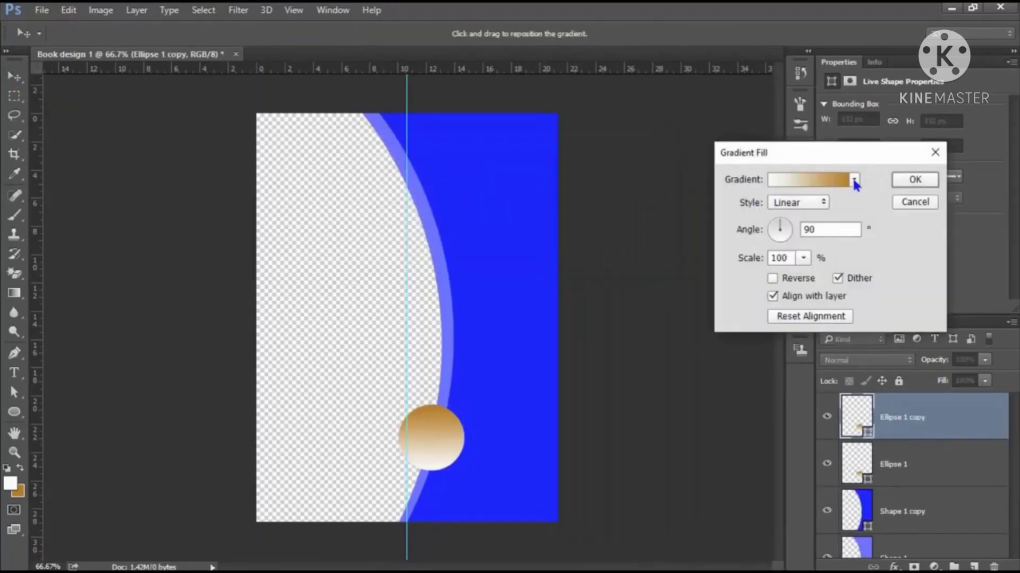
click(854, 180)
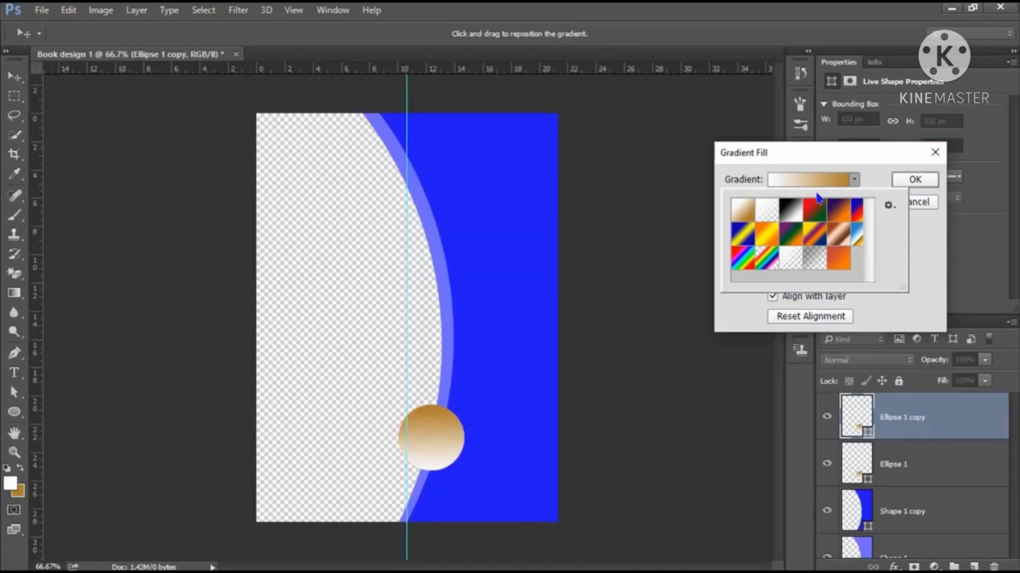
click(897, 175)
click(933, 152)
click(832, 177)
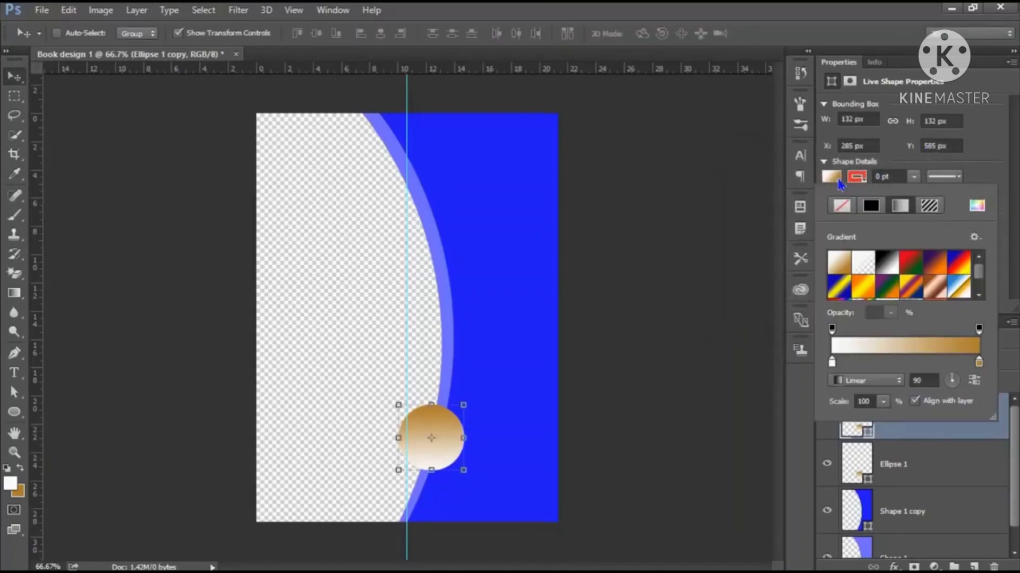
click(869, 206)
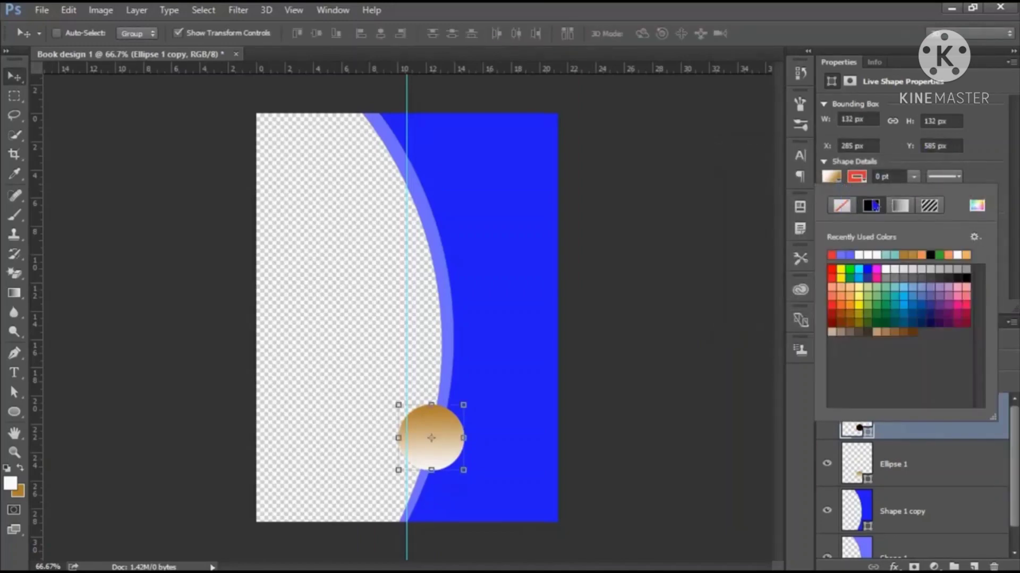
Fill the circle copy white, shrink it to about 87%, and centre it over the gold circle
click(876, 255)
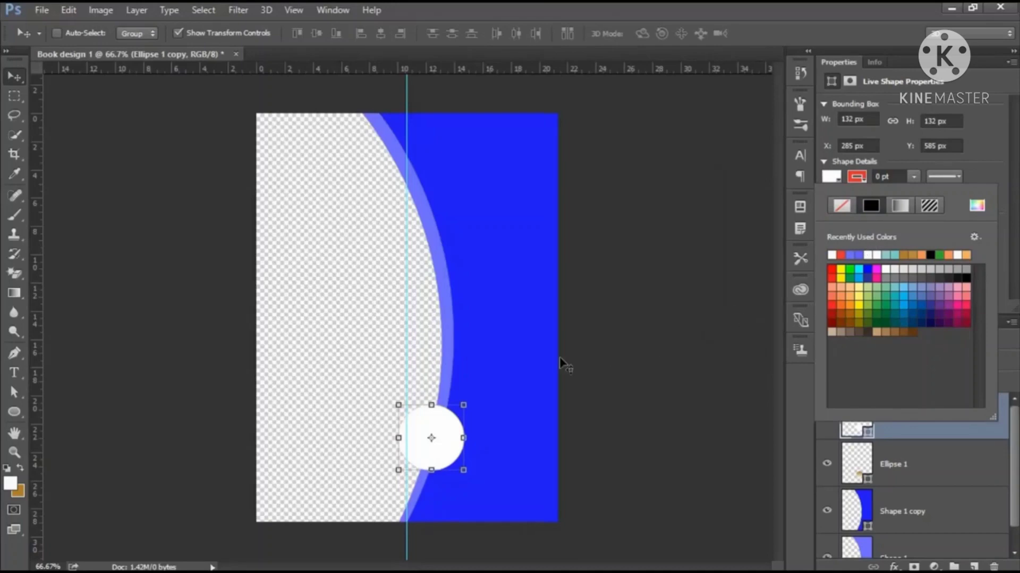
click(465, 404)
drag(464, 405, 432, 431)
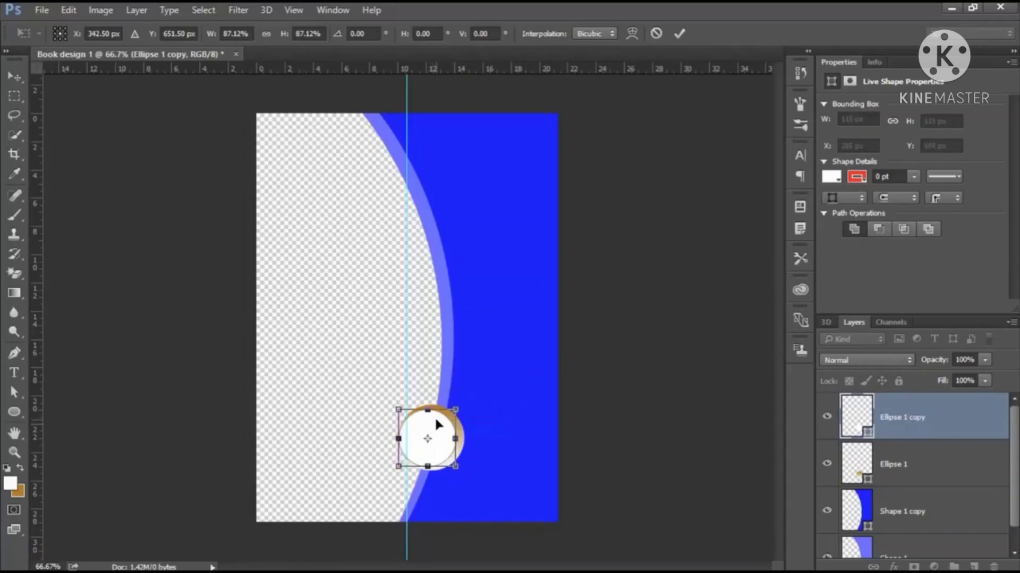
key(Left)
key(Left)
key(Left)
key(Right)
key(Right)
key(Right)
key(Up)
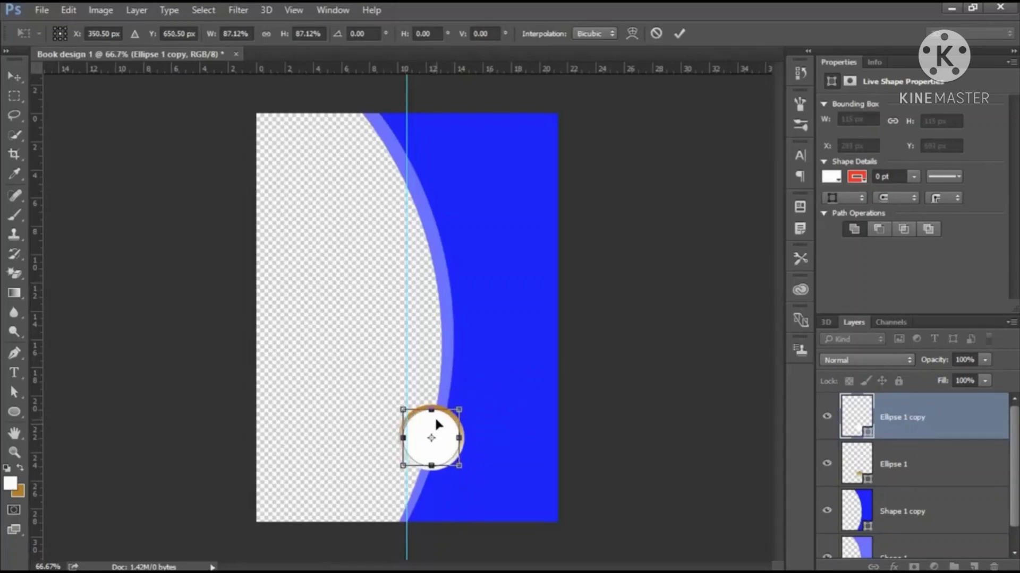
click(679, 34)
click(14, 114)
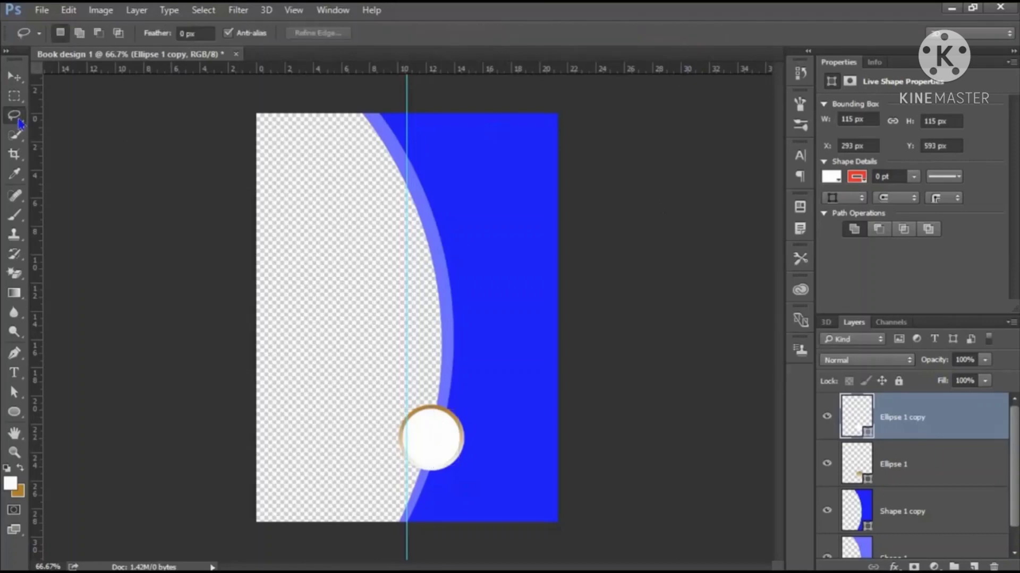
Move the white stop of Ellipse 1's gradient toward the middle
click(895, 467)
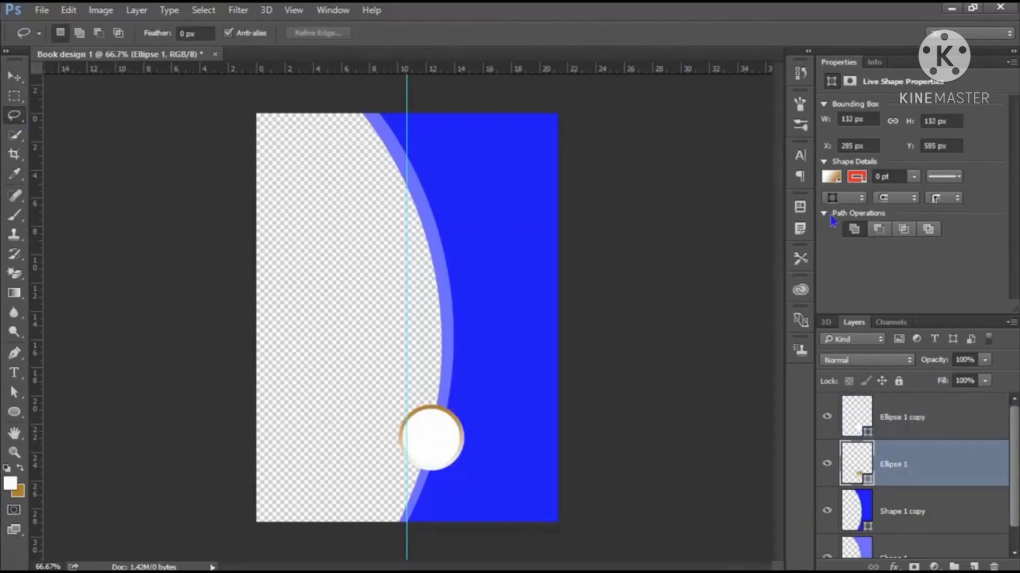
click(832, 178)
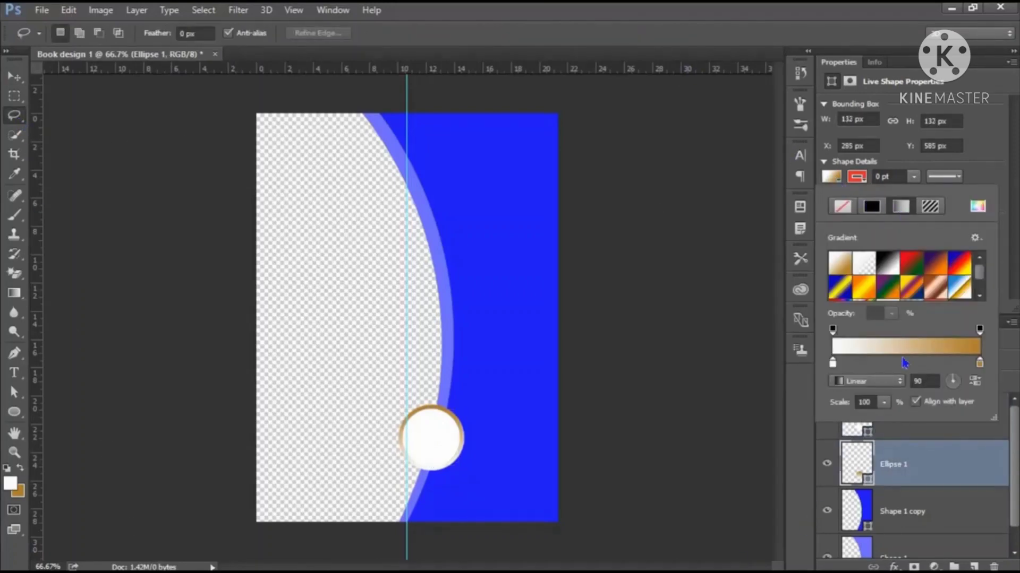
drag(834, 360, 907, 363)
click(837, 350)
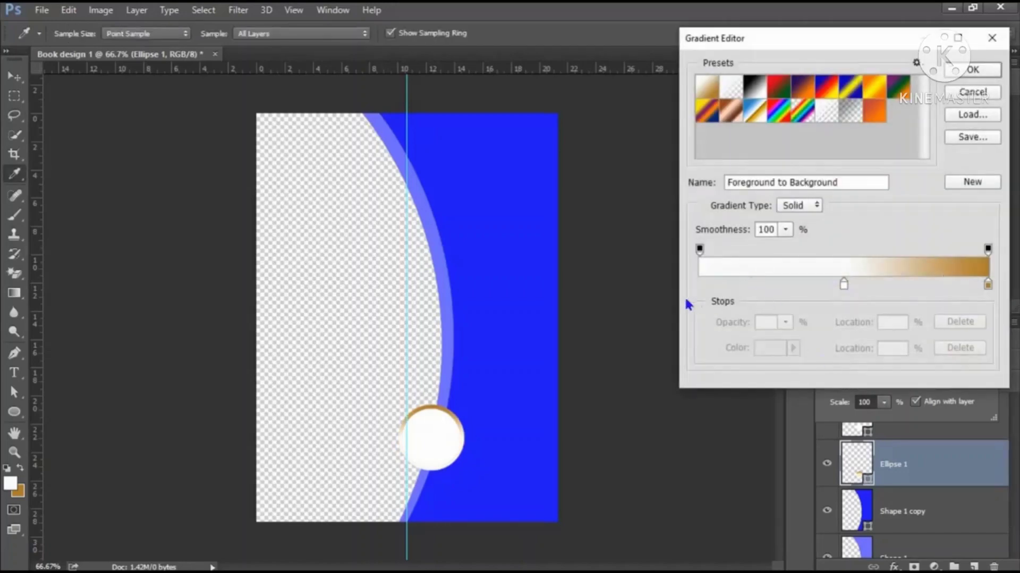
Add a tan colour stop at the gradient's left end and apply it to the circle
click(701, 283)
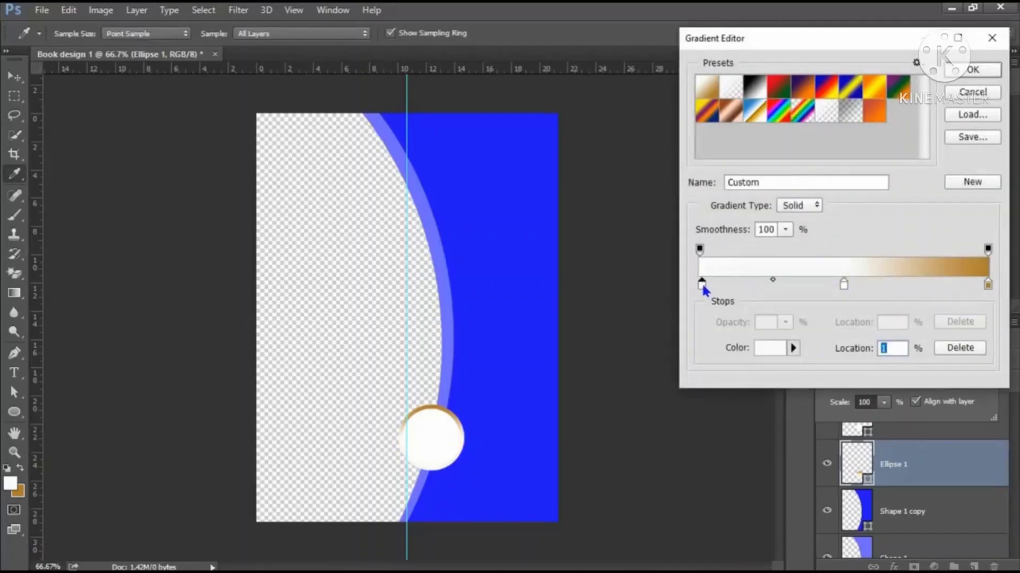
click(792, 347)
click(778, 349)
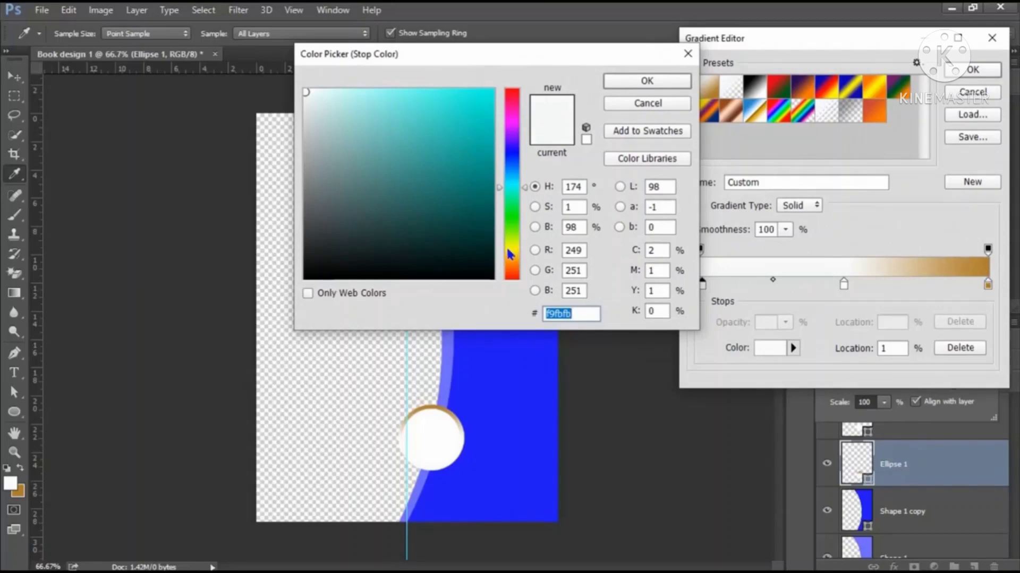
click(515, 260)
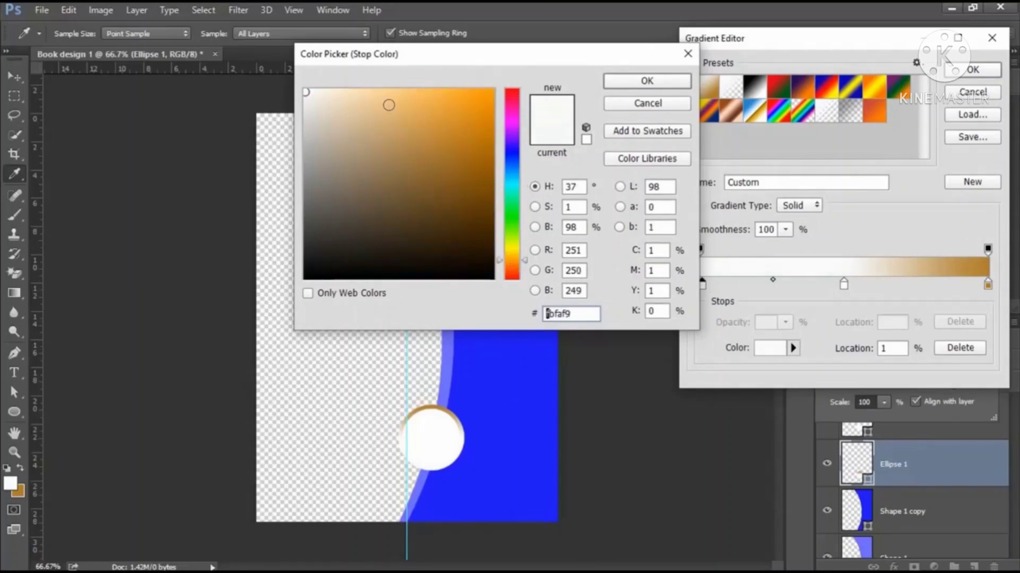
click(389, 104)
click(429, 151)
click(405, 137)
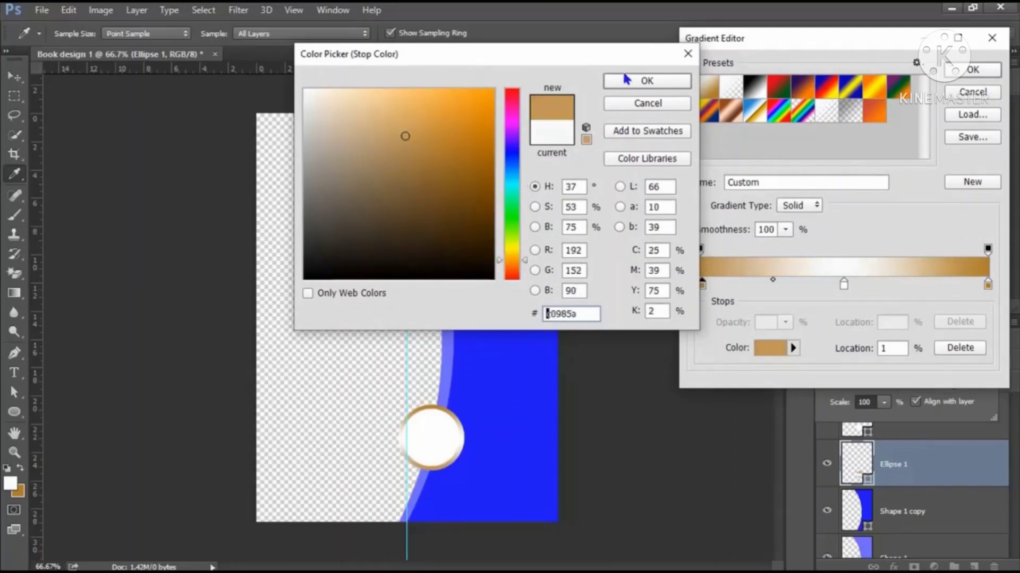
click(627, 80)
click(972, 69)
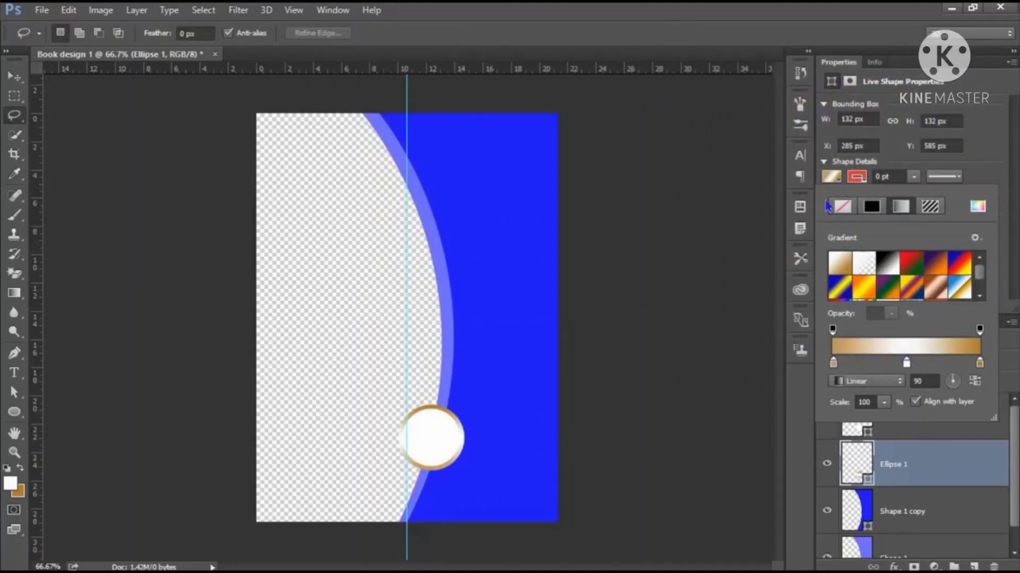
click(839, 183)
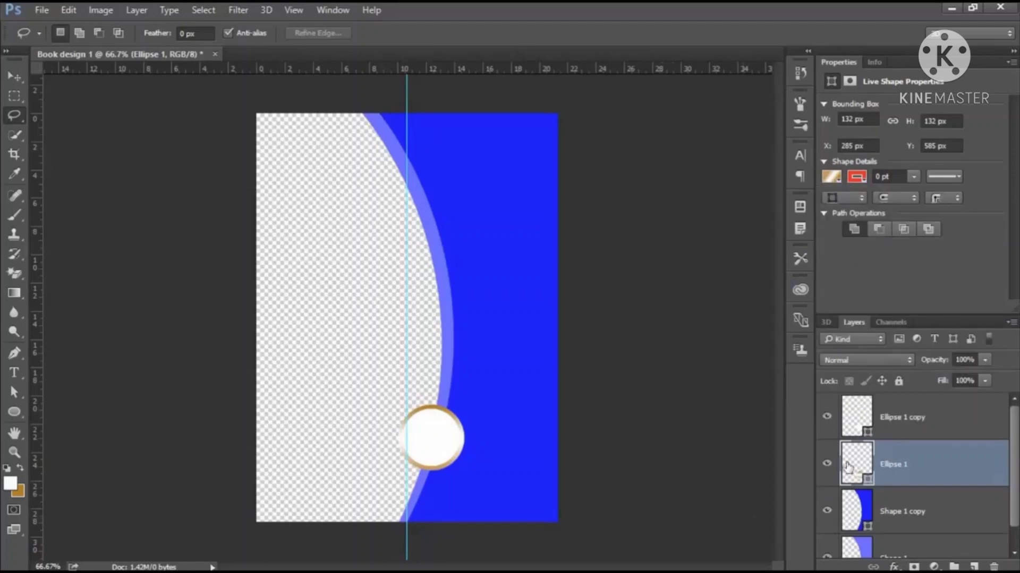
Duplicate both circle layers, move the copy up the curve and shrink it slightly
ctrl+click(933, 465)
ctrl+click(908, 422)
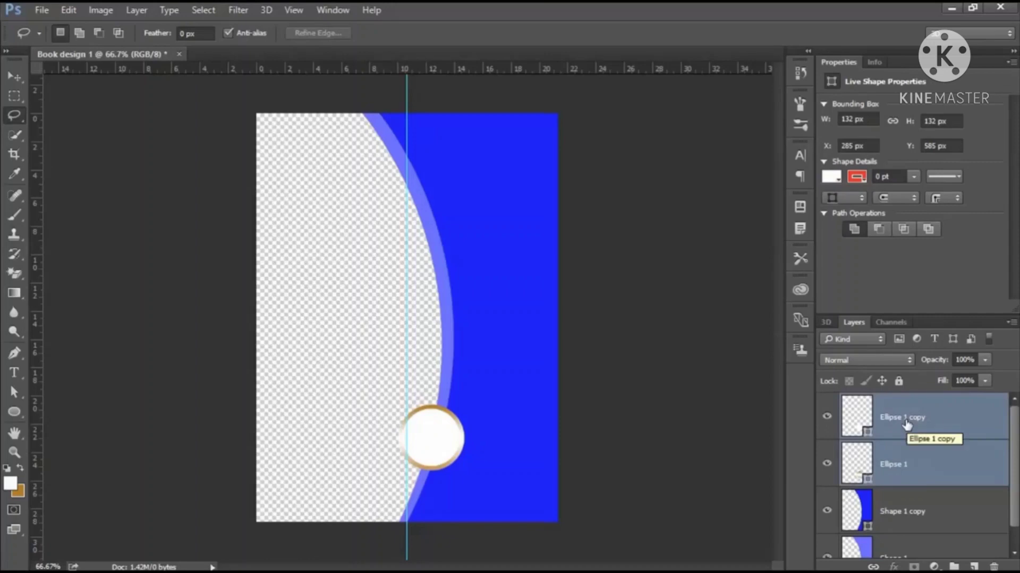
right_click(903, 429)
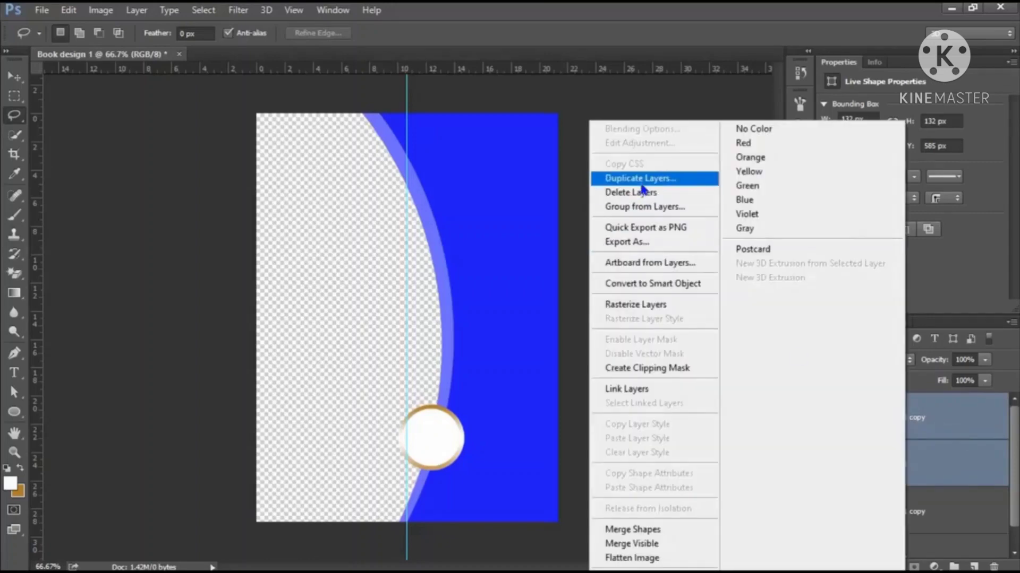
click(641, 183)
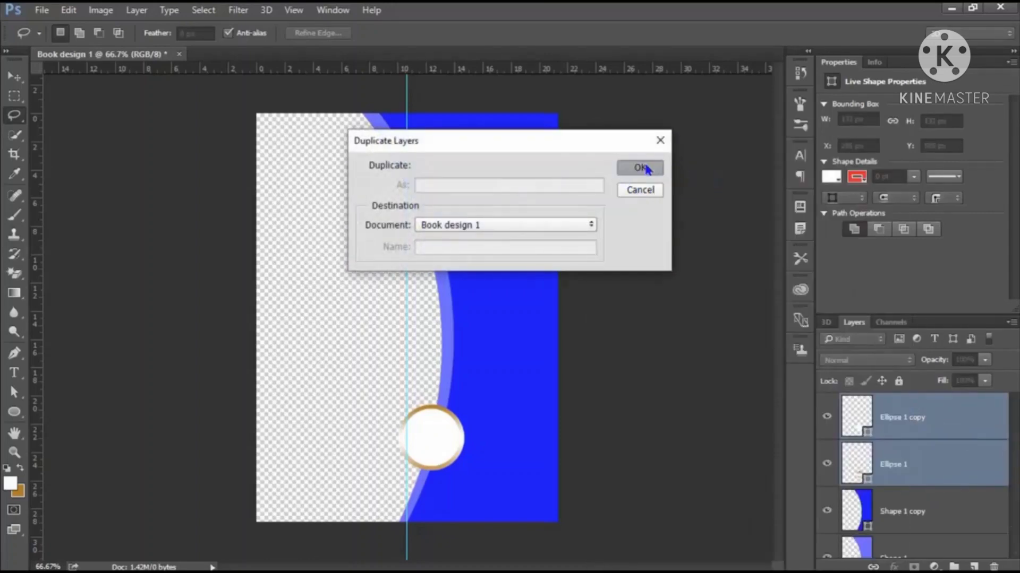
click(640, 168)
key(v)
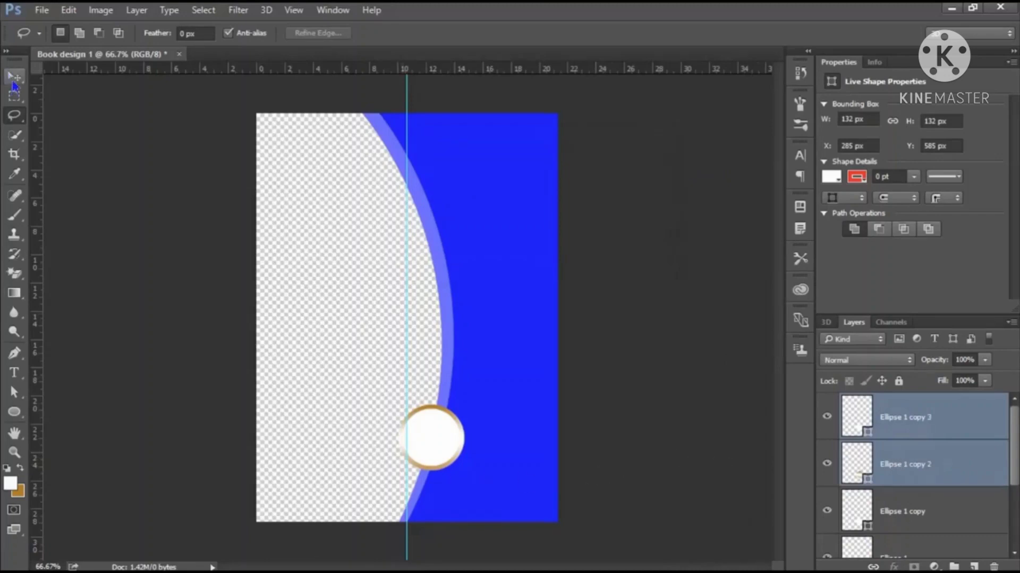
drag(431, 431, 449, 359)
drag(483, 329, 475, 338)
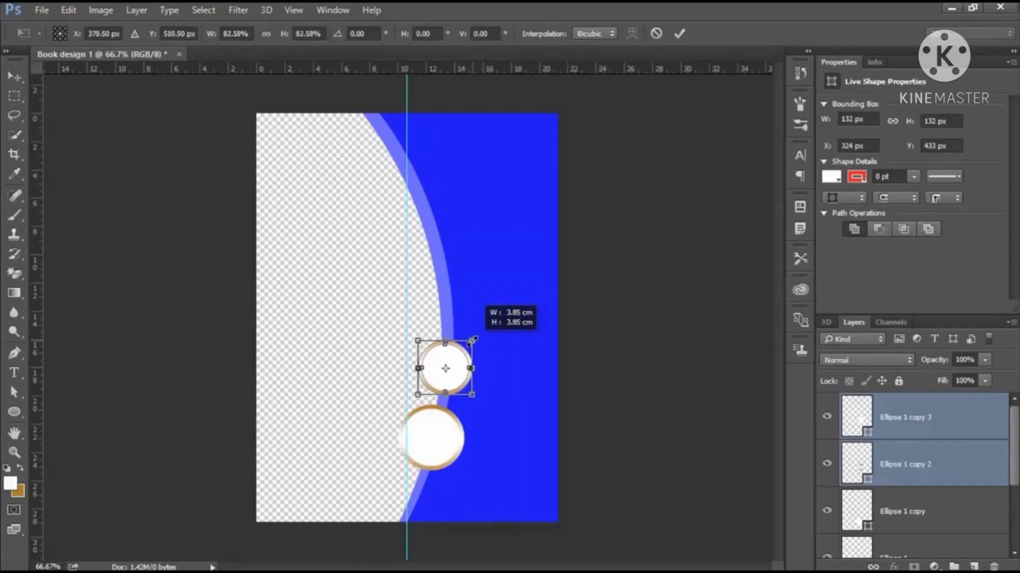
click(679, 33)
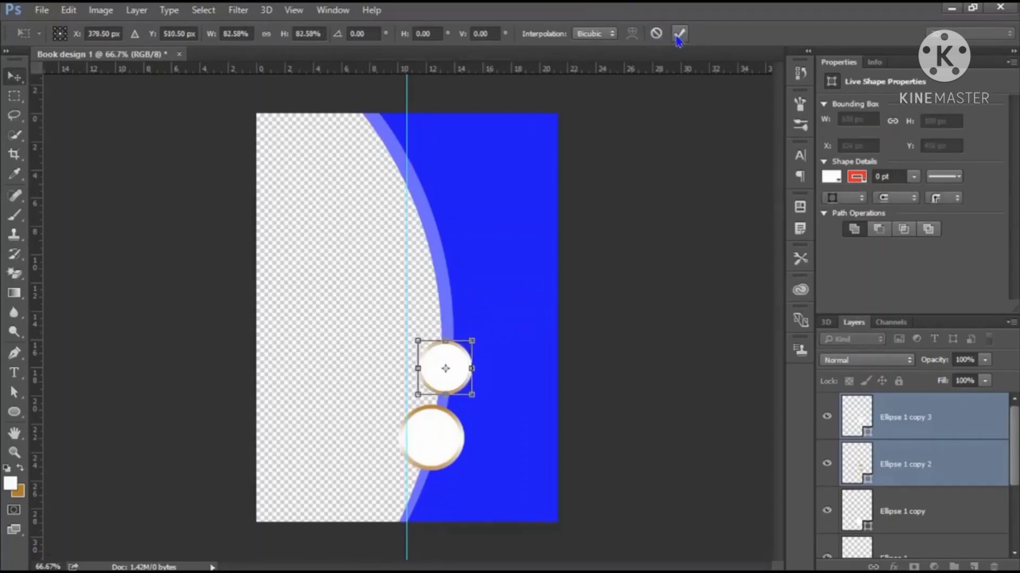
Move the large circle down toward the page bottom and lower the smaller one along the curve
click(903, 509)
ctrl+click(907, 552)
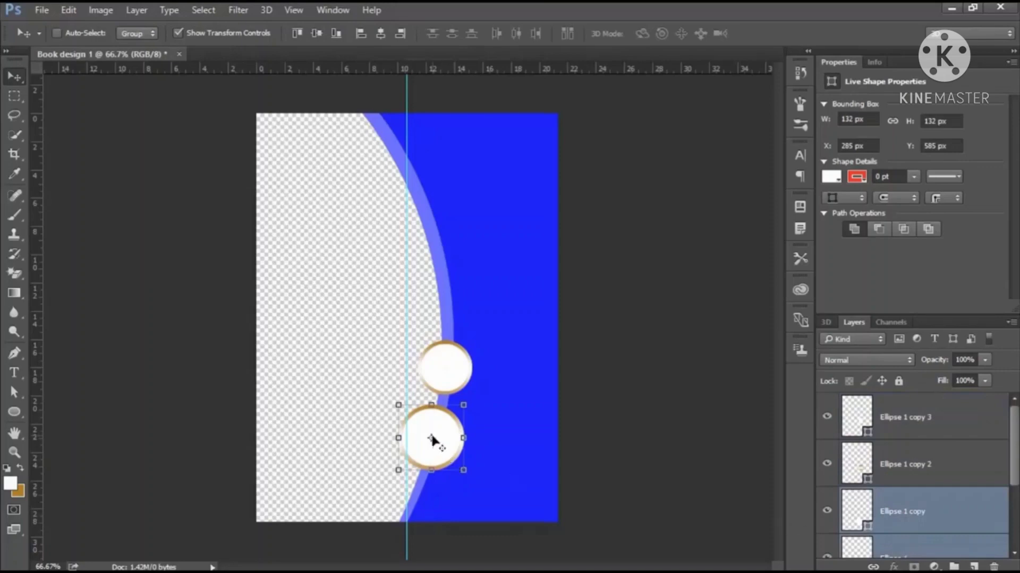
drag(432, 440, 431, 460)
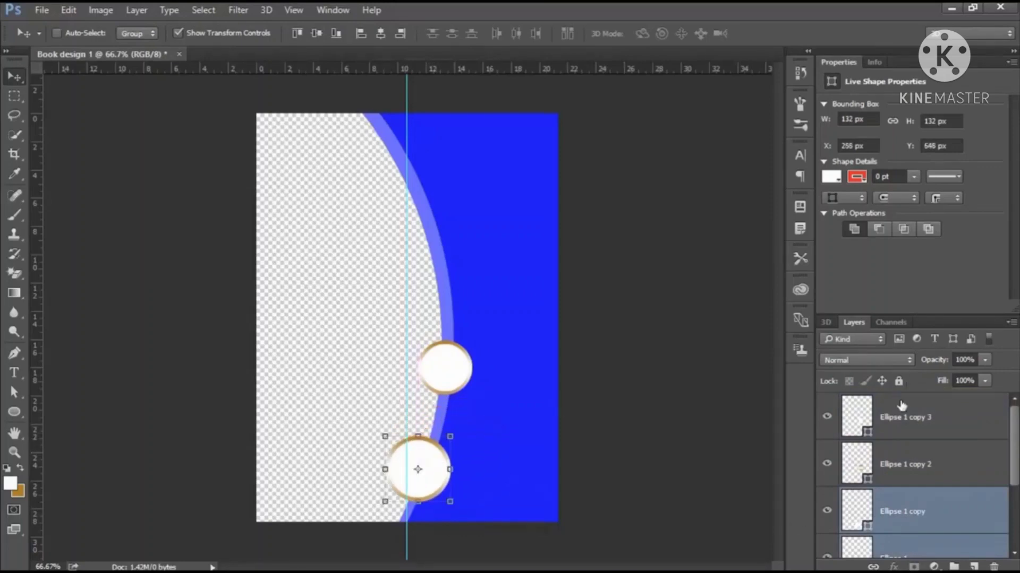
click(891, 464)
ctrl+click(901, 417)
drag(457, 359, 456, 380)
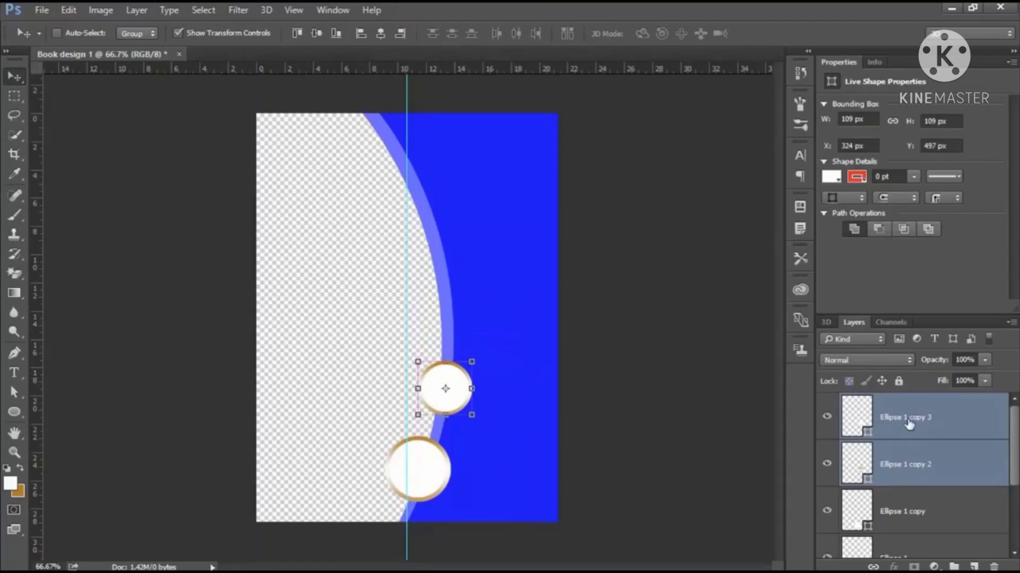
Duplicate the smaller circle twice, placing each copy further up the curved edge
right_click(909, 422)
click(649, 184)
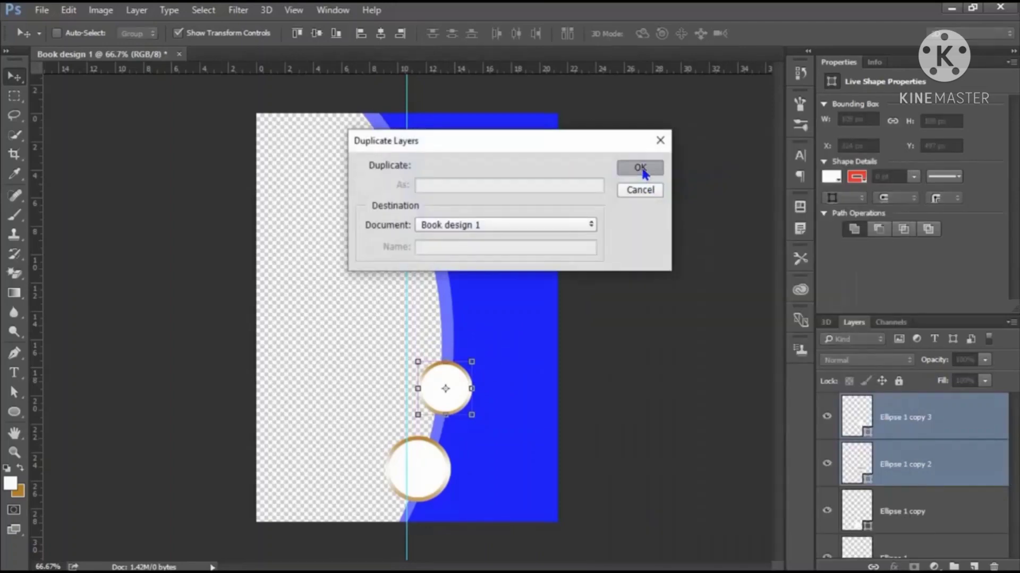
click(640, 168)
drag(453, 387, 453, 307)
right_click(921, 434)
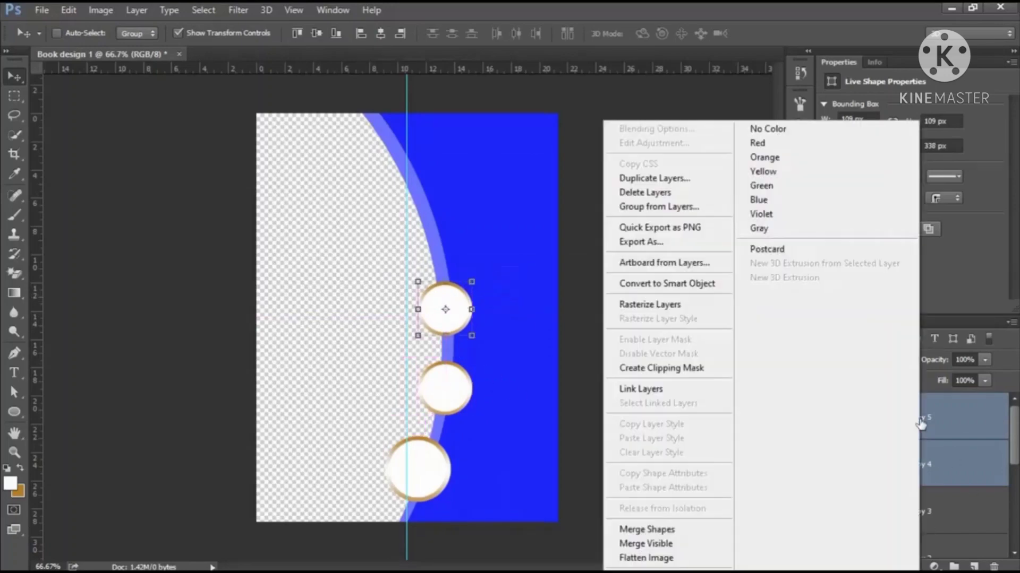
click(648, 177)
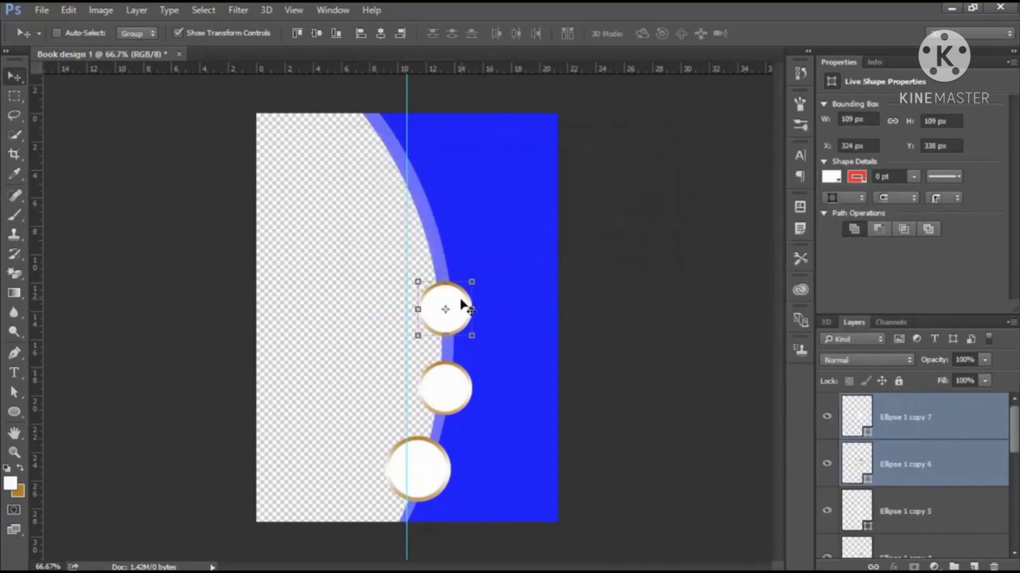
drag(462, 305, 446, 229)
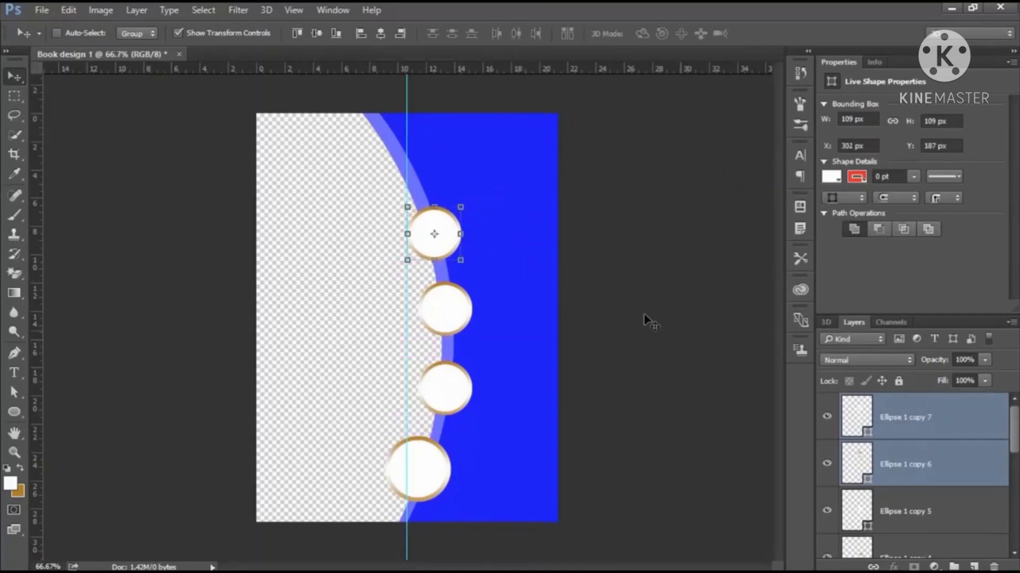
Add a fifth circle at the top of the curve
right_click(921, 420)
click(661, 177)
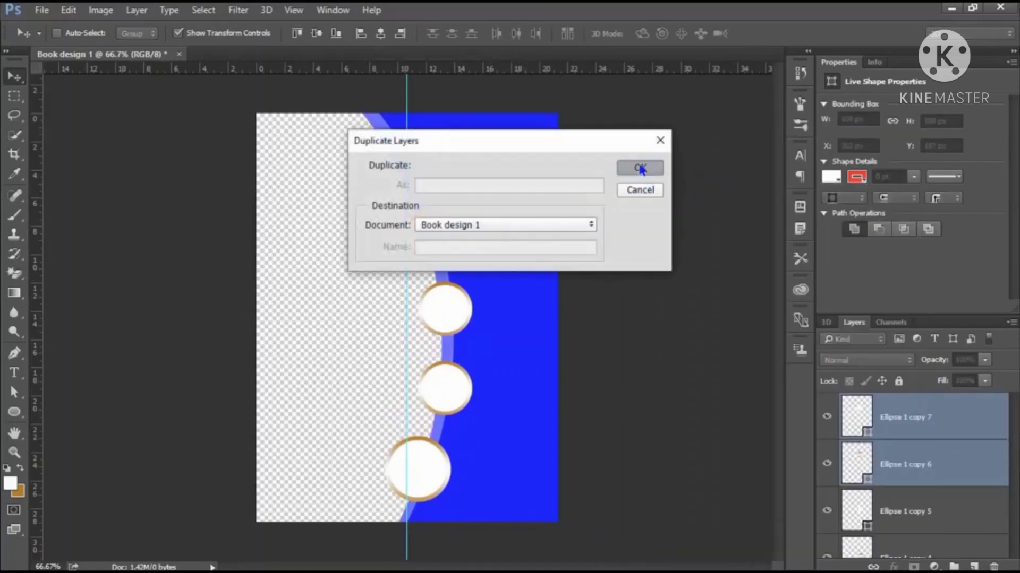
click(640, 168)
drag(441, 224, 413, 147)
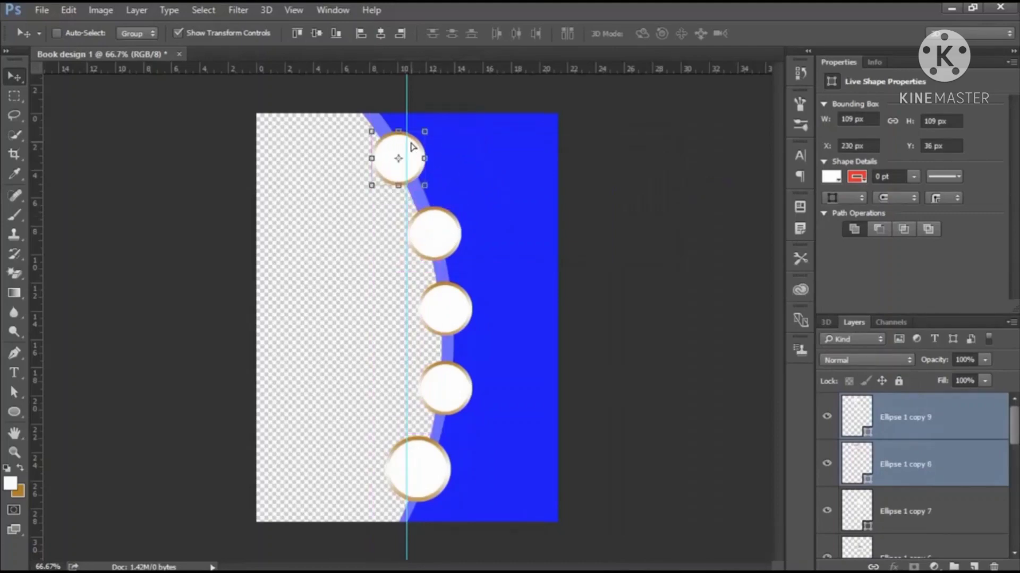
click(15, 115)
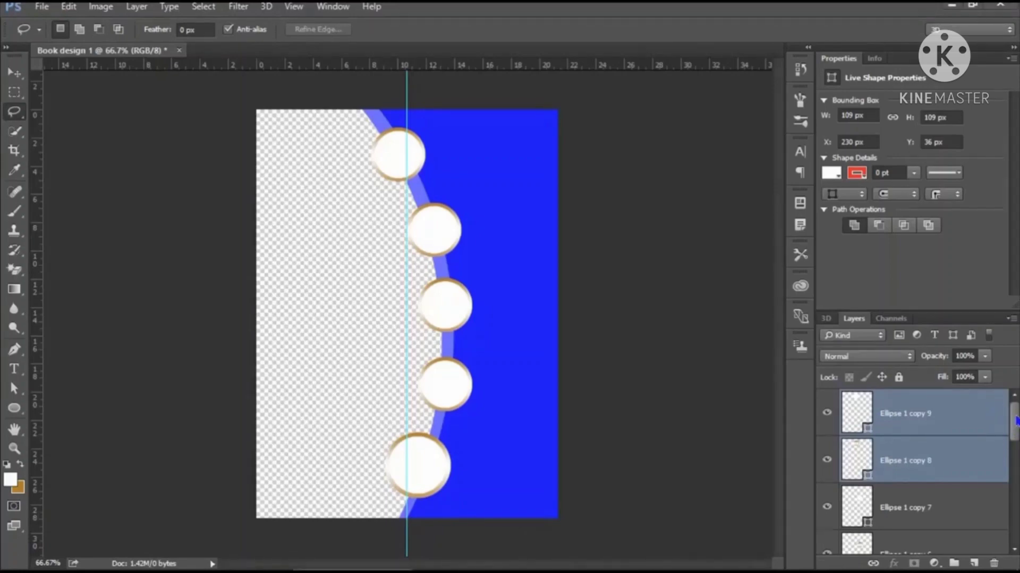
Draw a text box left of the circles and type 'GFX' in yellow
mouse_move(1015, 421)
mouse_down()
mouse_move(1016, 534)
mouse_move(1014, 409)
mouse_up()
click(14, 369)
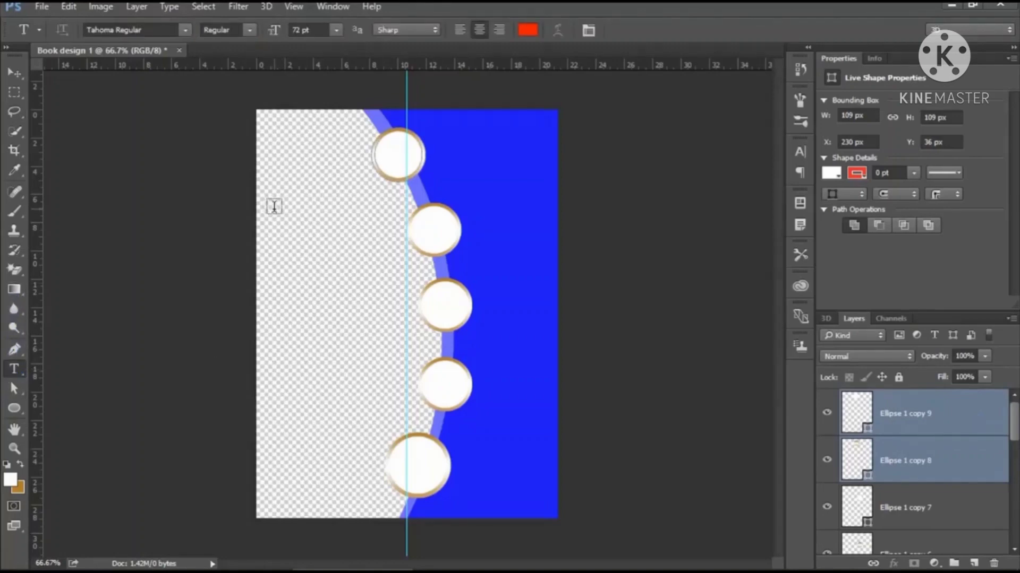
drag(270, 229, 417, 299)
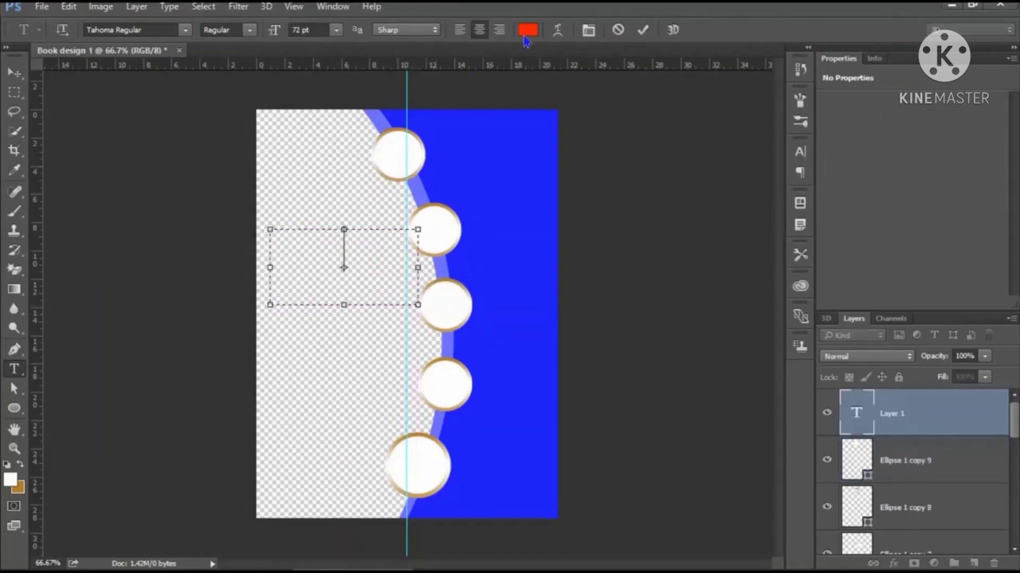
click(528, 29)
click(511, 246)
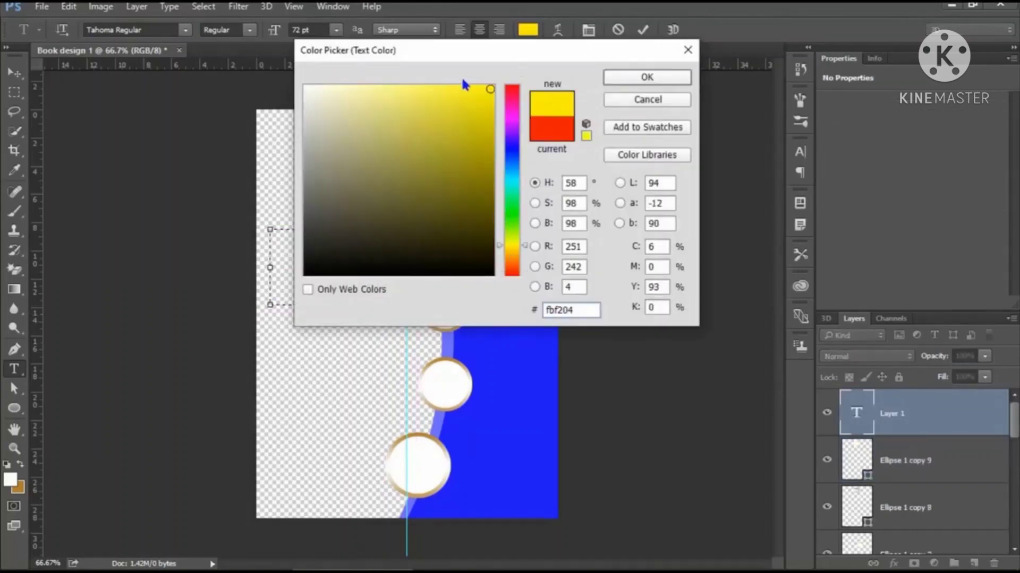
click(619, 77)
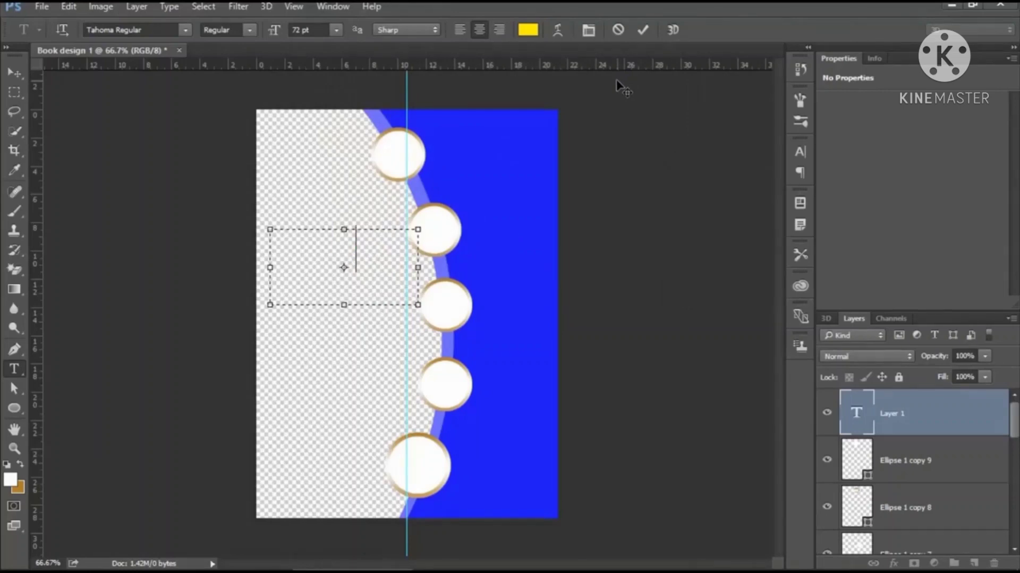
text(GF)
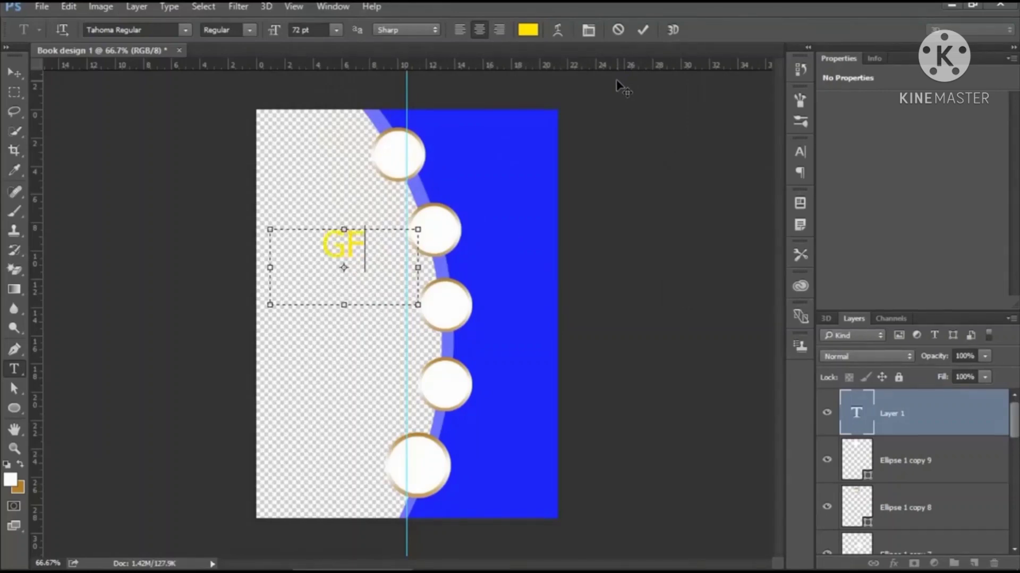
text(X)
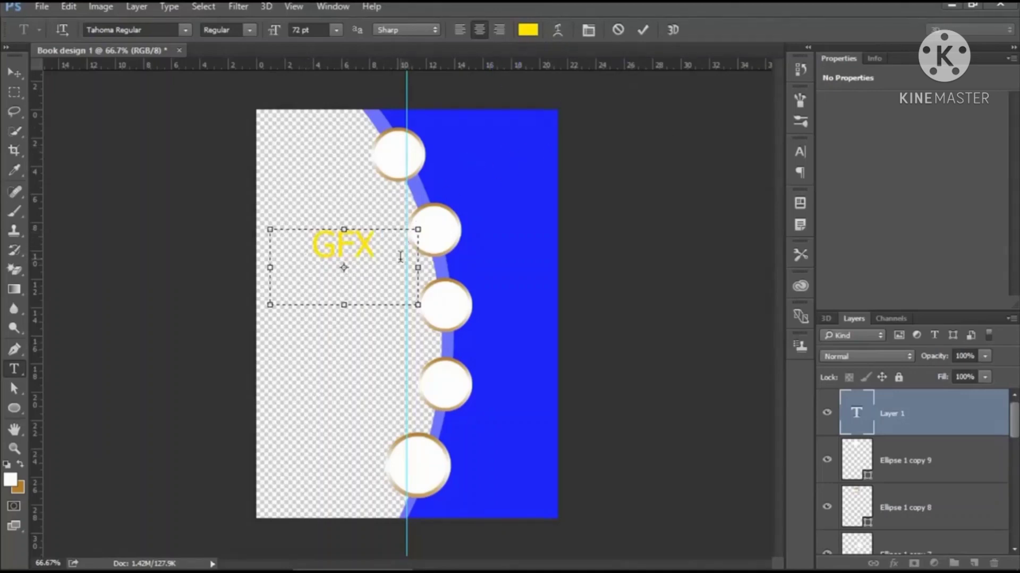
drag(380, 247, 317, 249)
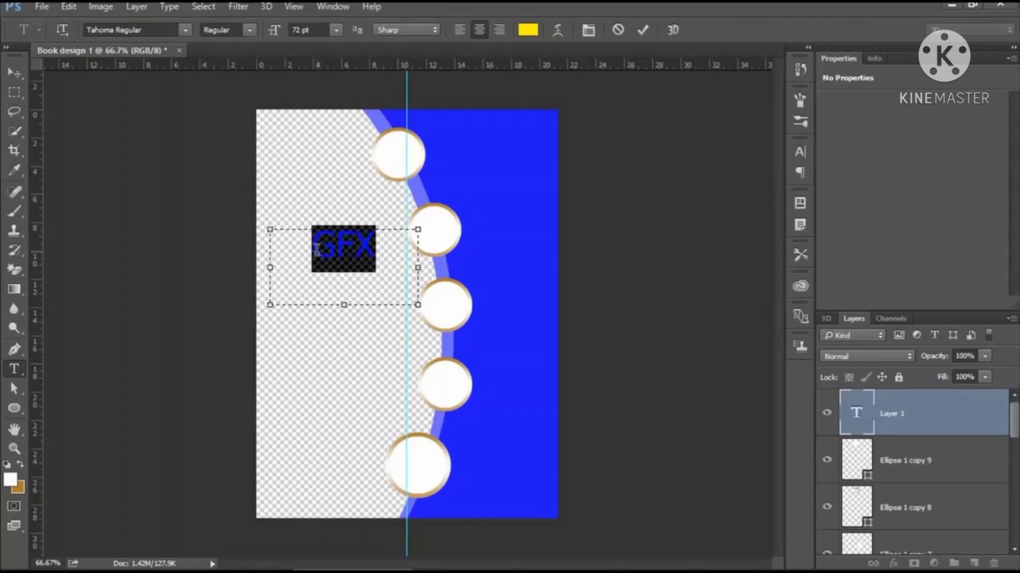
Change the yellow text to read 'Book' and select it
click(184, 31)
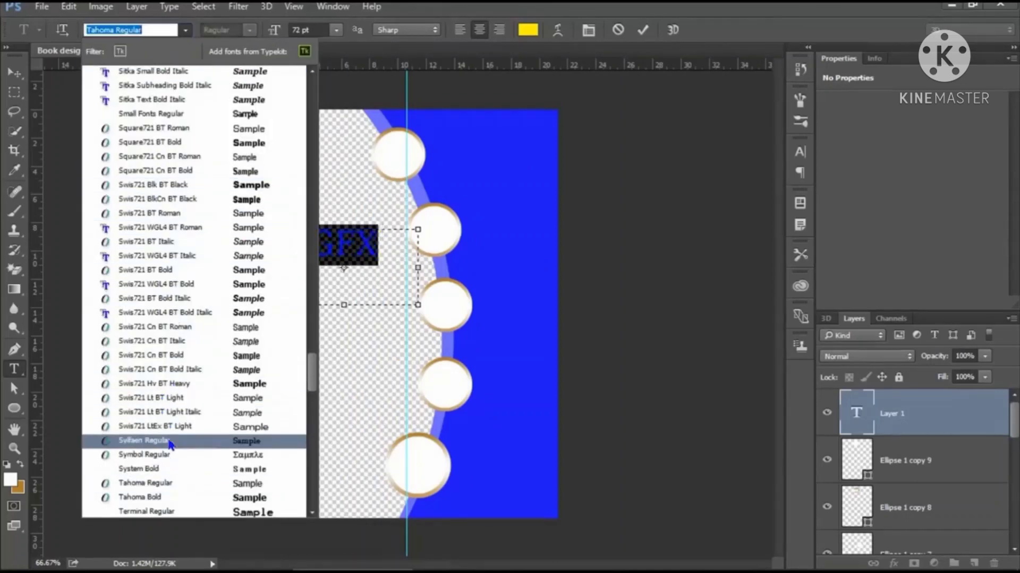
drag(311, 372, 311, 225)
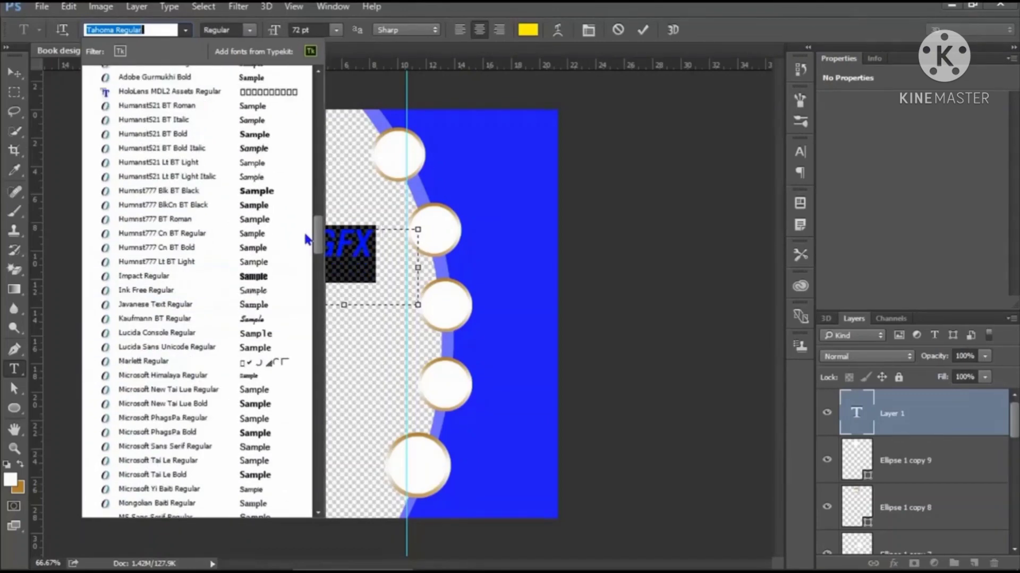
click(611, 34)
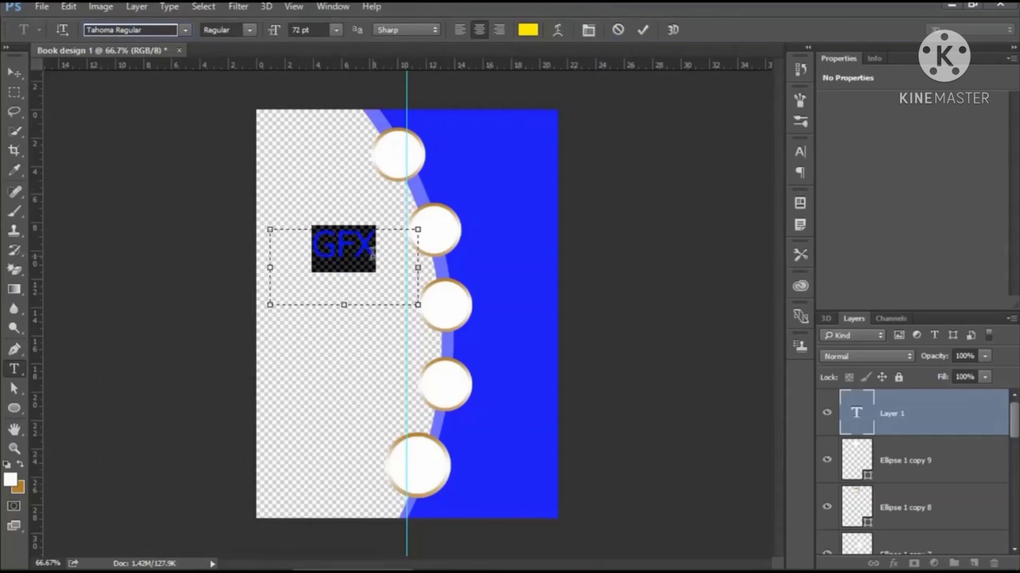
text(B)
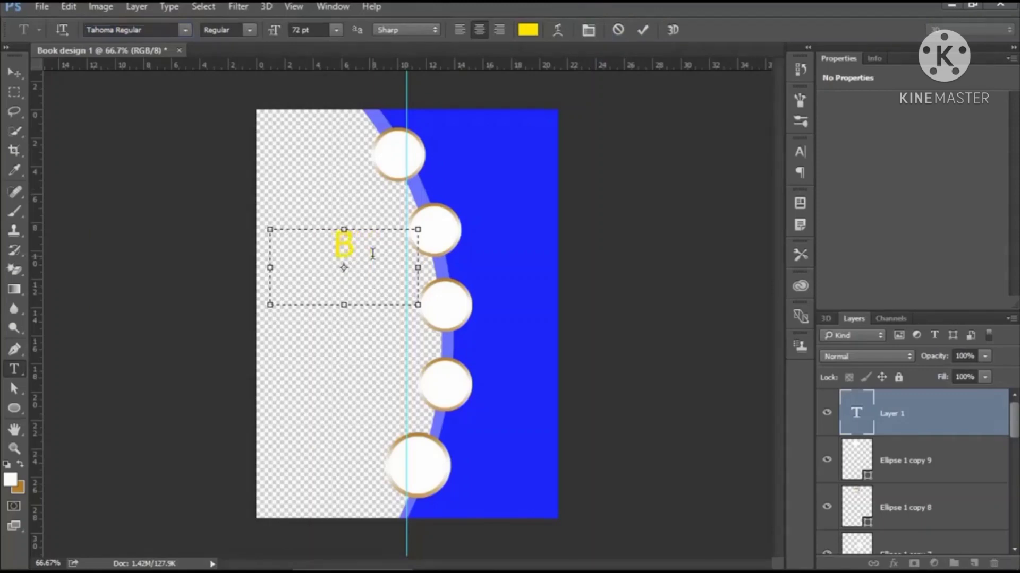
text(ook)
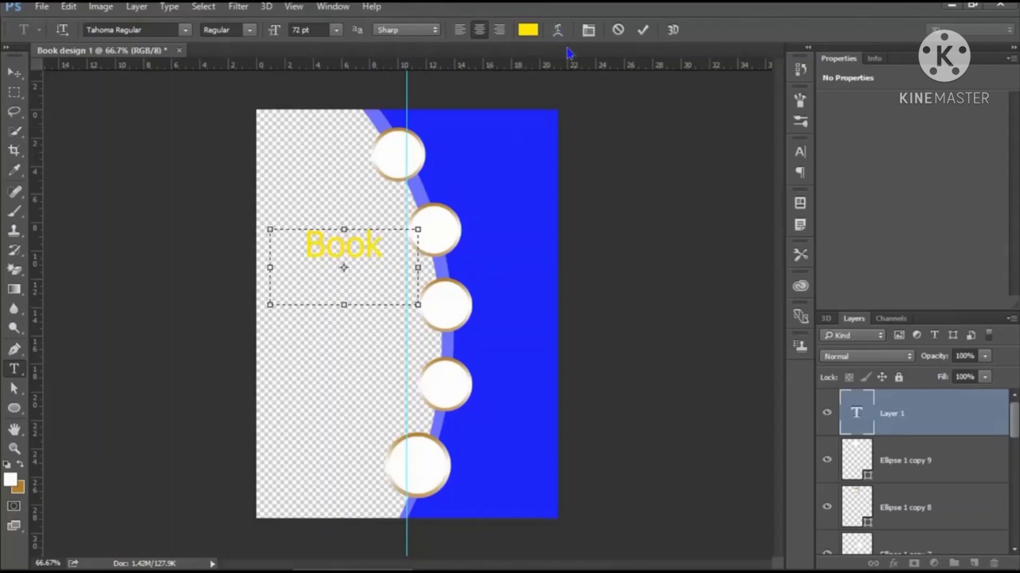
key(shift+Left)
key(shift+Left)
key(shift+Left)
key(shift+Left)
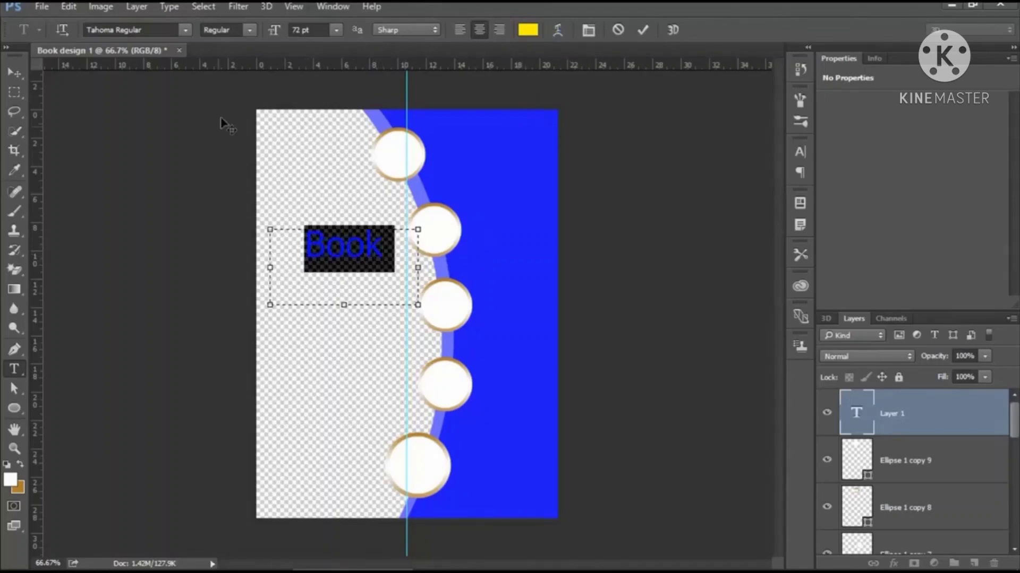
Set the Book title font to Swis721 Cn BT Bold Italic
click(186, 32)
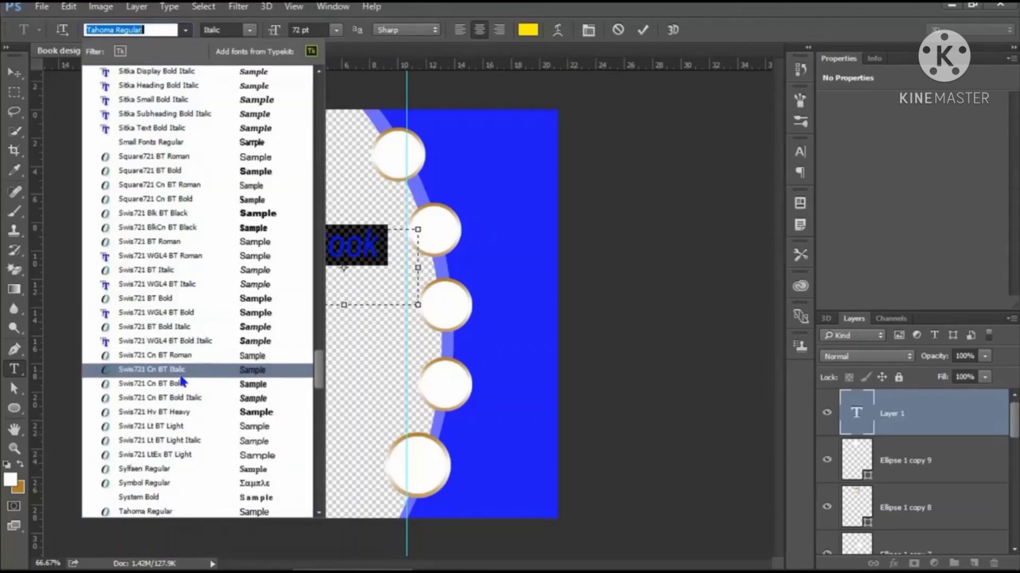
click(182, 371)
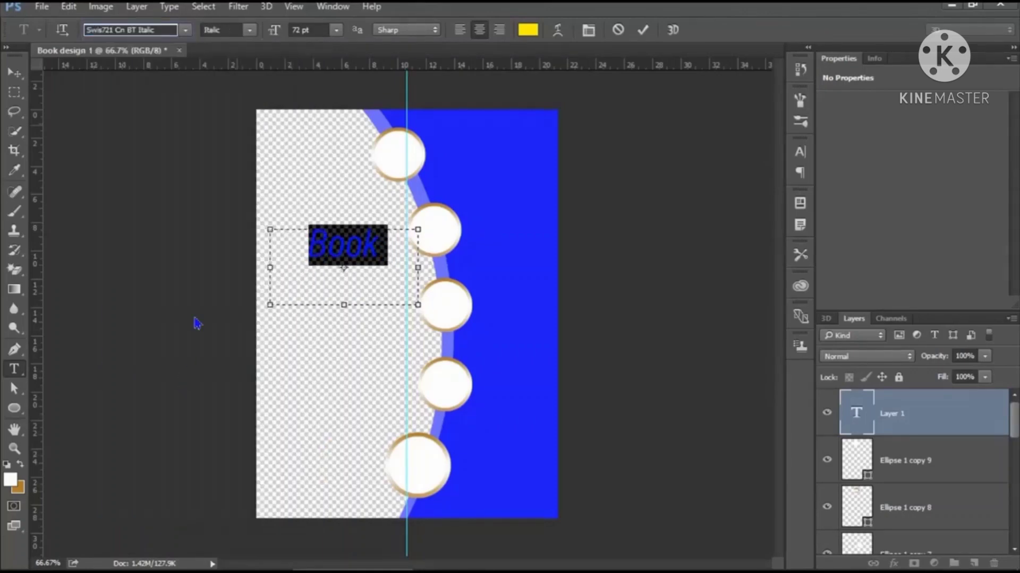
click(248, 30)
click(242, 69)
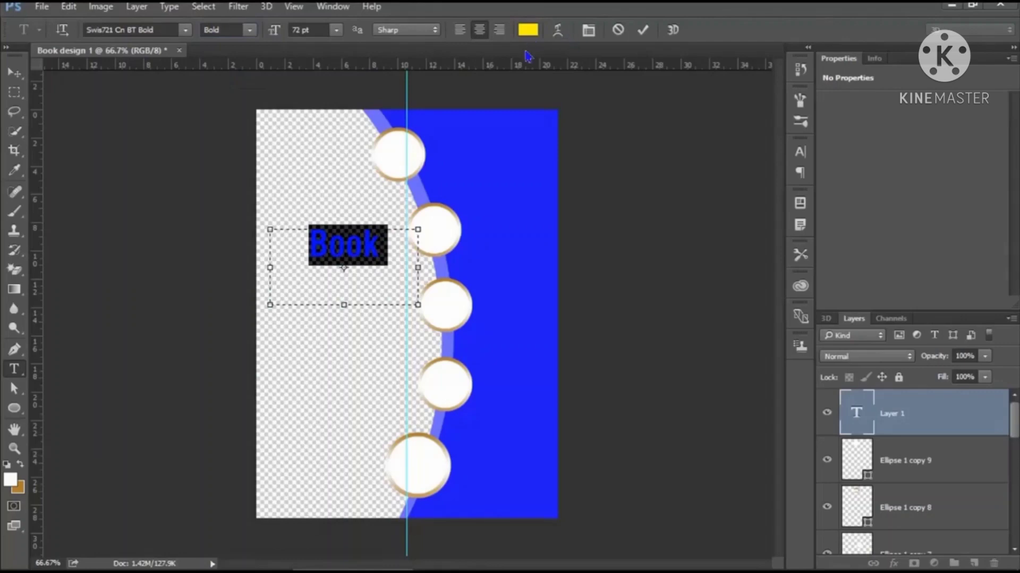
click(249, 30)
click(242, 81)
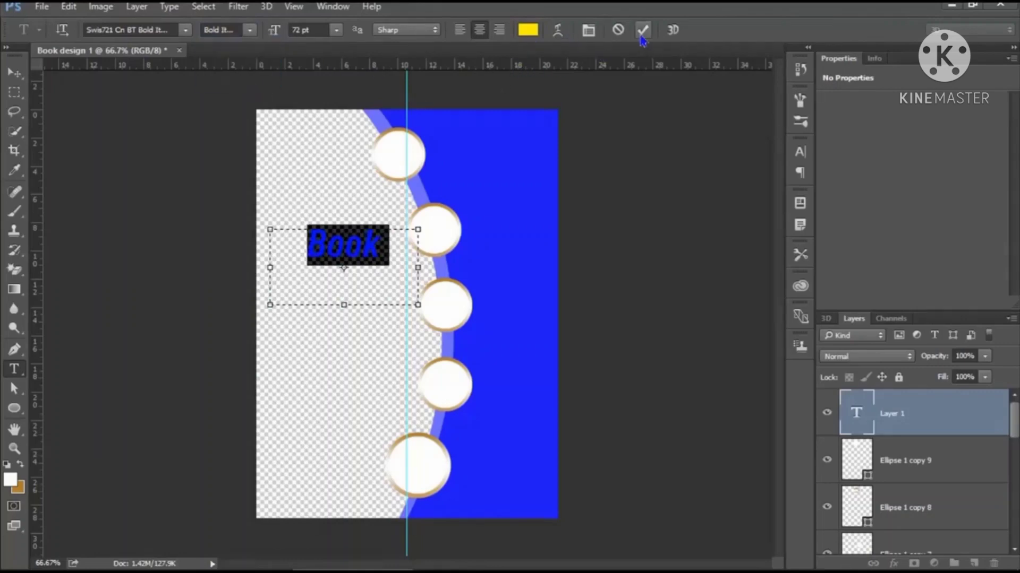
click(643, 30)
Shift the Book title slightly right and down on the left side
click(14, 73)
drag(335, 257, 340, 265)
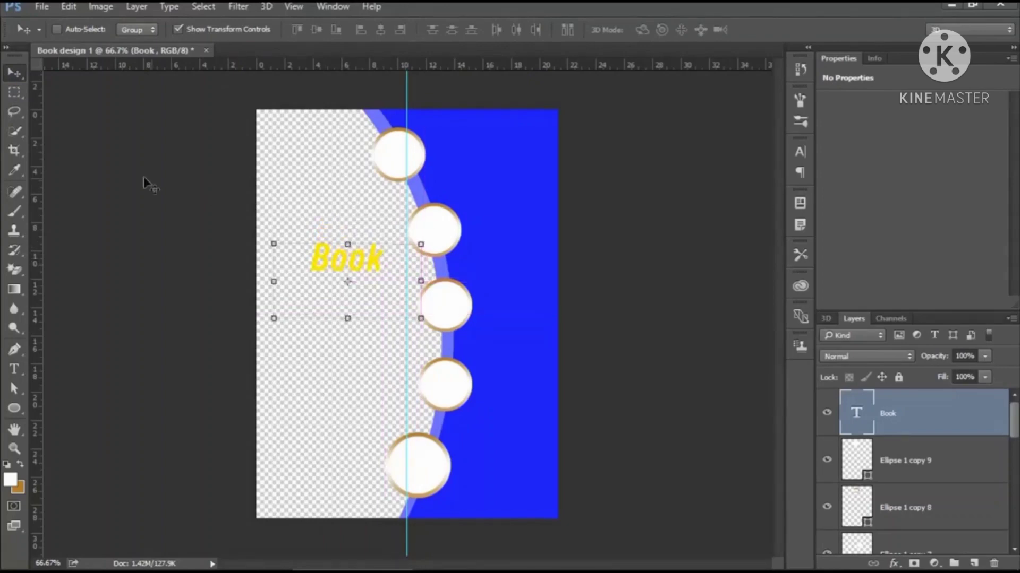
click(14, 367)
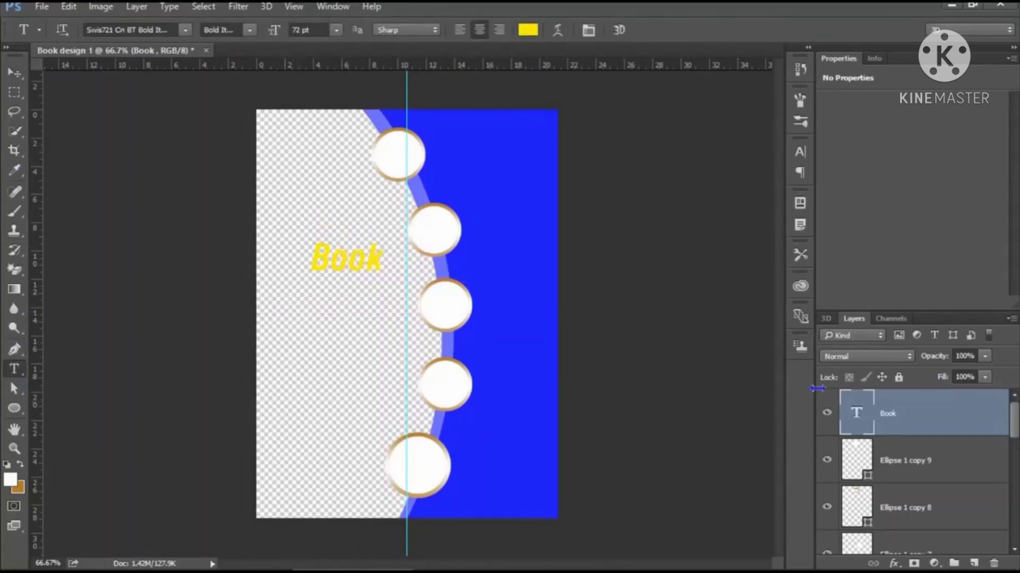
Draw a text box below the Book title and type 'Mockup' in red
drag(273, 294, 420, 332)
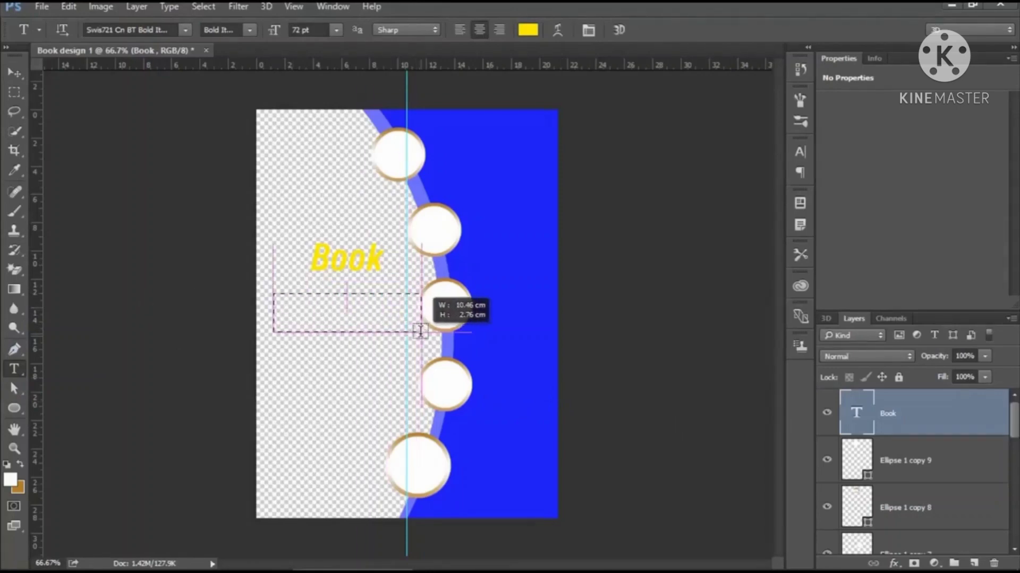
click(528, 30)
click(513, 273)
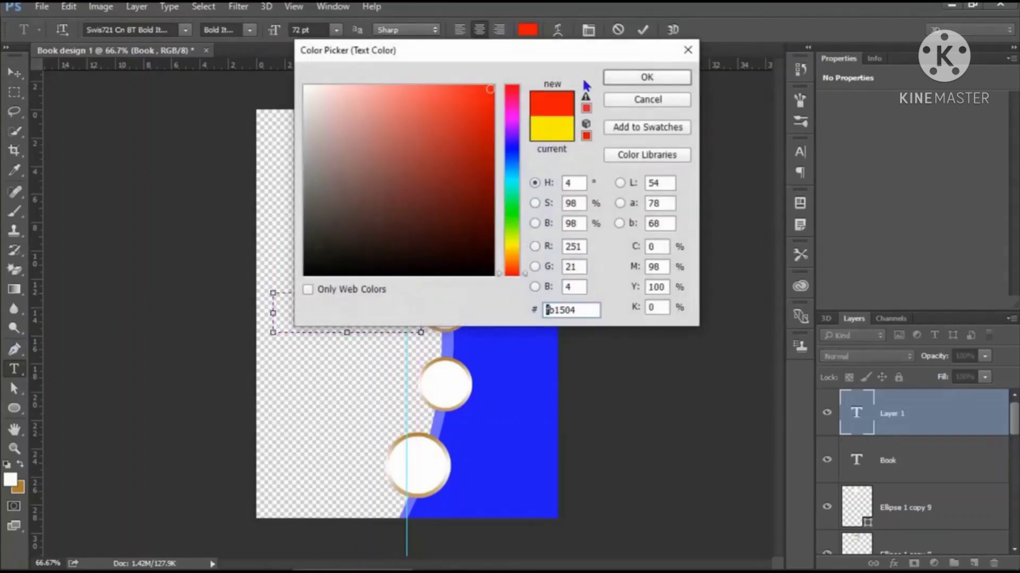
click(646, 79)
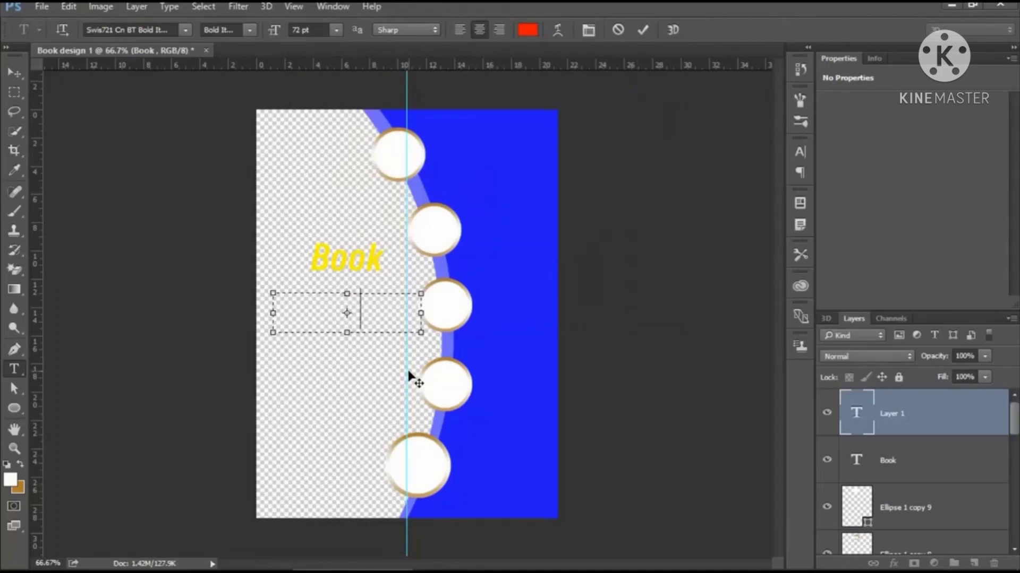
text(Mockup)
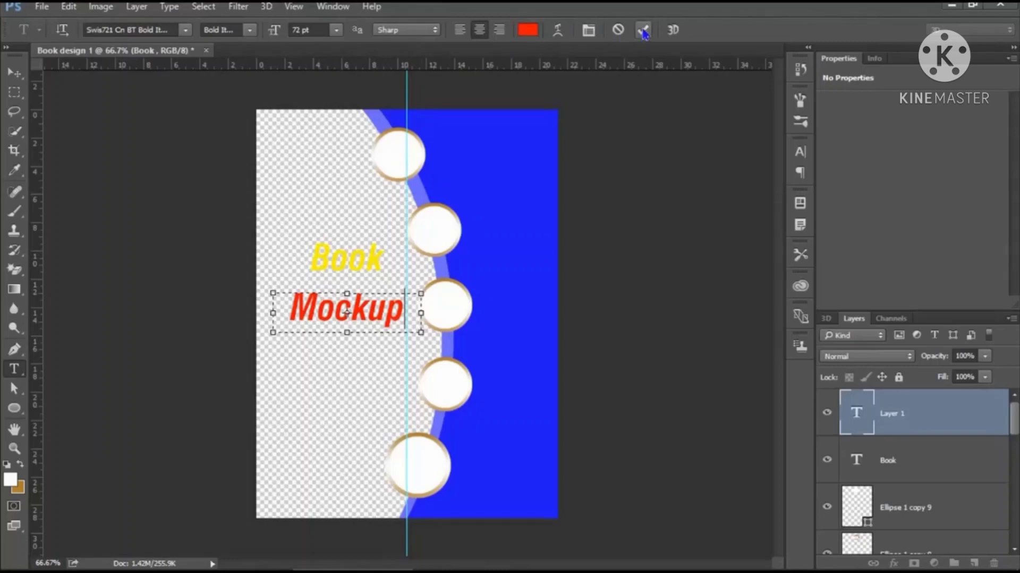
Browse the font list and apply Comic Sans MS Italic to the Mockup text
click(186, 29)
mouse_move(321, 378)
mouse_down()
mouse_move(311, 262)
mouse_move(311, 428)
mouse_up()
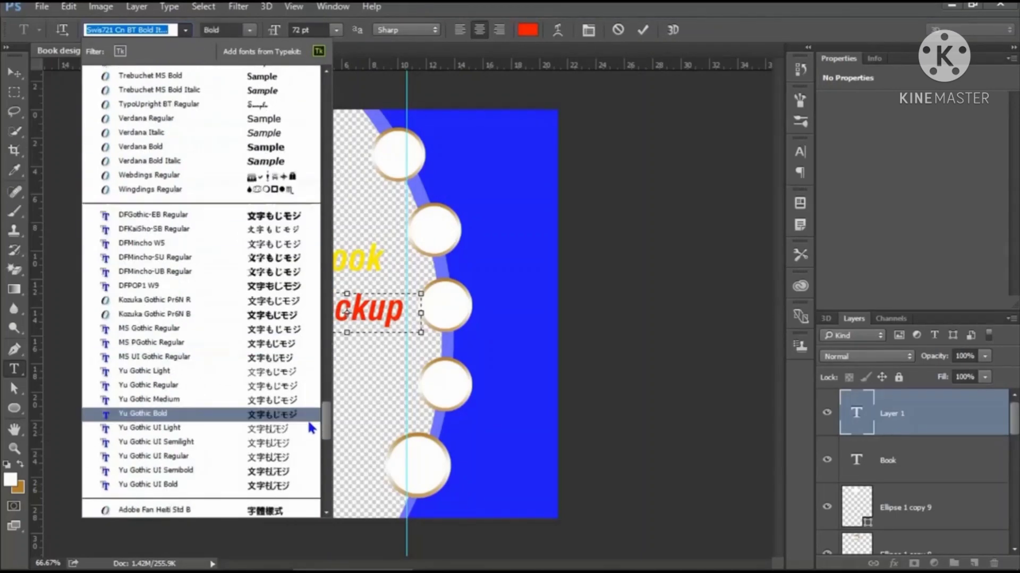
drag(311, 428, 276, 141)
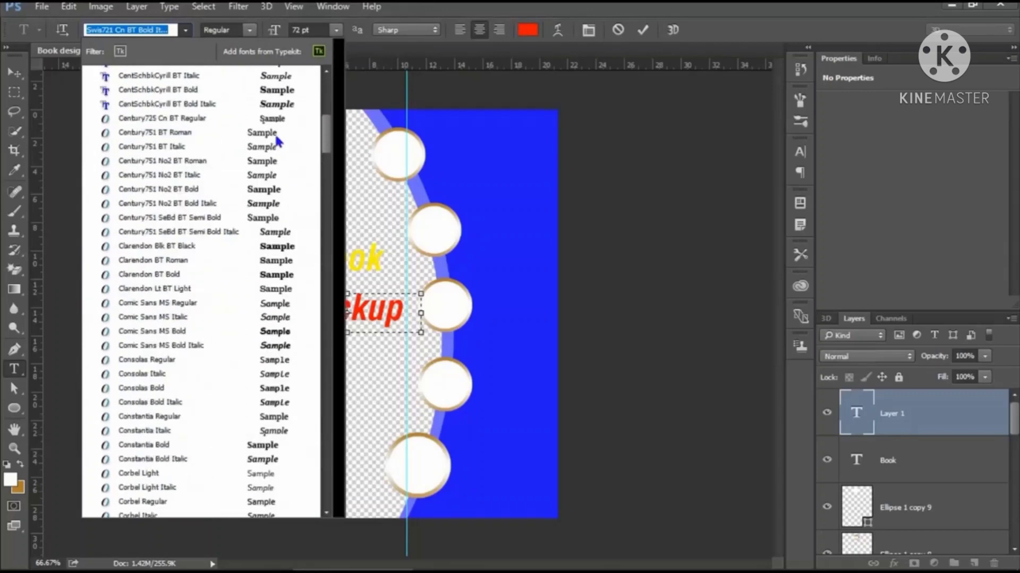
scroll(277, 141, up, 5)
scroll(287, 111, up, 3)
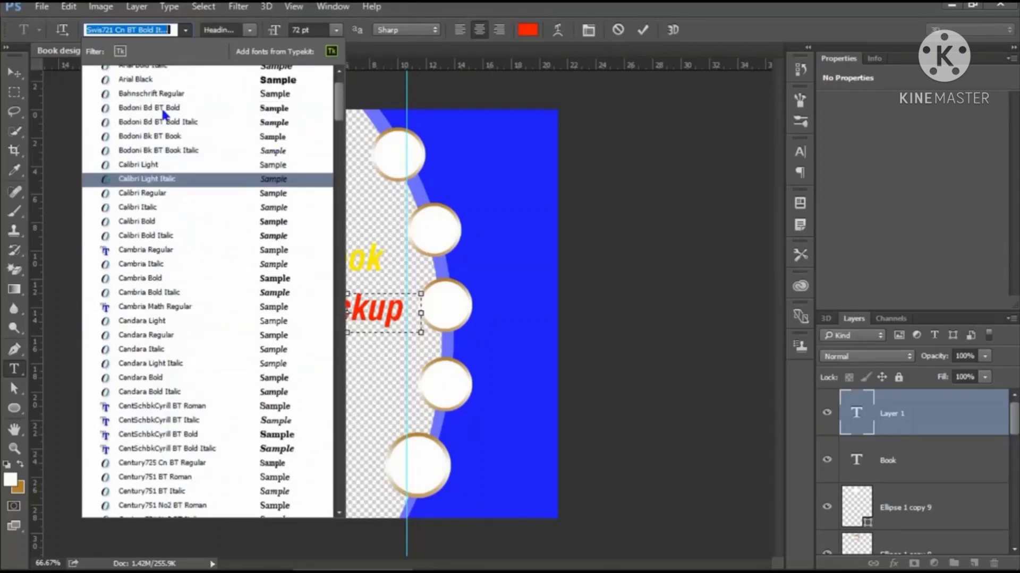
scroll(207, 106, up, 1)
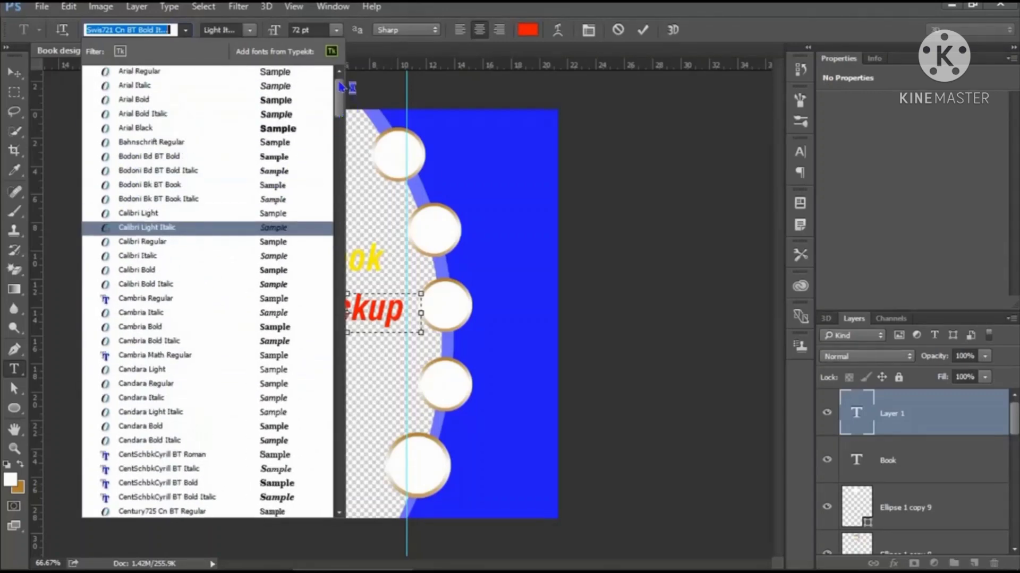
drag(340, 86, 338, 133)
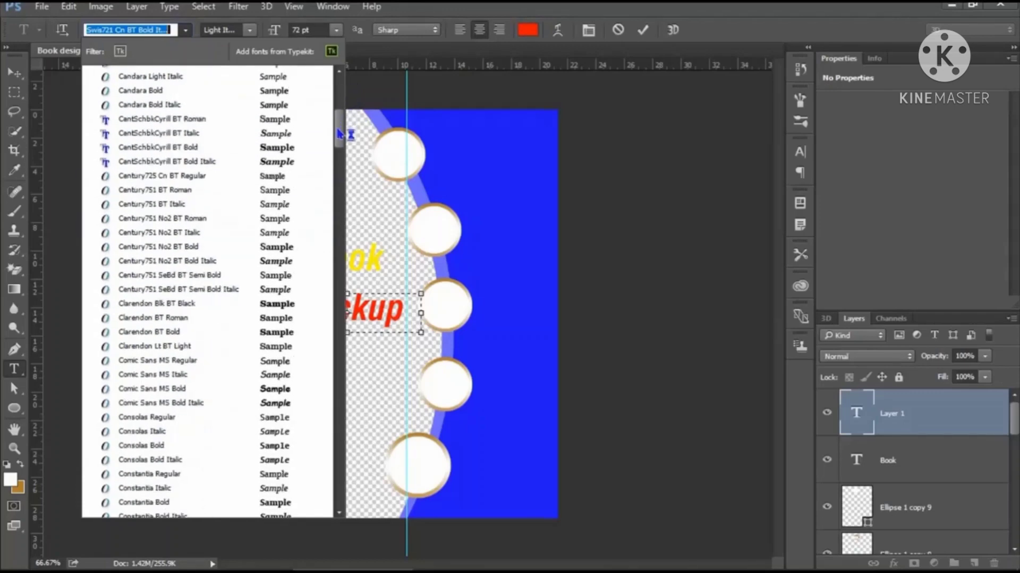
click(274, 375)
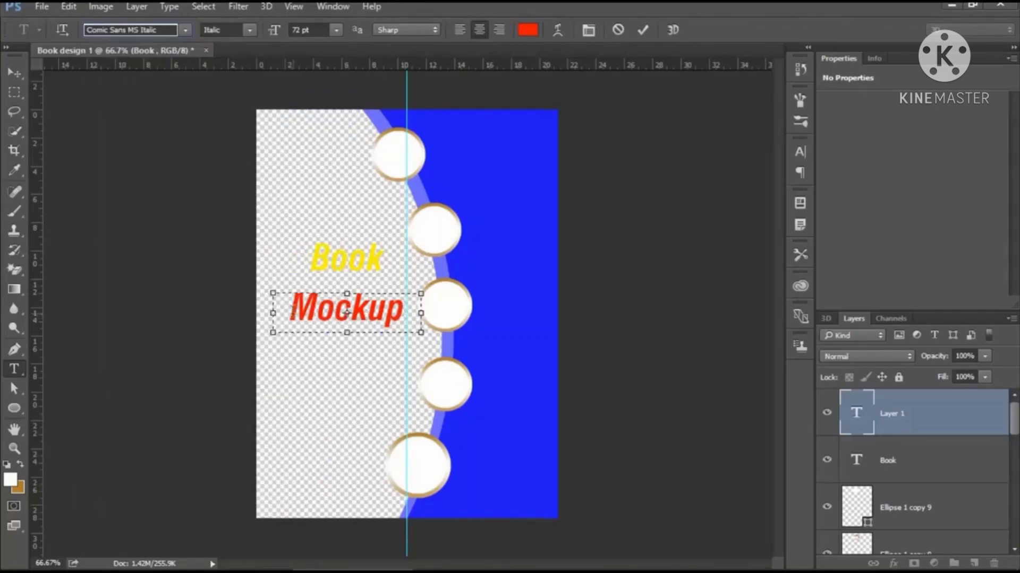
Change the Mockup text to Comic Sans MS Bold and commit it
drag(413, 306, 298, 308)
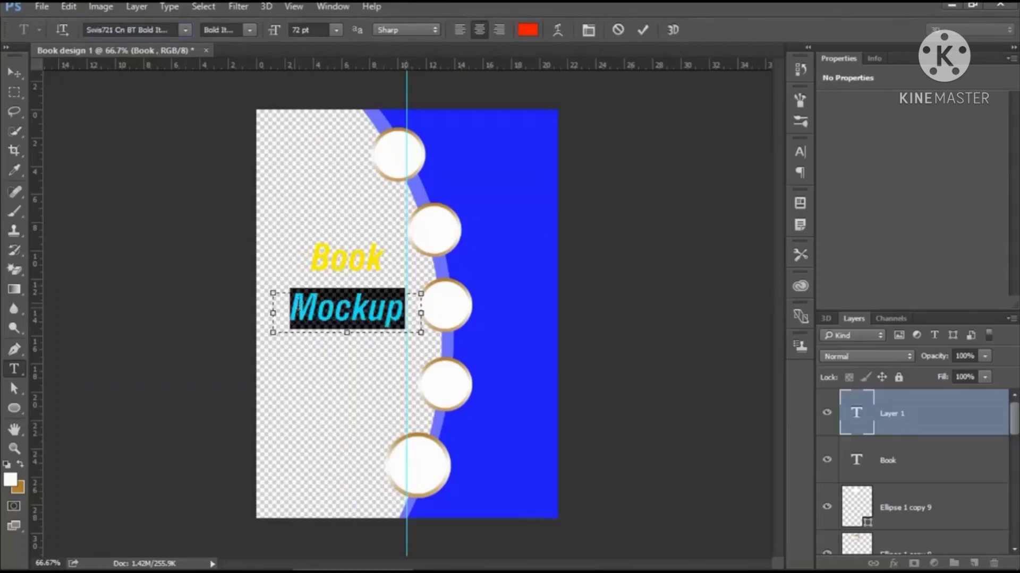
click(165, 30)
text(c)
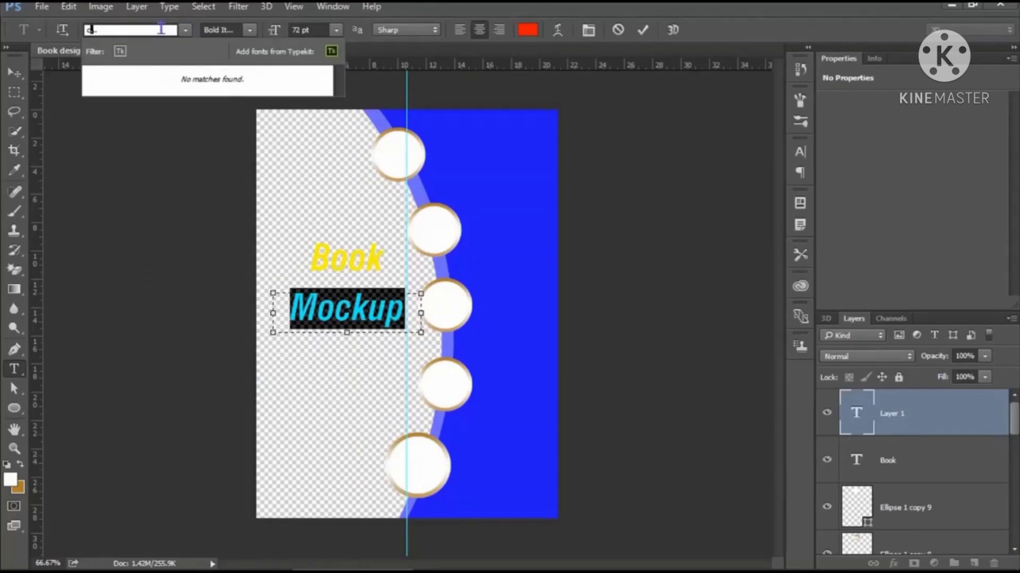
text(o)
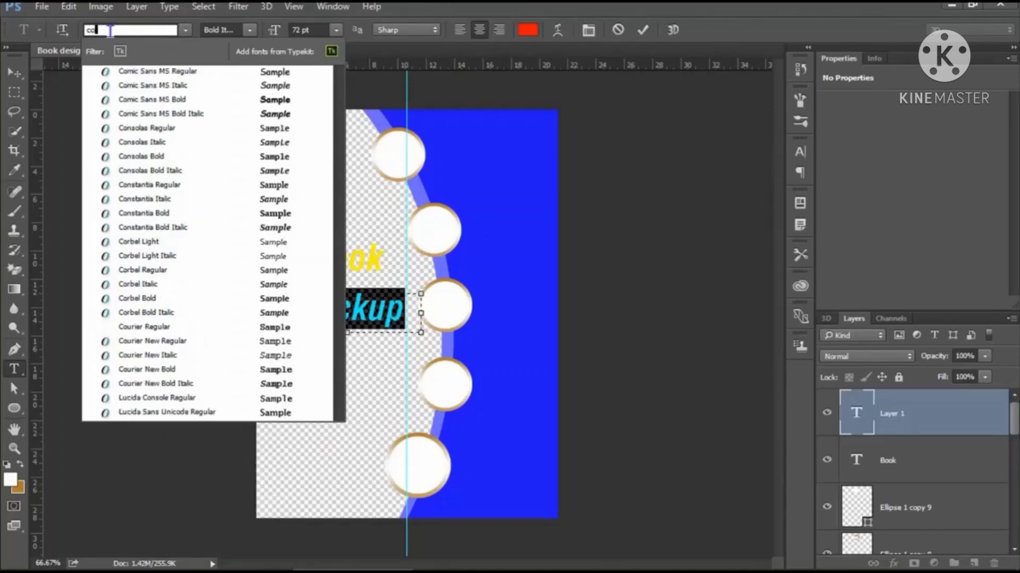
click(269, 100)
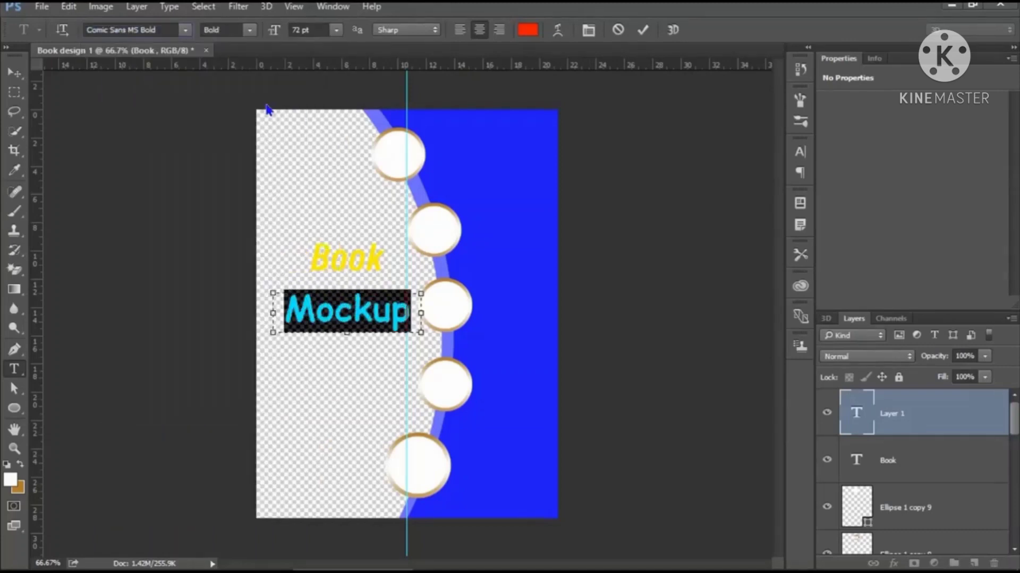
click(643, 31)
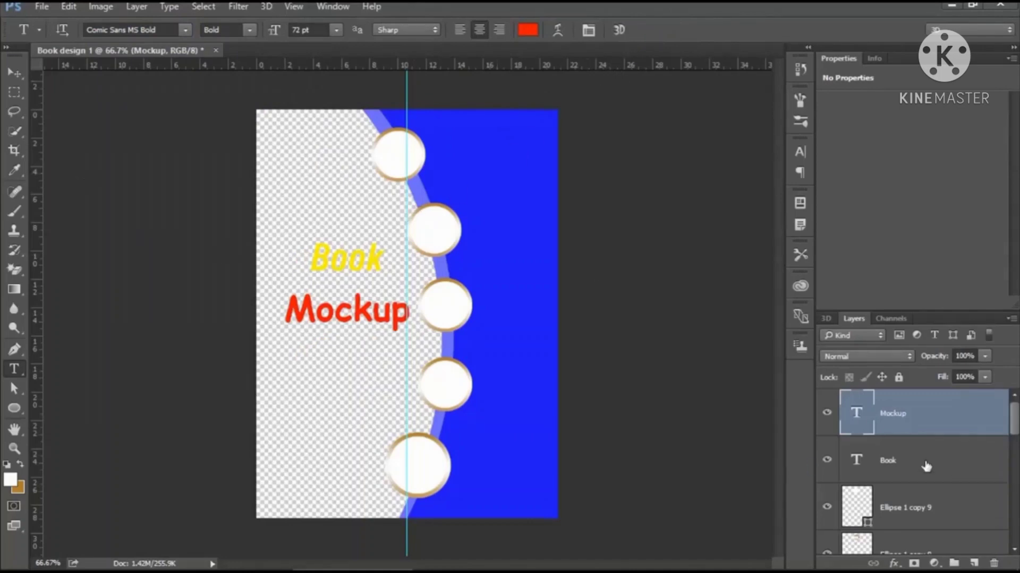
Rotate the Book and Mockup titles together so they tilt upward
shift+click(909, 469)
click(15, 73)
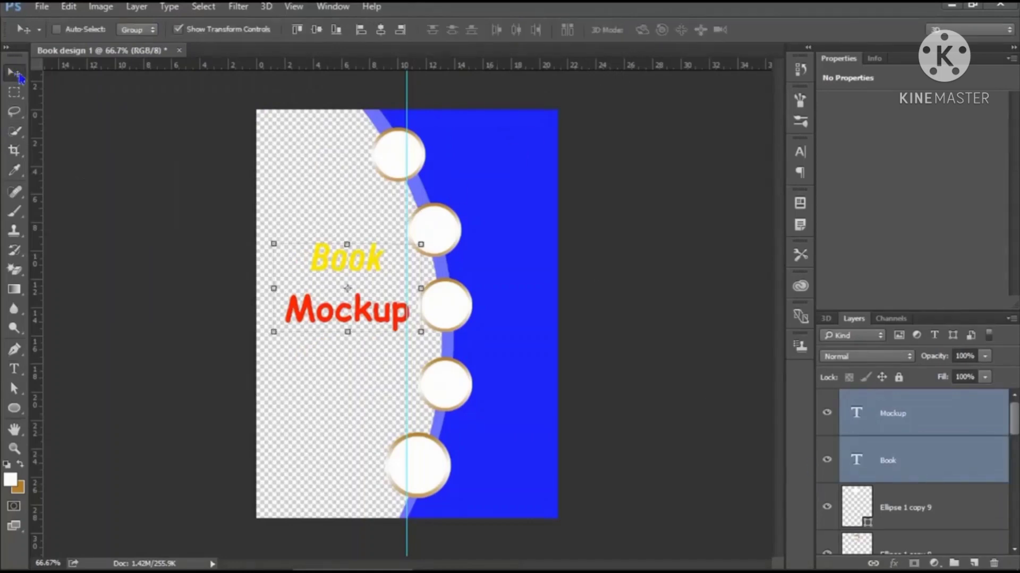
drag(268, 228, 262, 256)
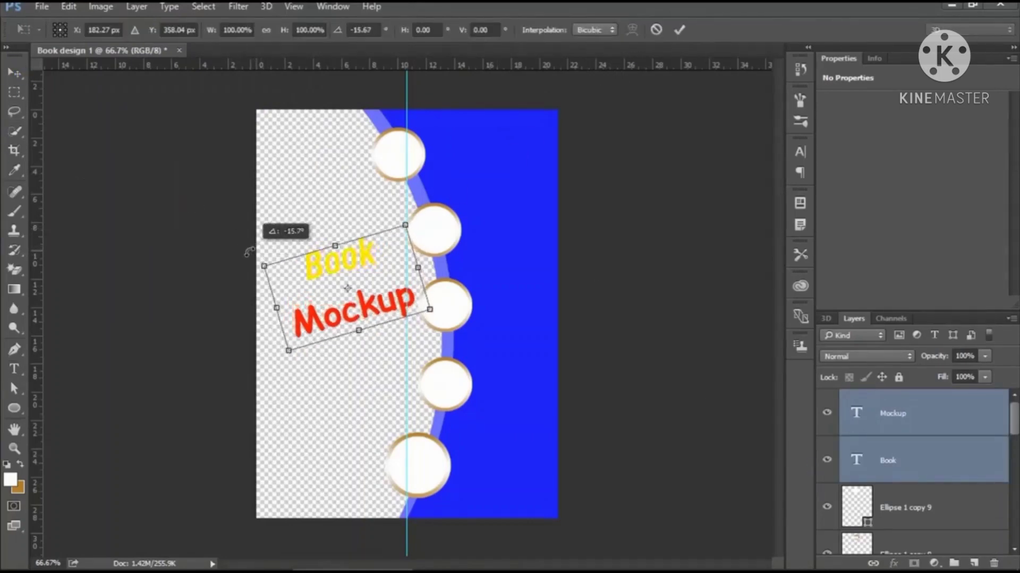
drag(363, 277, 366, 250)
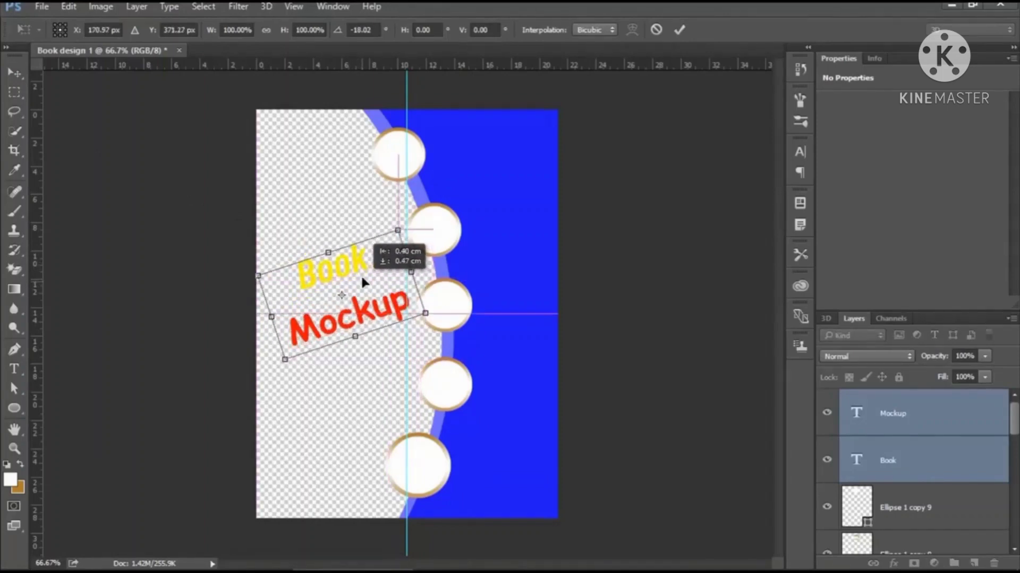
click(680, 29)
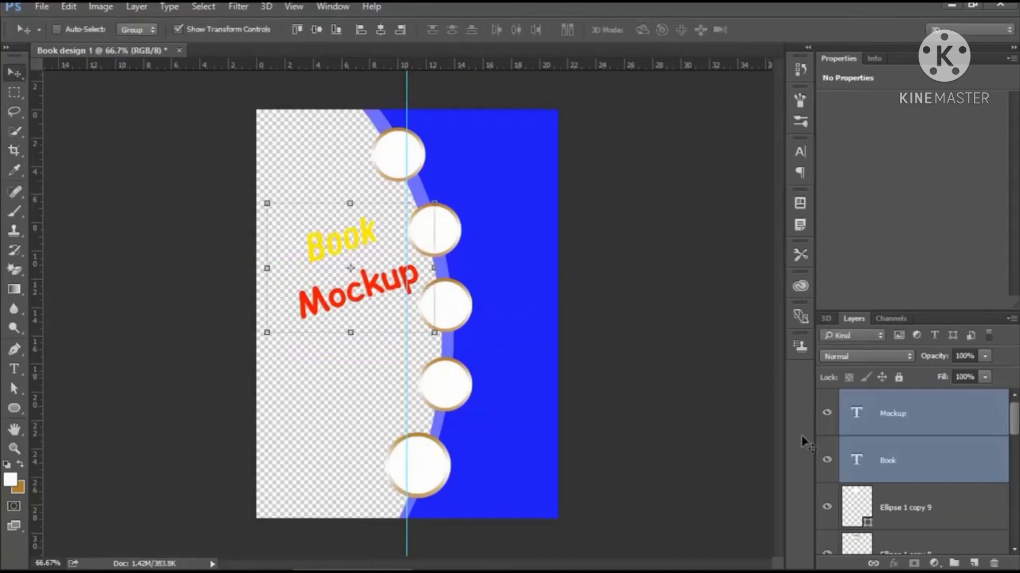
Nudge the Book word slightly down and duplicate the Book layer
click(907, 460)
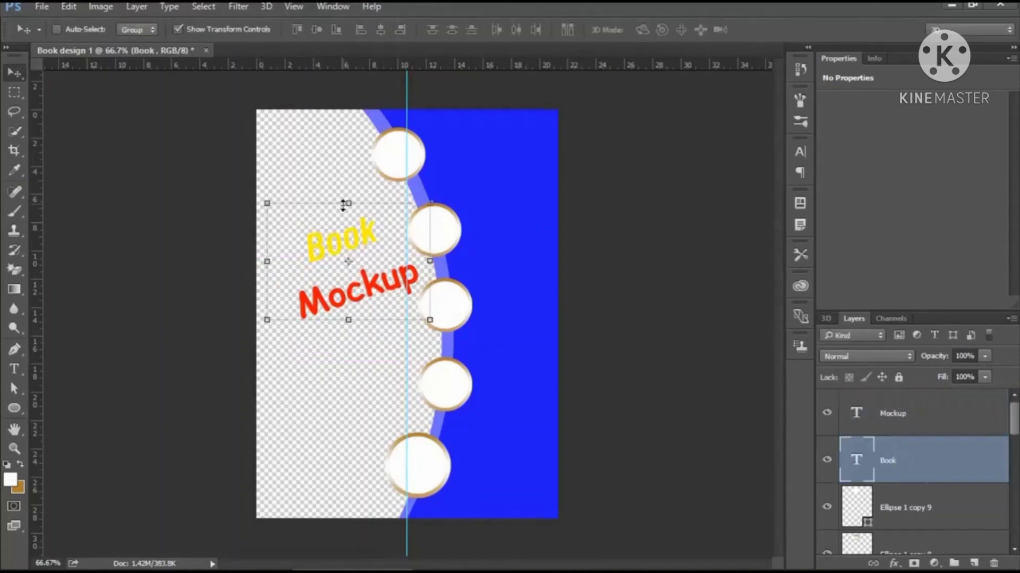
drag(345, 231, 348, 243)
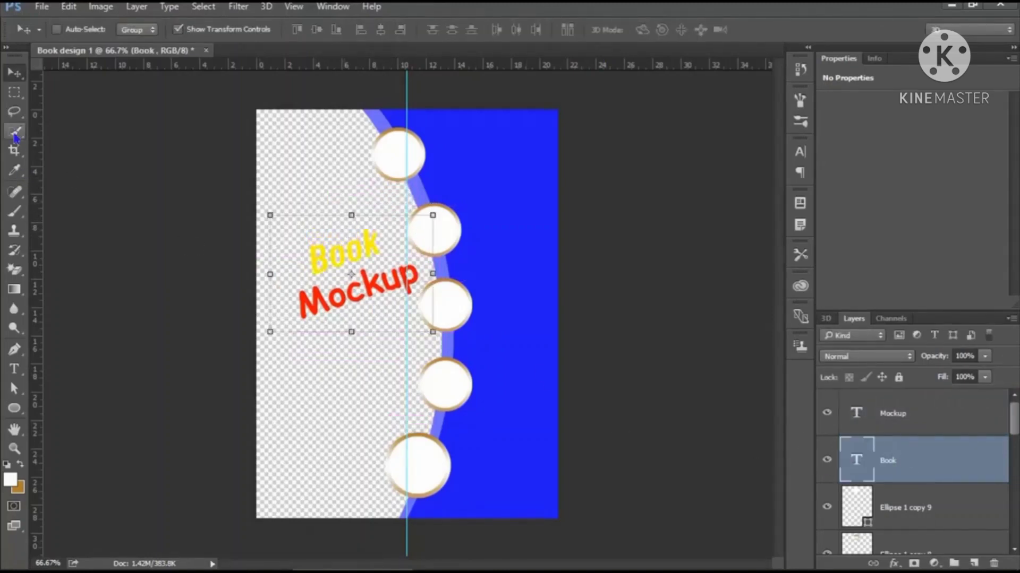
click(14, 111)
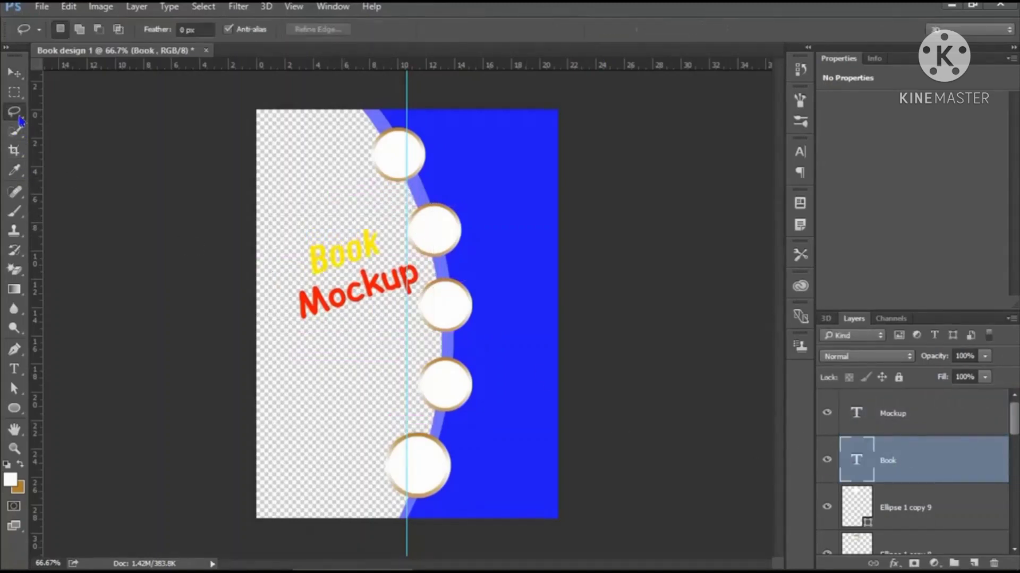
right_click(904, 463)
click(754, 121)
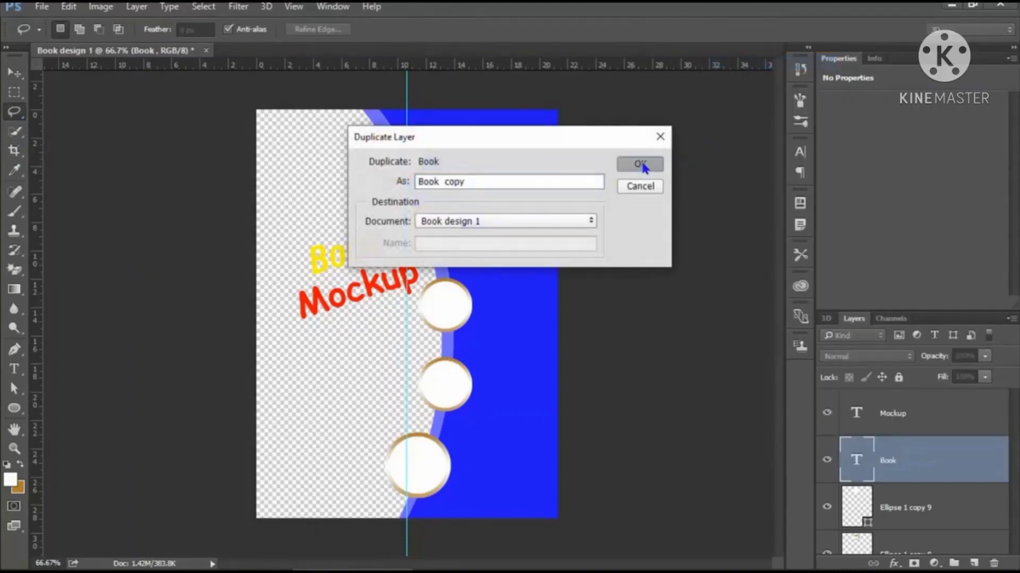
click(640, 165)
Recolor the Book copy black and place it beneath the yellow Book layer
double_click(858, 465)
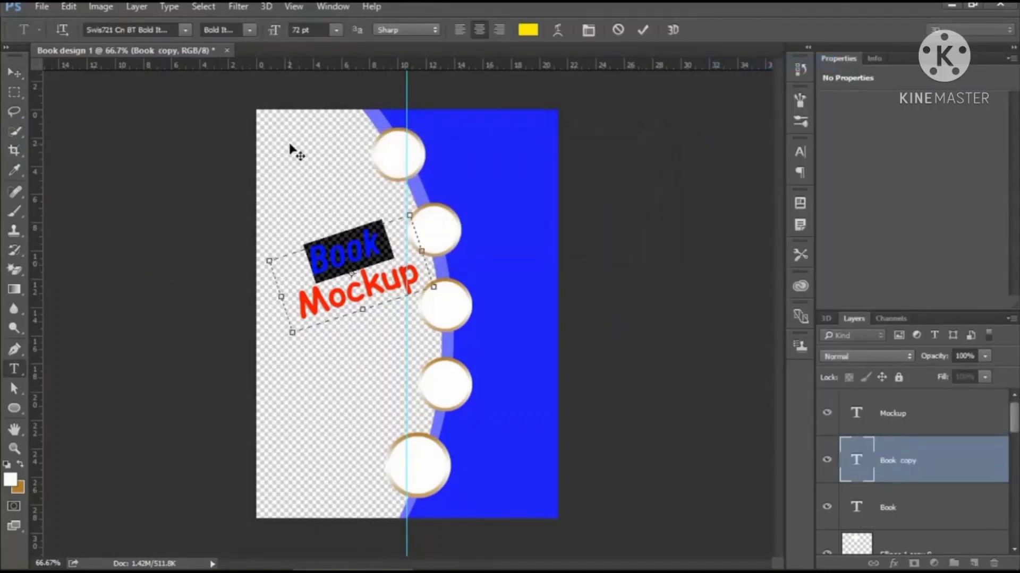
click(528, 29)
click(314, 275)
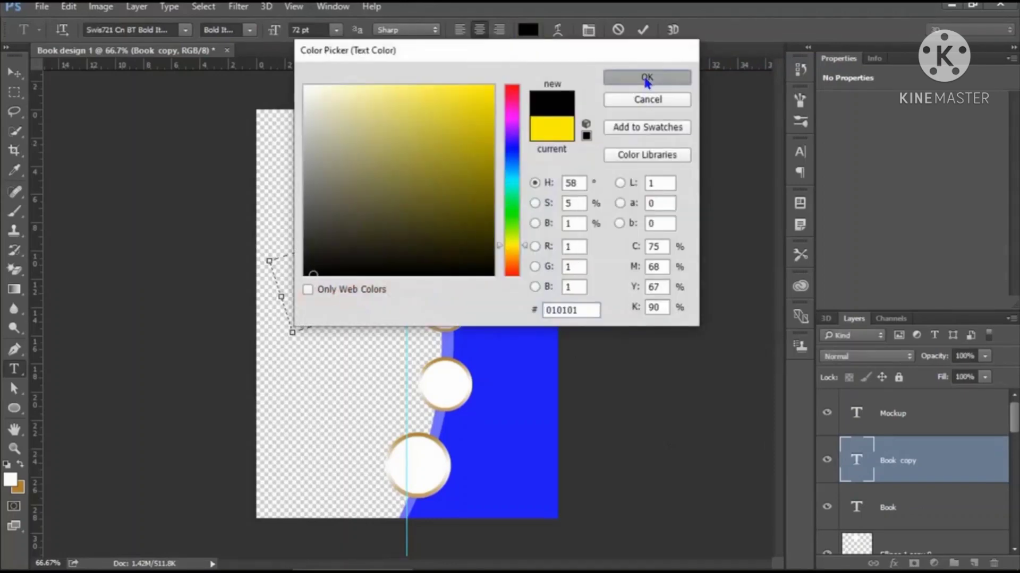
click(647, 77)
click(14, 74)
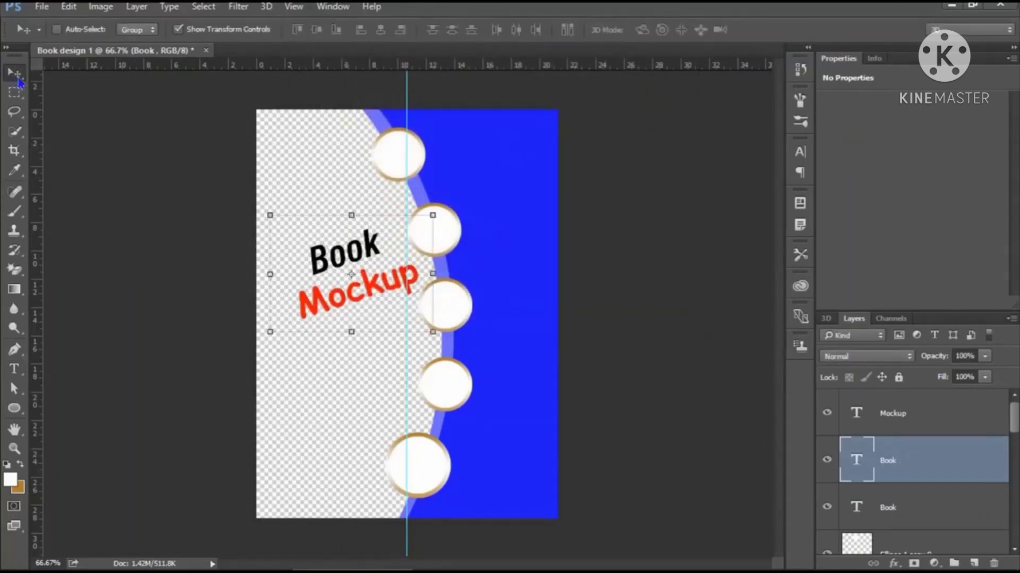
drag(882, 459, 893, 516)
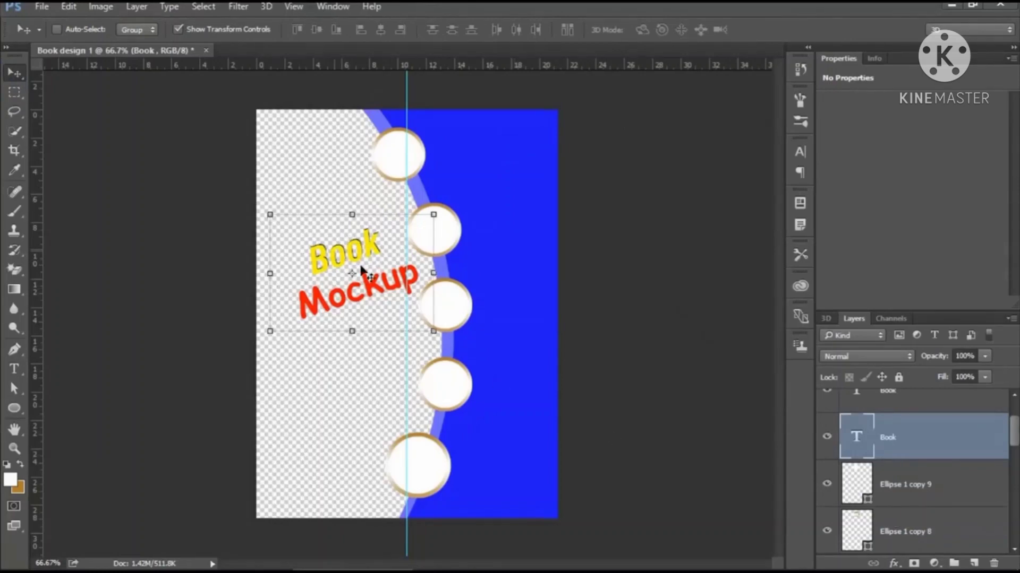
click(14, 112)
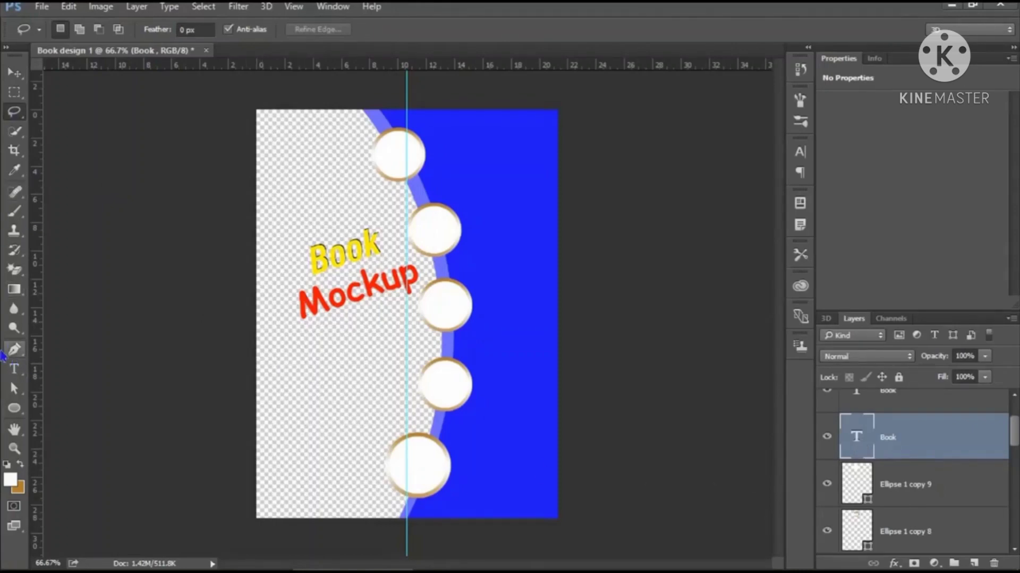
Add a 36 pt 'DESIGN 1' text box at the cover's lower left
click(14, 369)
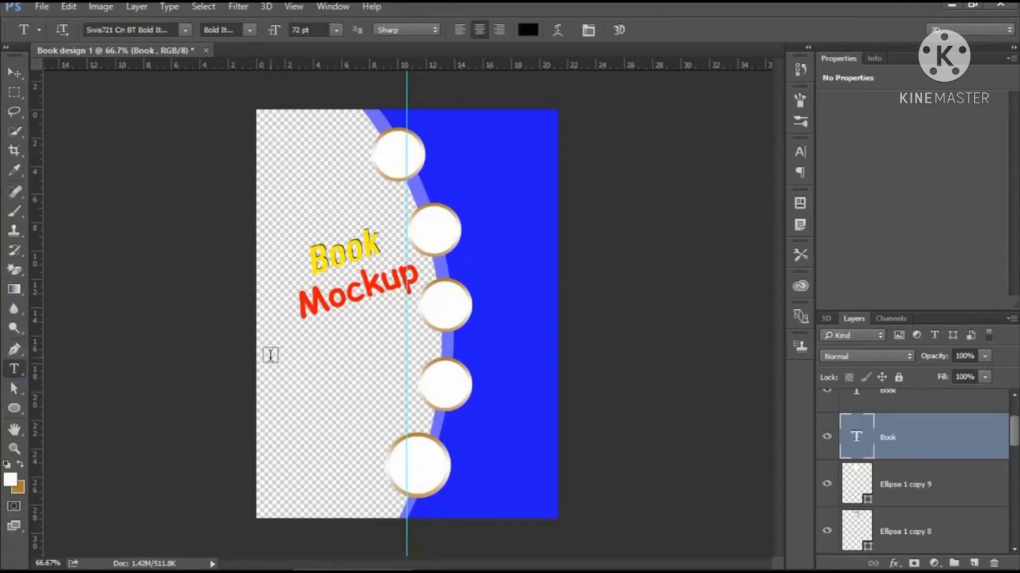
drag(270, 355, 410, 431)
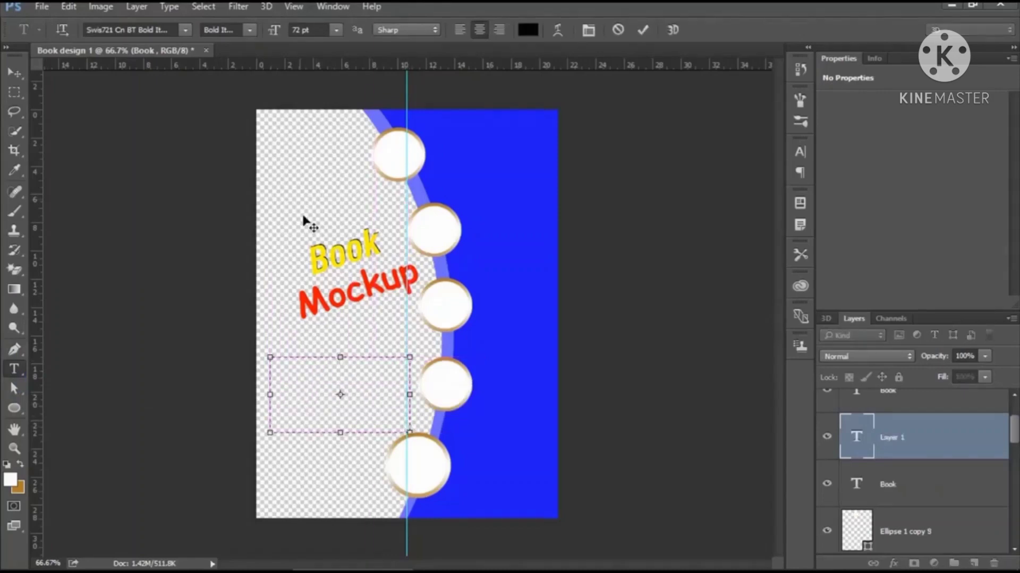
click(336, 29)
click(325, 230)
text(D)
text(IS)
key(BackSpace)
key(BackSpace)
text(E)
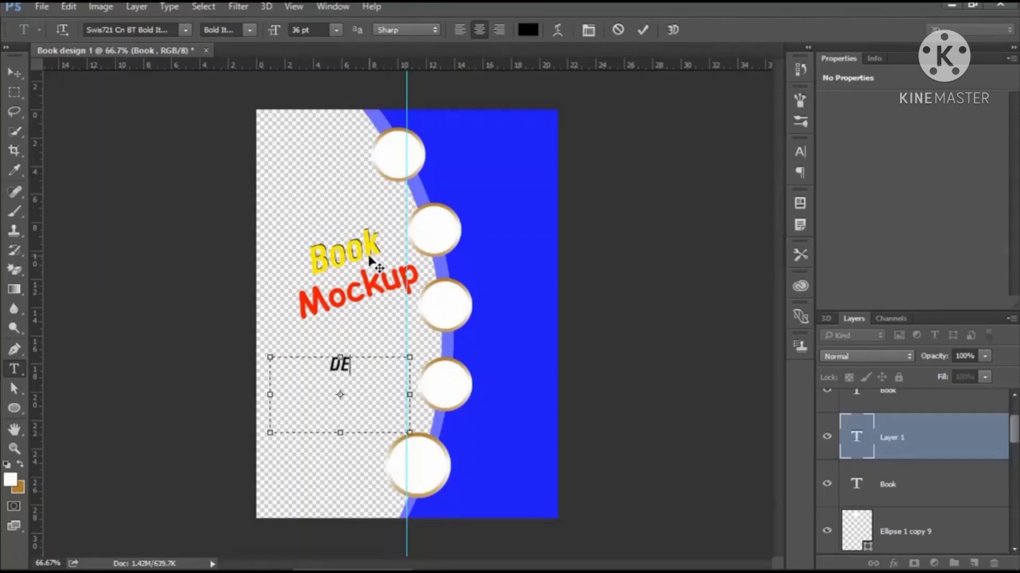
text(SIG)
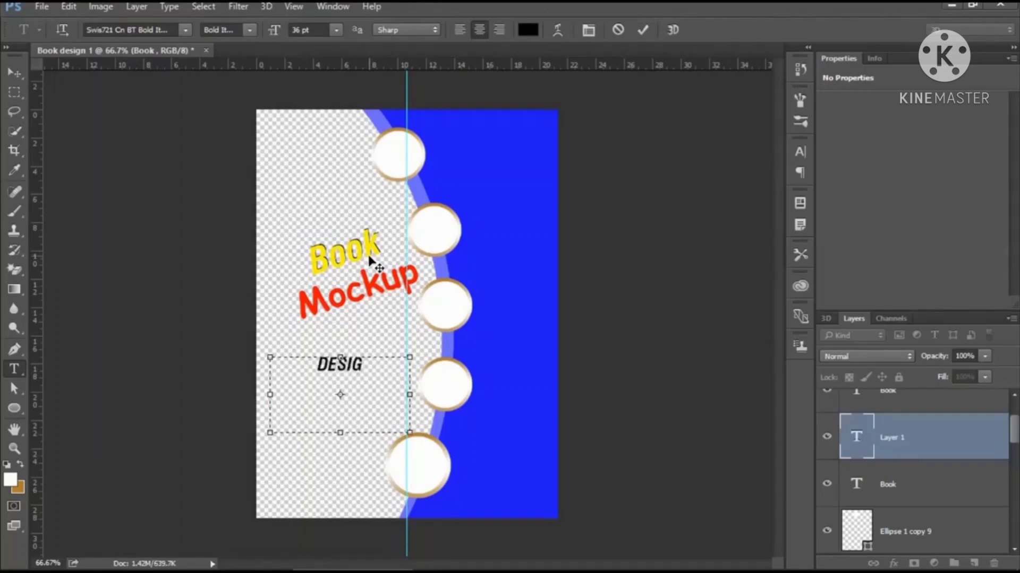
text(N 1)
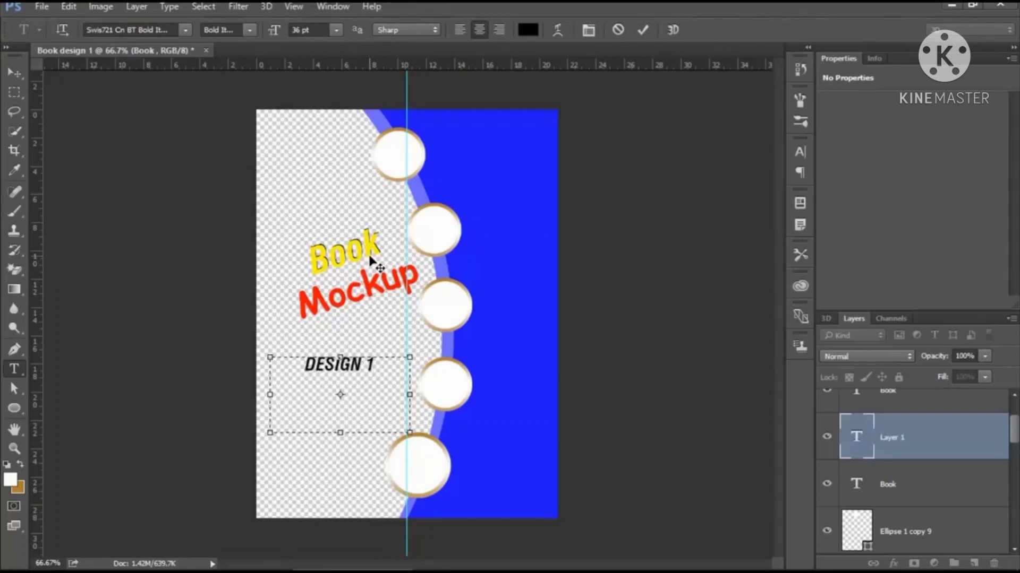
Keep the DESIGN 1 text black, widen its box, and commit it
drag(376, 364, 289, 364)
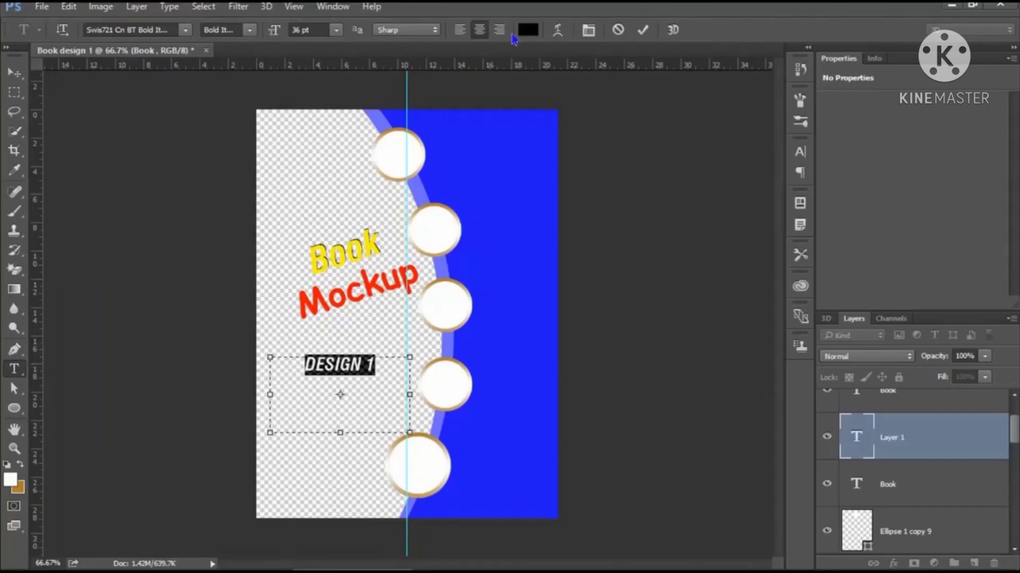
click(526, 31)
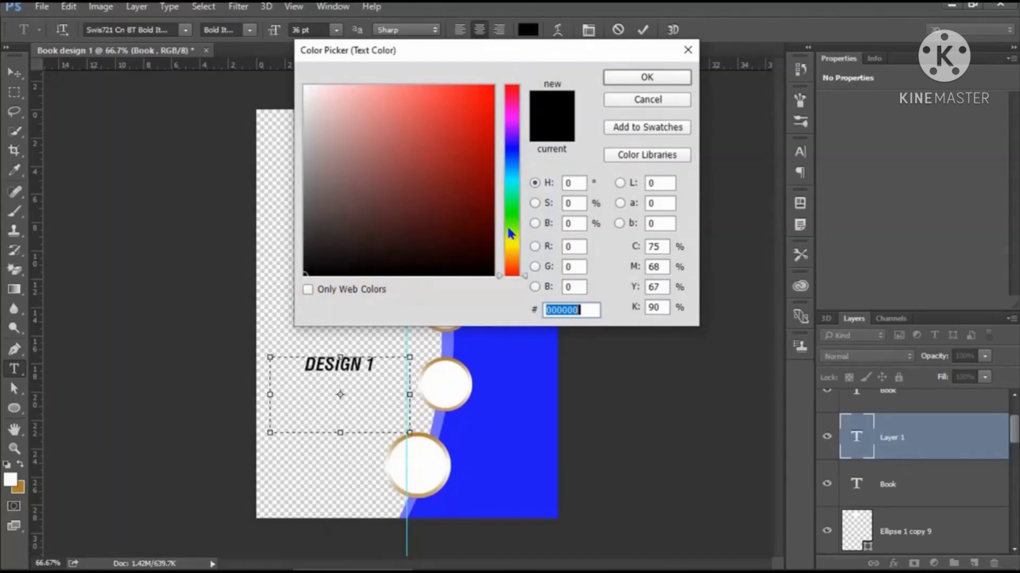
click(632, 81)
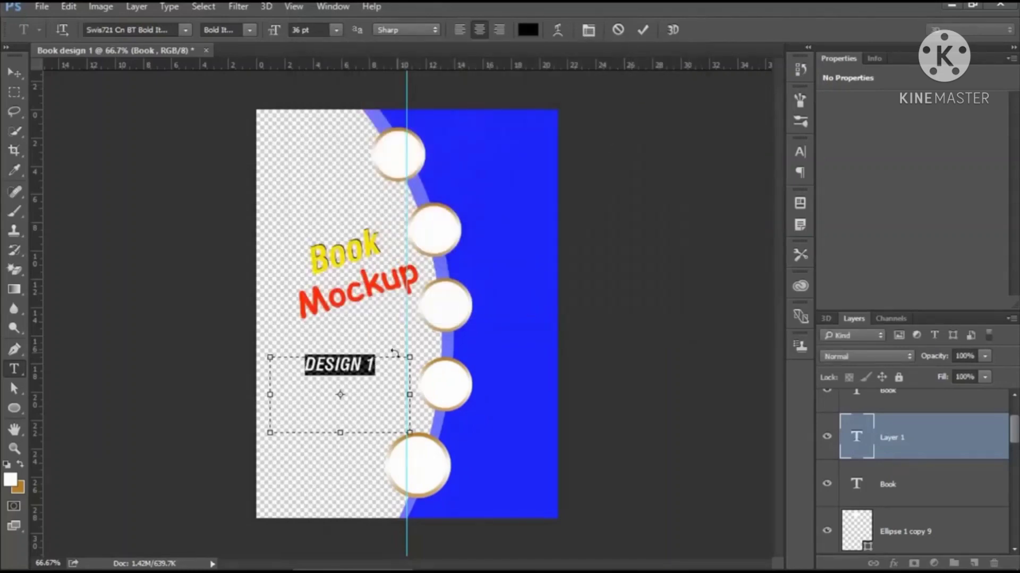
mouse_move(408, 397)
mouse_down()
mouse_move(432, 396)
mouse_move(364, 382)
mouse_up()
click(642, 30)
Enlarge the DESIGN 1 label and move it near the cover's bottom left
key(v)
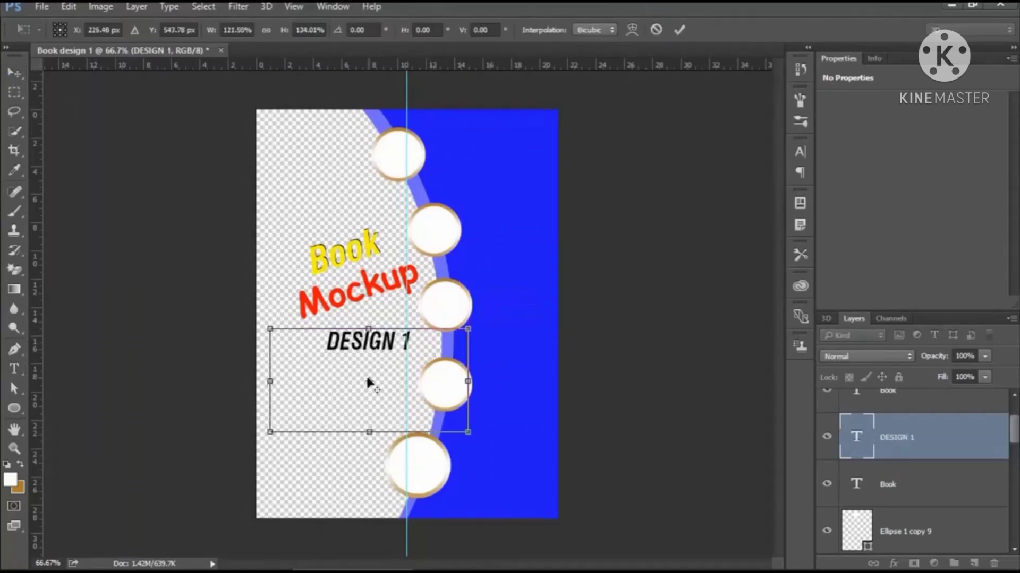
drag(467, 434, 501, 456)
drag(400, 399, 368, 405)
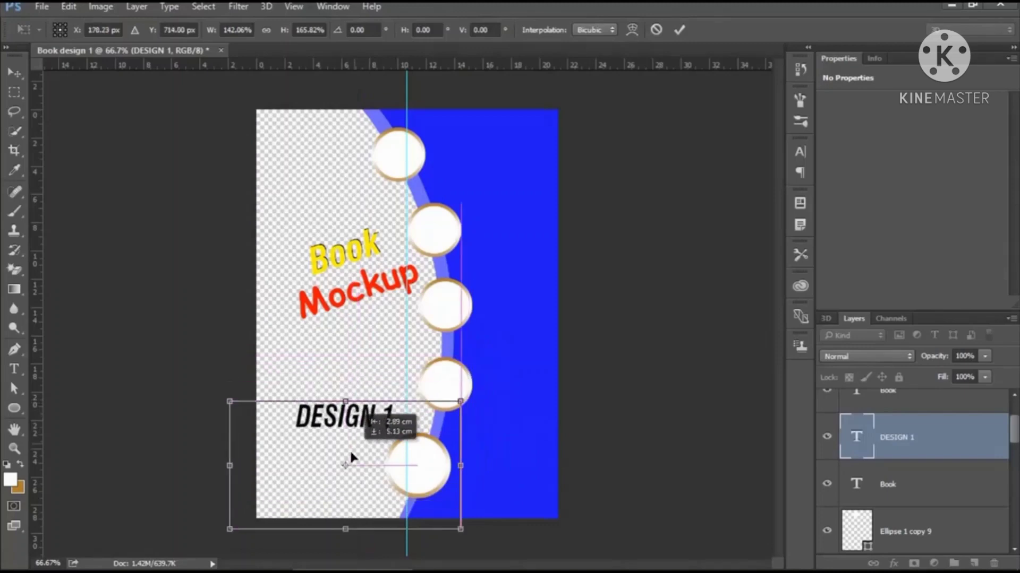
mouse_move(367, 402)
mouse_down()
mouse_move(341, 477)
mouse_move(352, 456)
mouse_up()
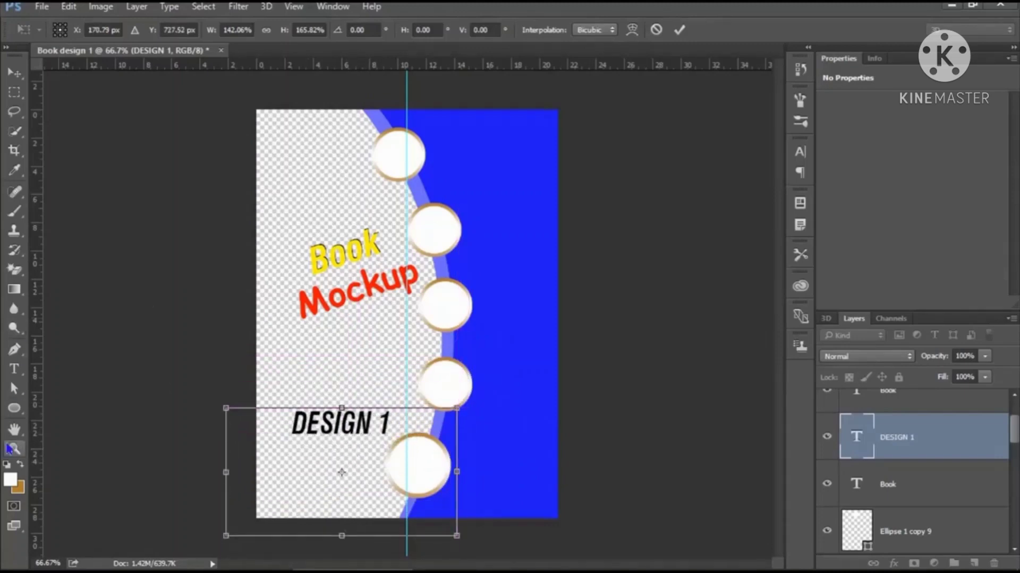
scroll(1015, 436, down, 1)
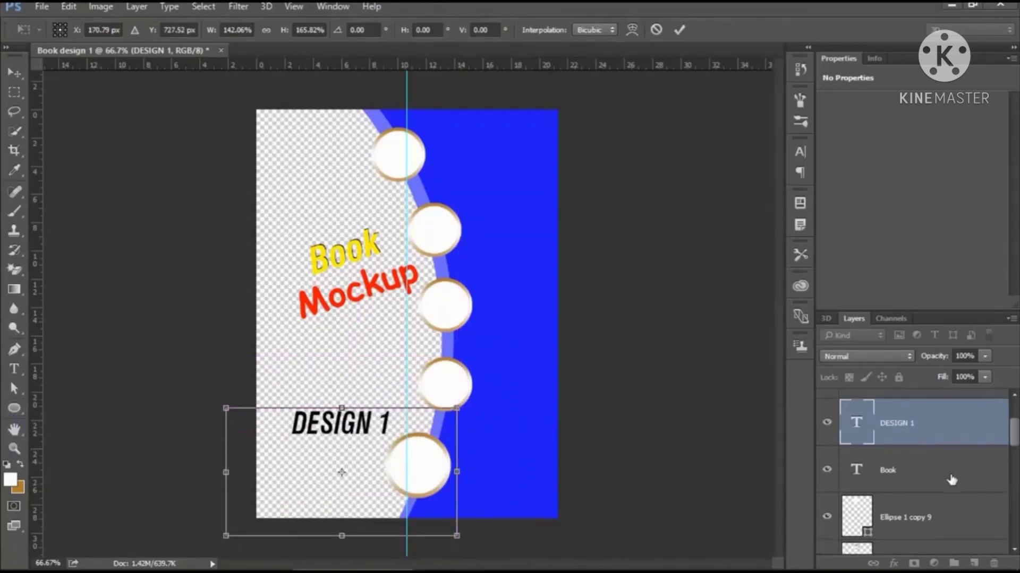
click(679, 30)
Draw a green-filled rounded rectangle covering the DESIGN 1 label
click(897, 470)
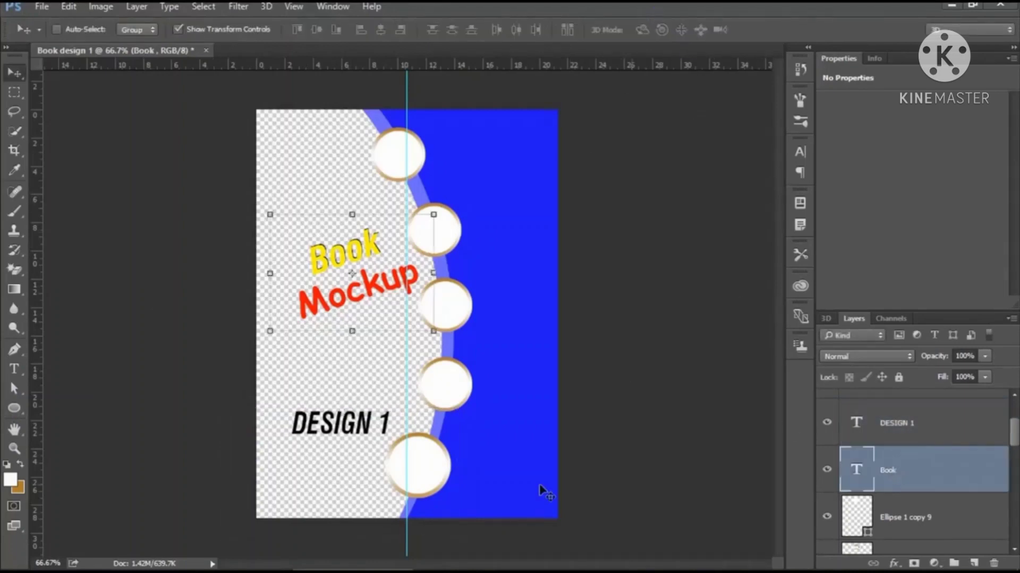
click(16, 113)
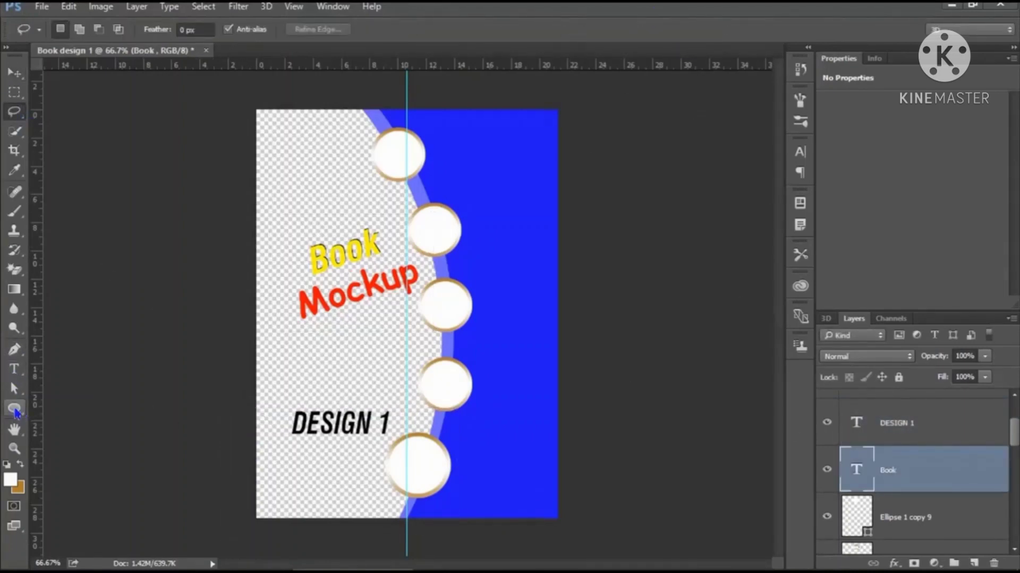
click(15, 413)
click(73, 420)
drag(252, 399, 397, 439)
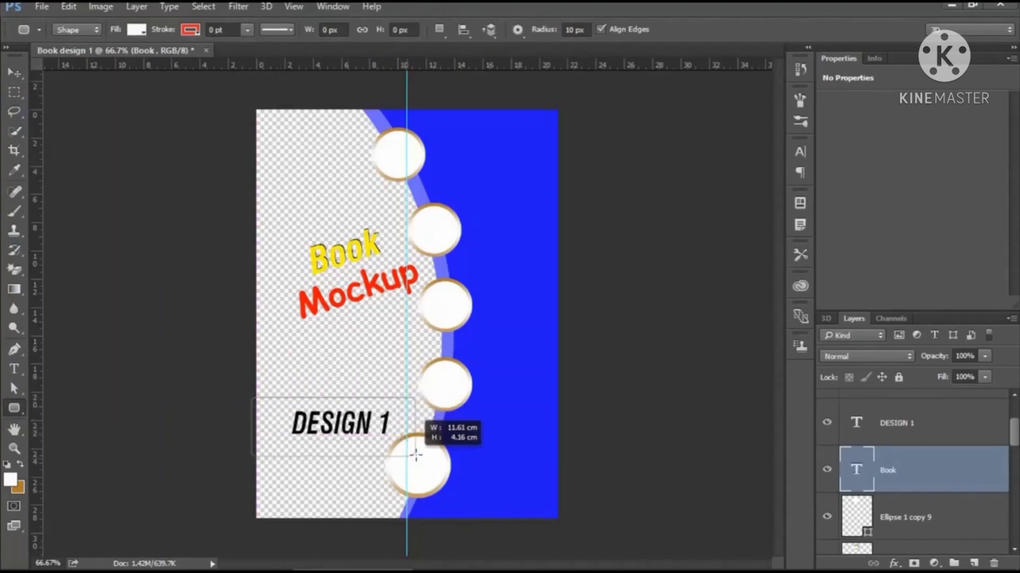
drag(397, 439, 417, 454)
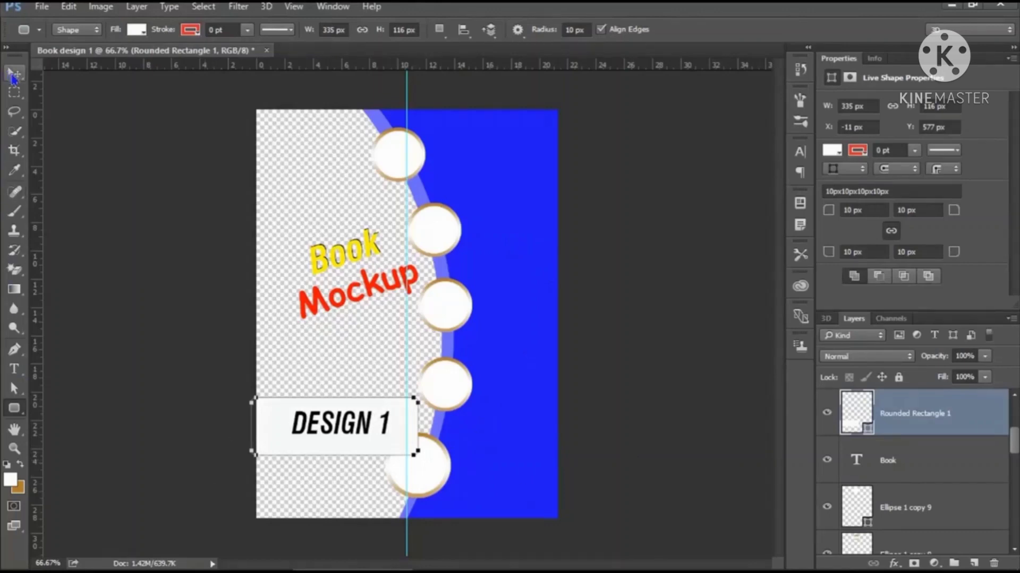
click(138, 32)
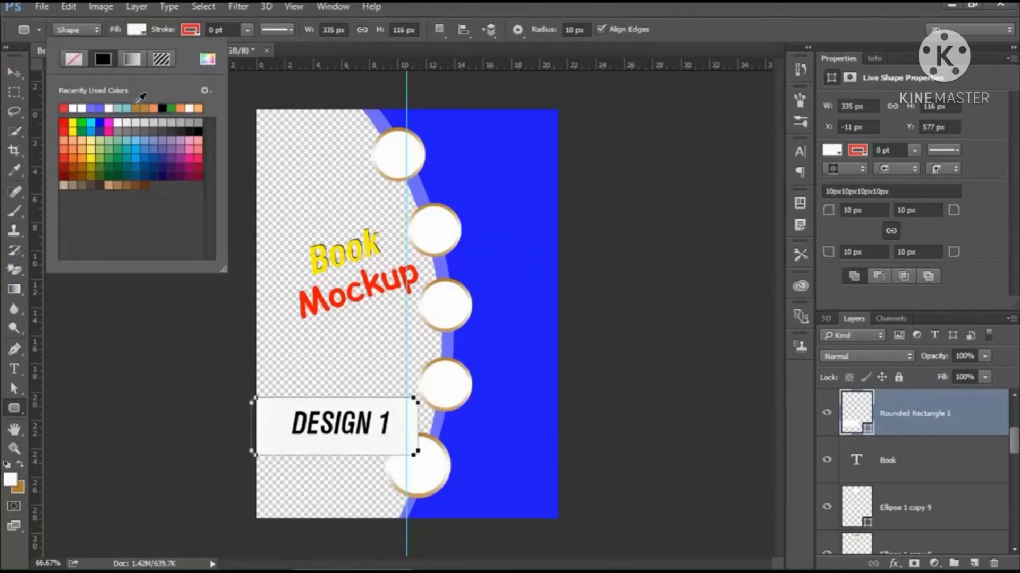
click(174, 107)
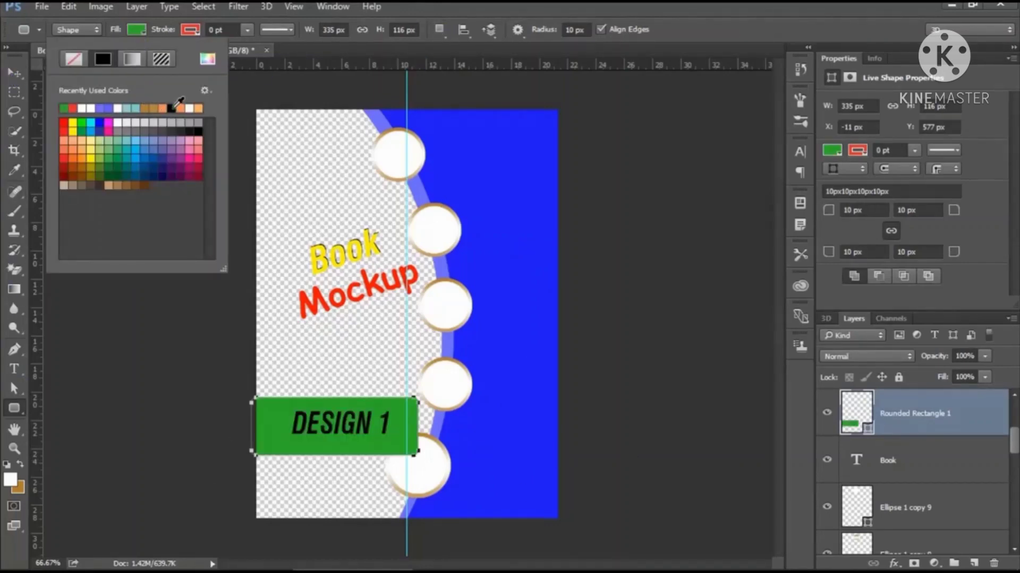
click(695, 6)
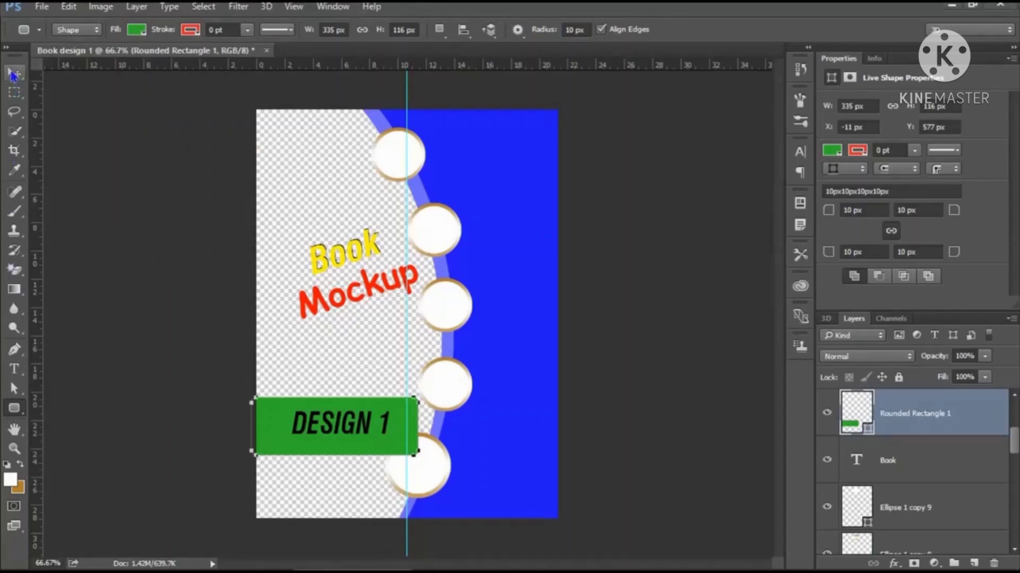
Rotate and stretch the green rectangle into a tilted band, then select Shape 1
click(18, 80)
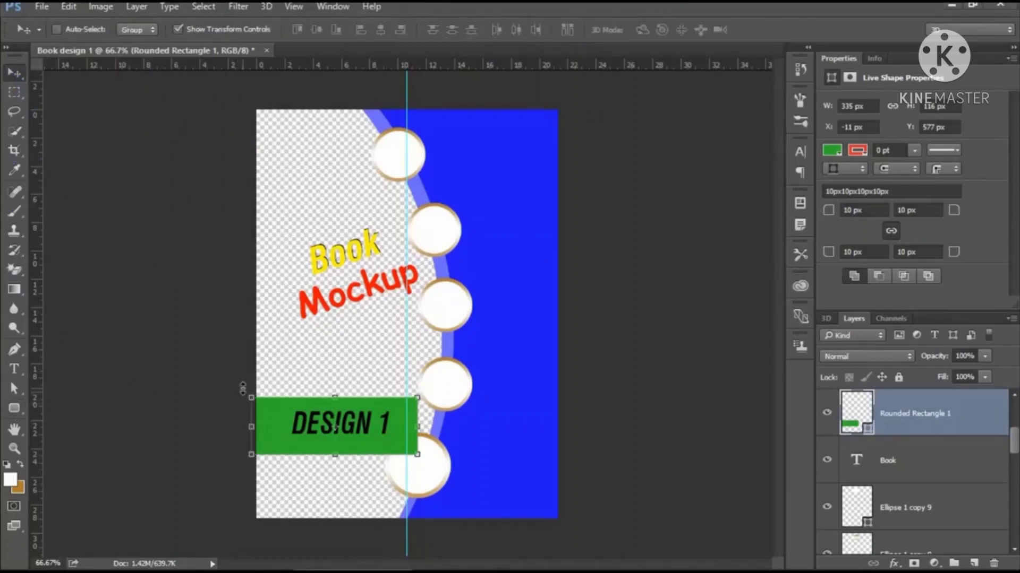
key(ctrl+t)
drag(244, 387, 236, 422)
mouse_move(257, 456)
mouse_down()
mouse_move(238, 464)
mouse_move(244, 476)
mouse_up()
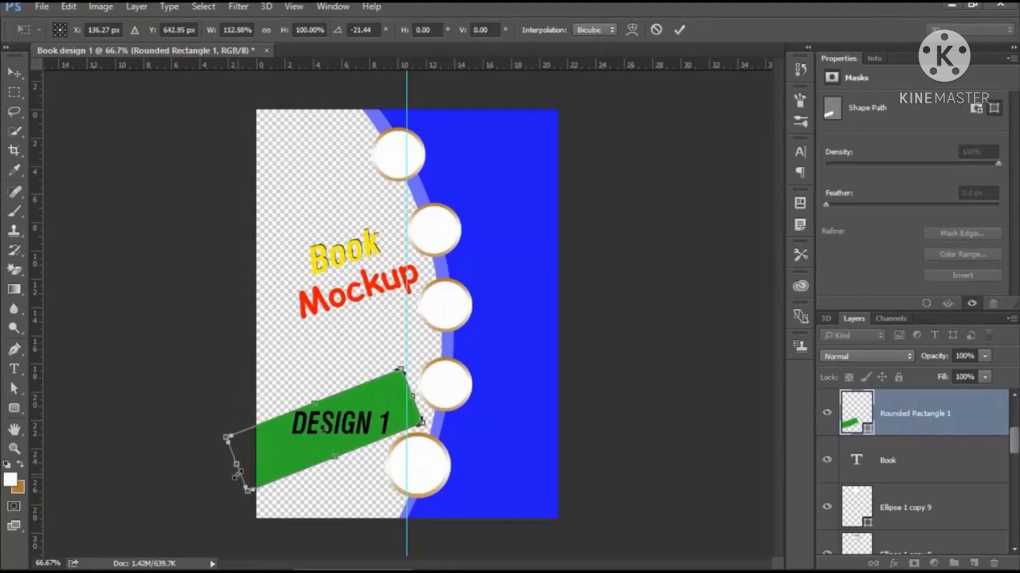
click(679, 29)
key(l)
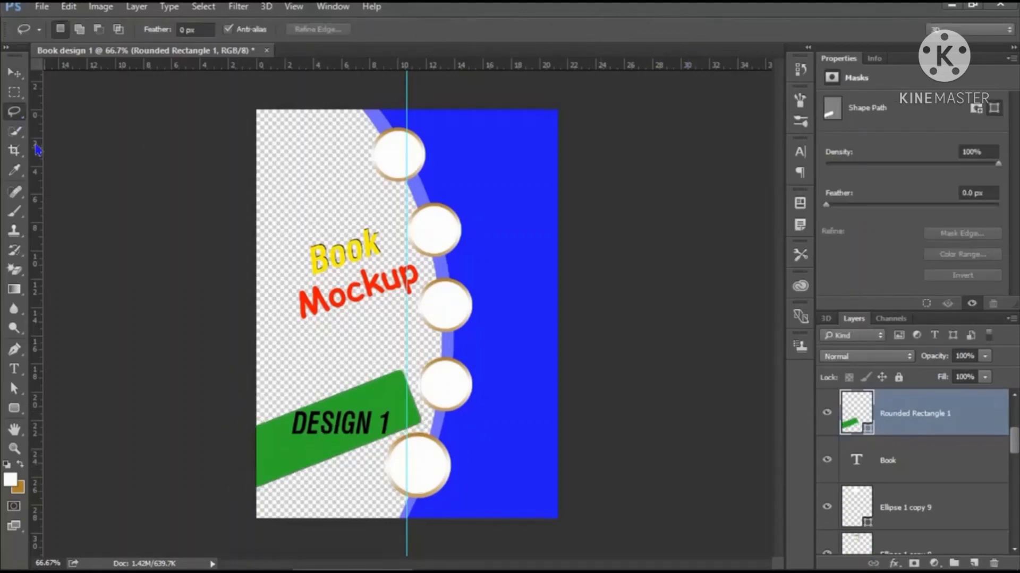
drag(1013, 440, 1014, 554)
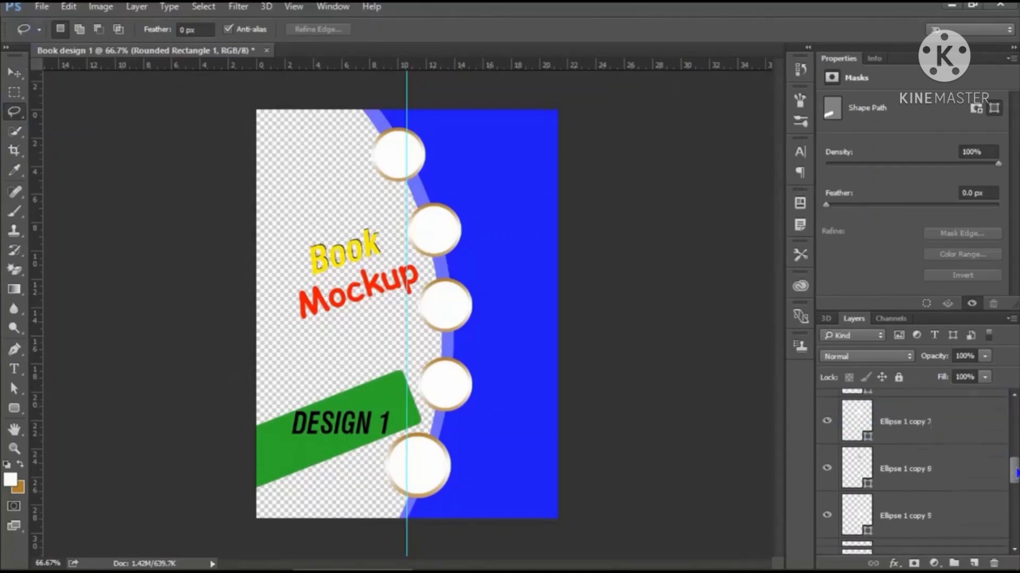
click(906, 532)
Add an empty bottom layer and a light cyan Solid Color fill layer
click(974, 563)
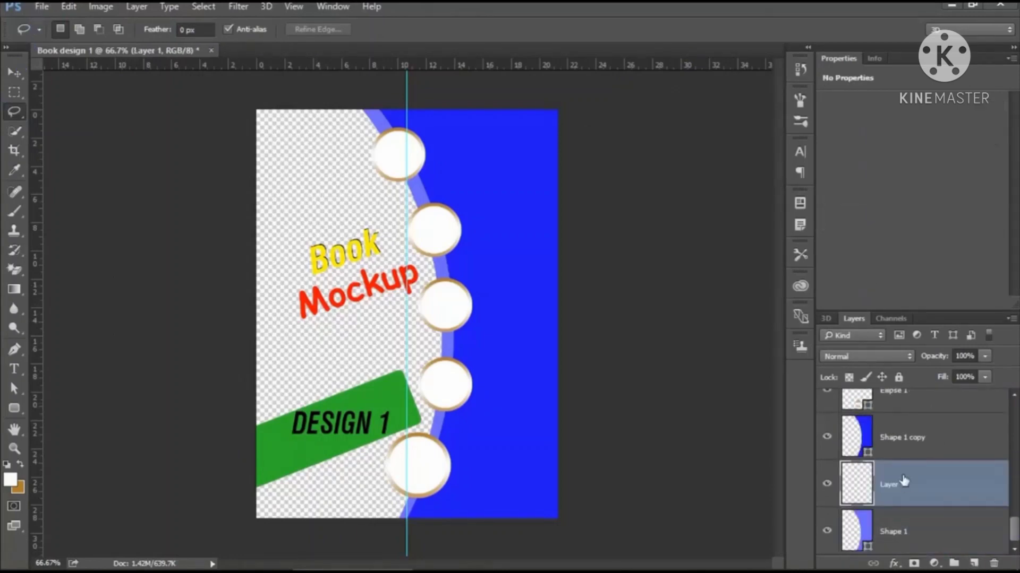
drag(903, 484, 904, 550)
click(933, 563)
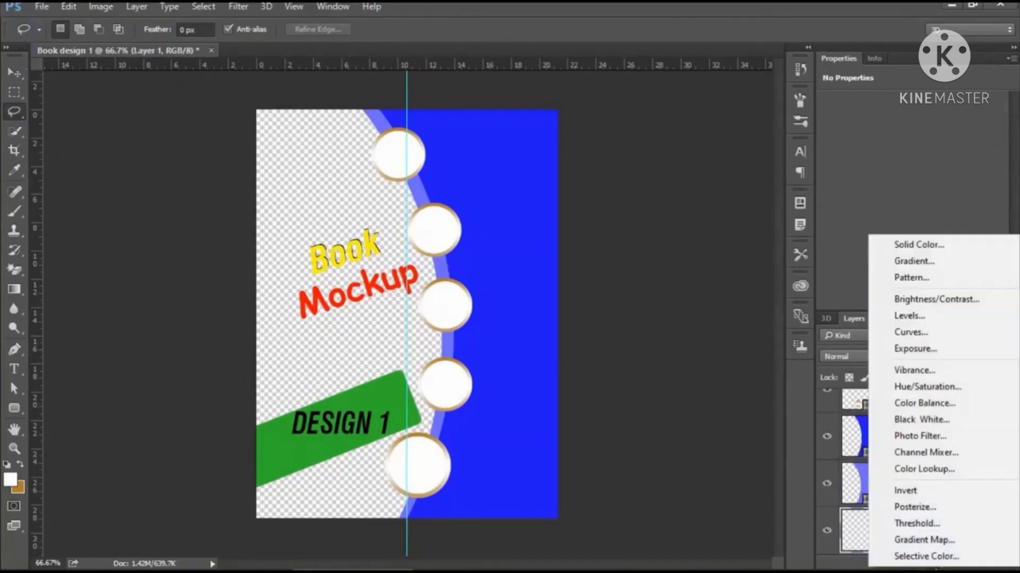
click(892, 567)
click(933, 563)
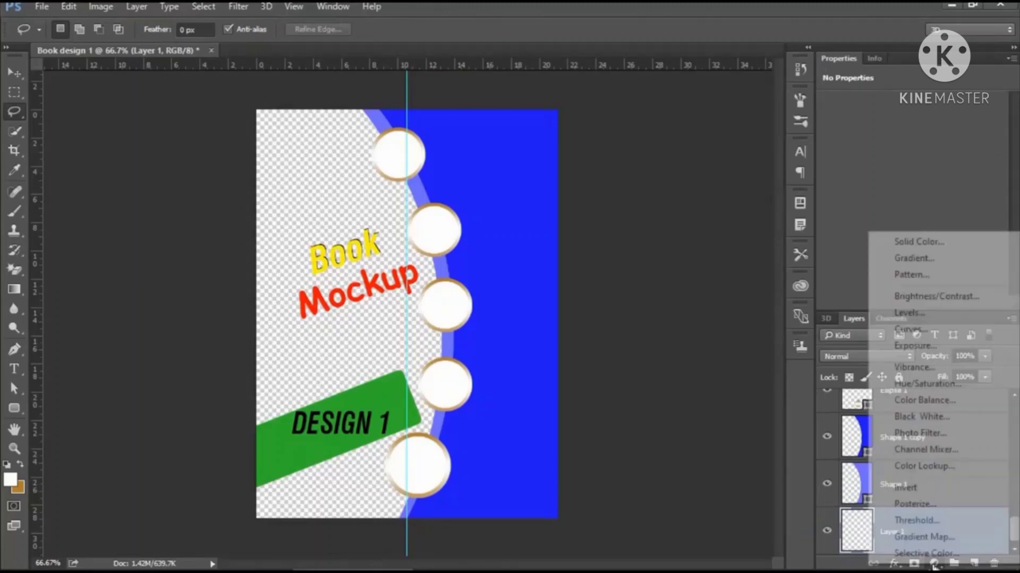
click(902, 242)
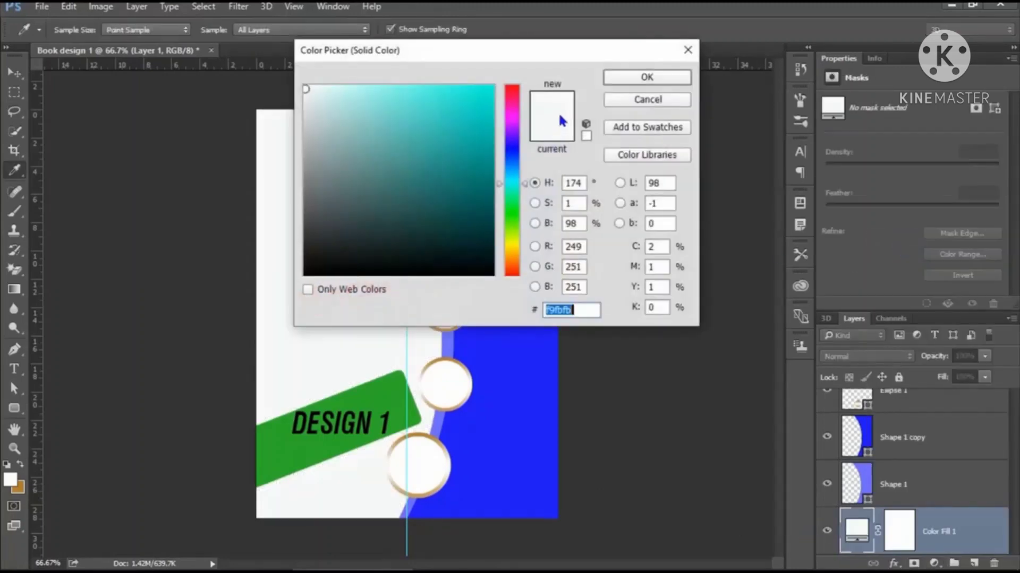
mouse_move(547, 53)
mouse_down()
mouse_move(777, 22)
mouse_move(840, 37)
mouse_up()
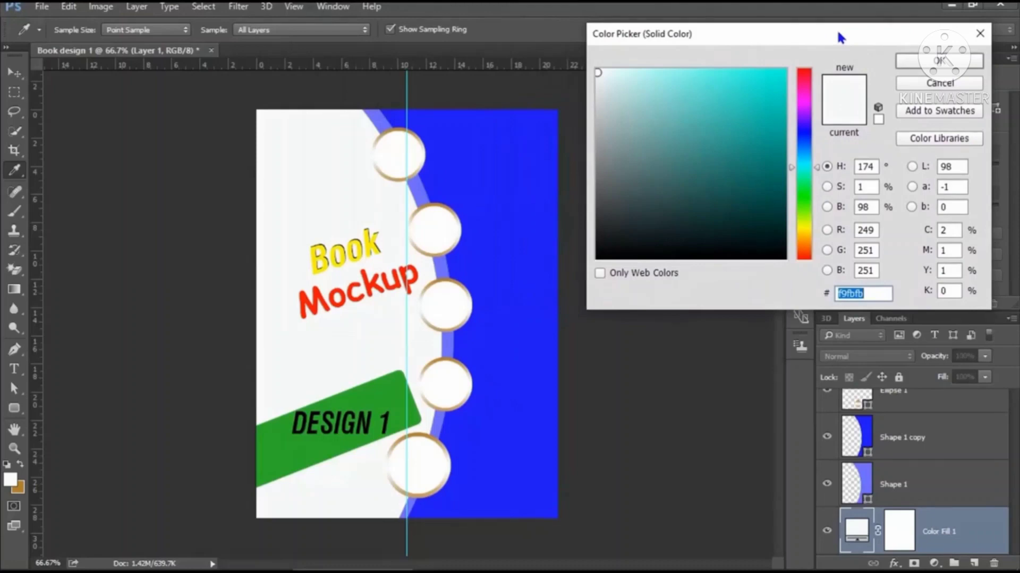
click(629, 80)
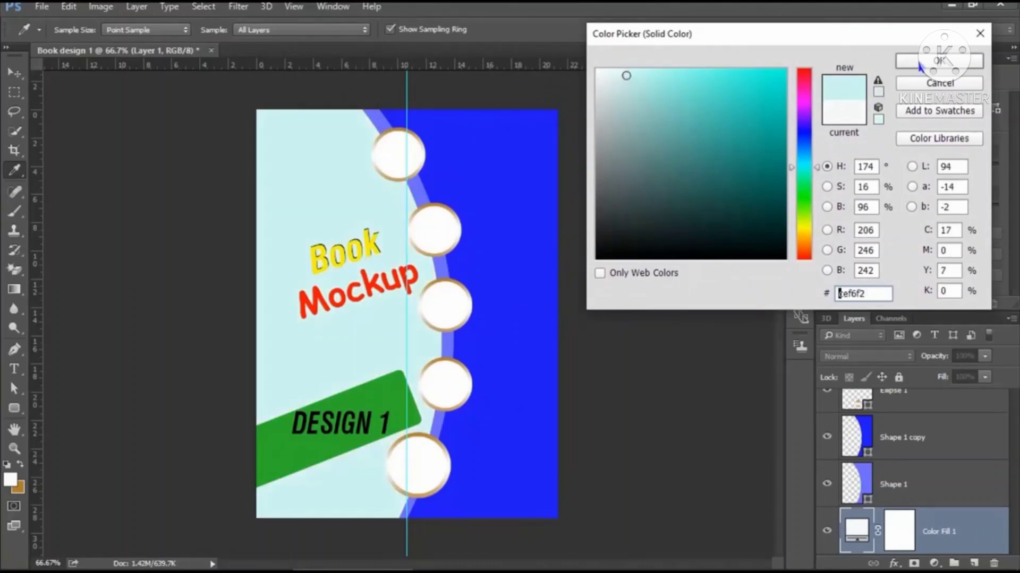
click(939, 61)
click(41, 8)
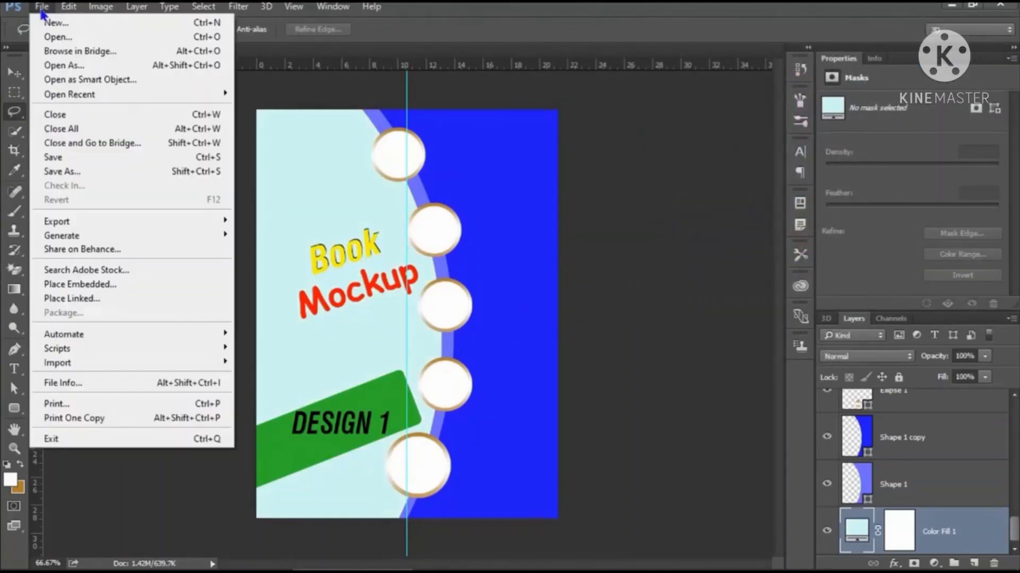
Save the document and merge all visible layers into one
click(60, 159)
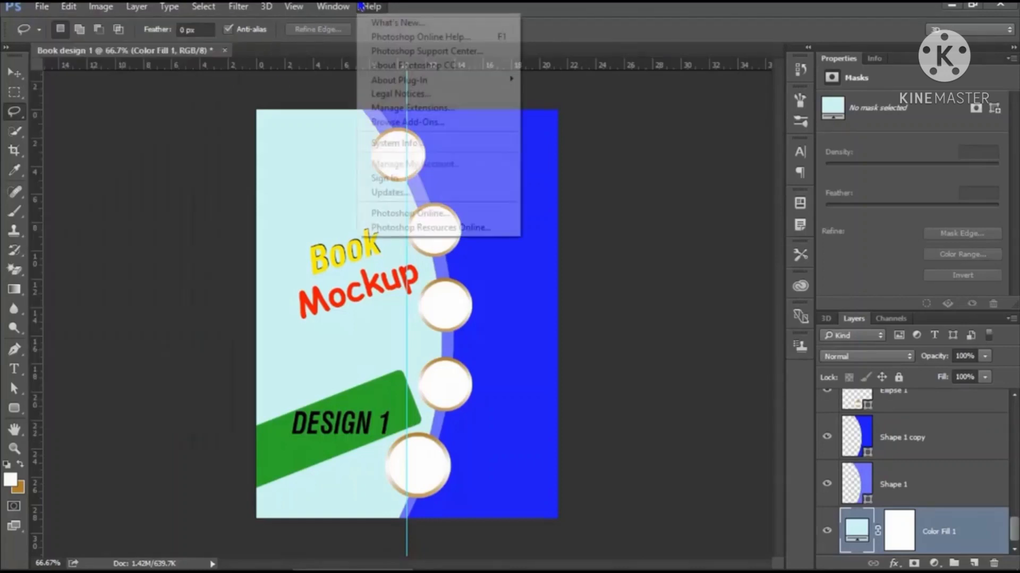
right_click(935, 444)
click(682, 541)
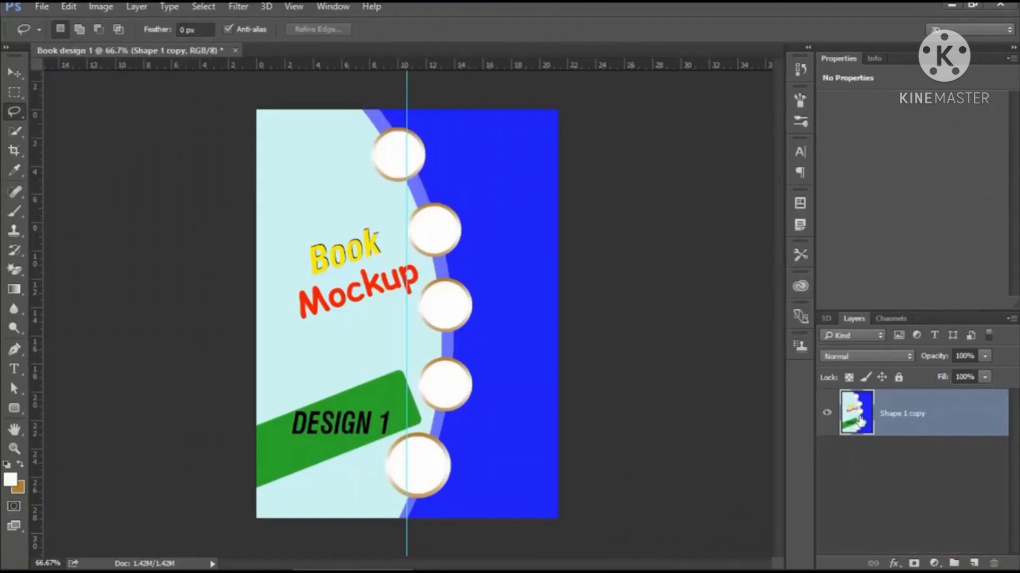
Save the cover as a JPEG named Book design 1, accepting default quality
click(42, 6)
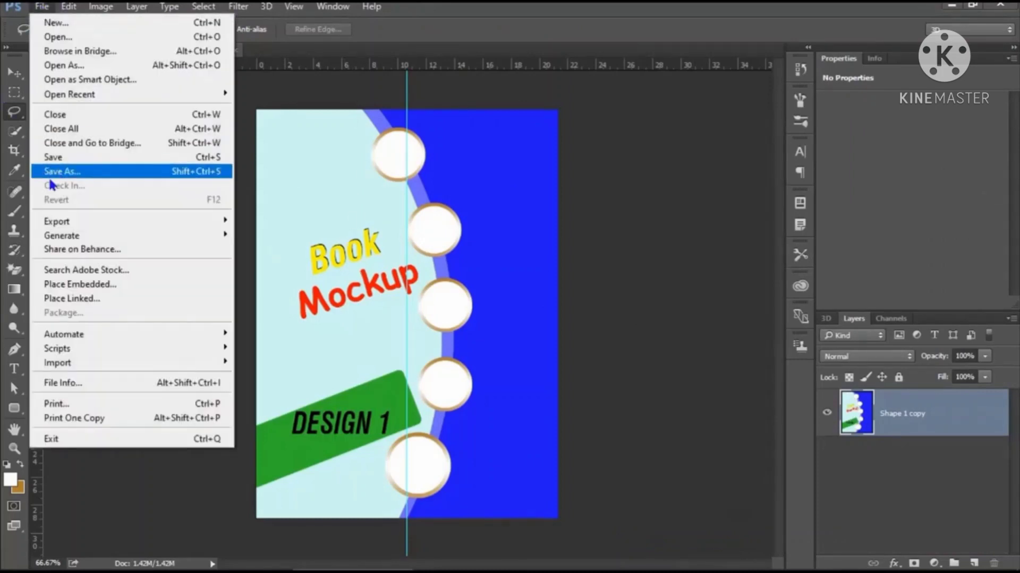
click(53, 105)
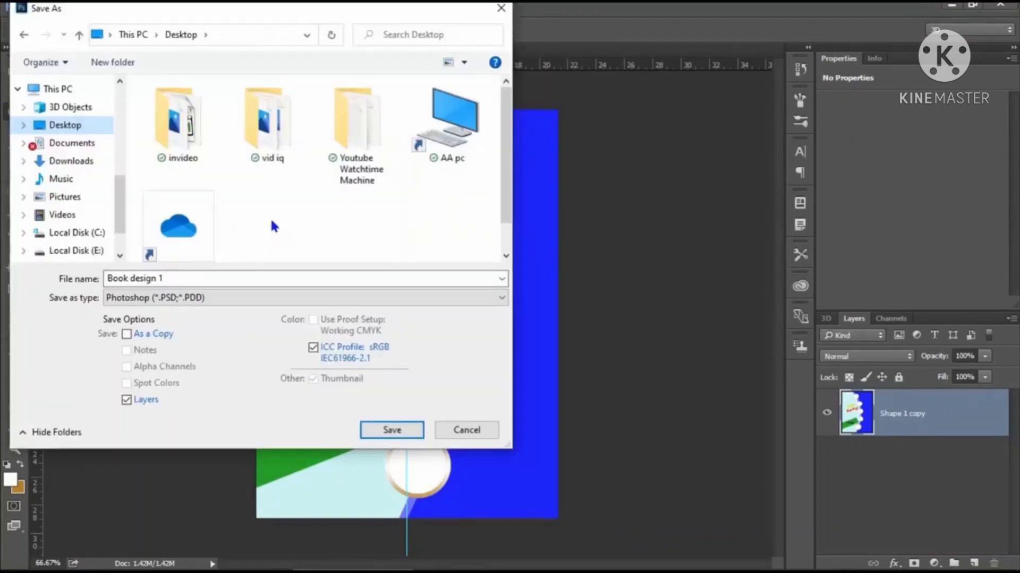
click(187, 298)
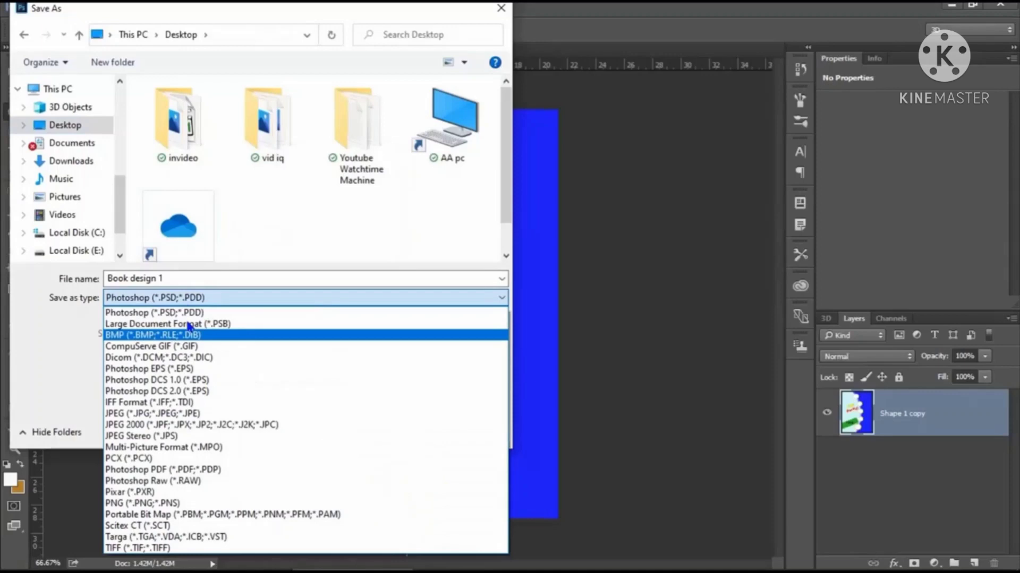
click(190, 415)
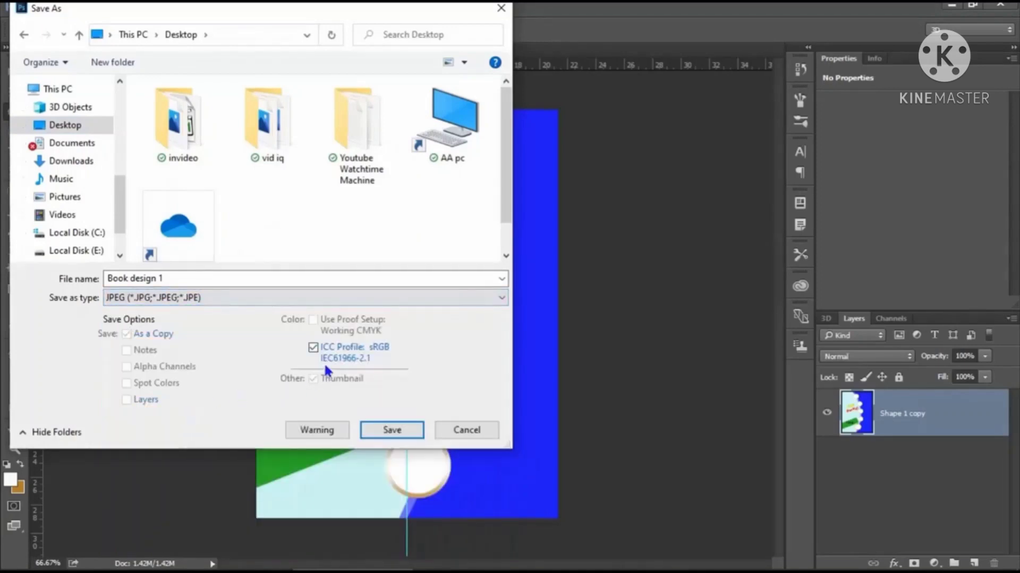
click(386, 431)
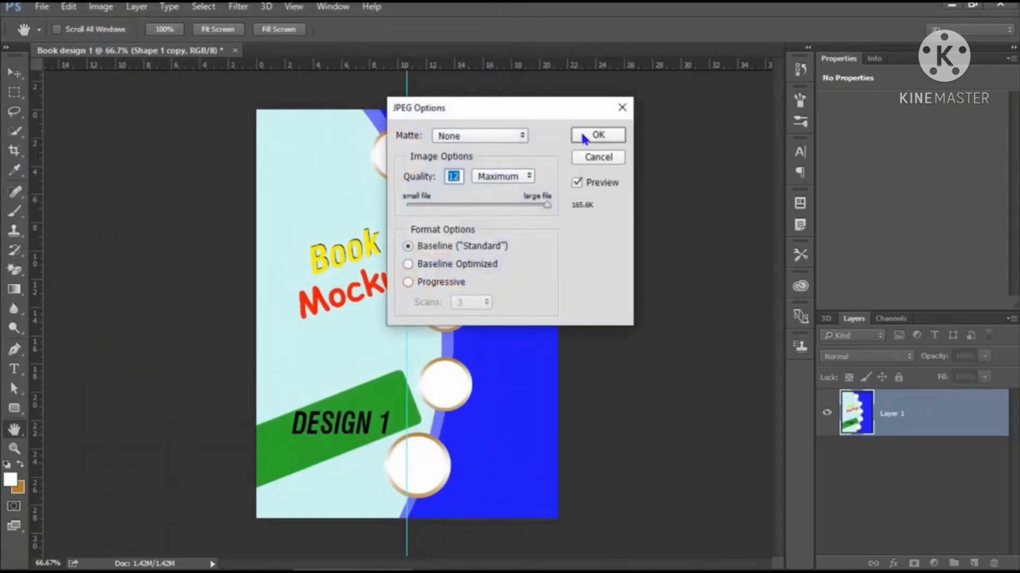
click(583, 138)
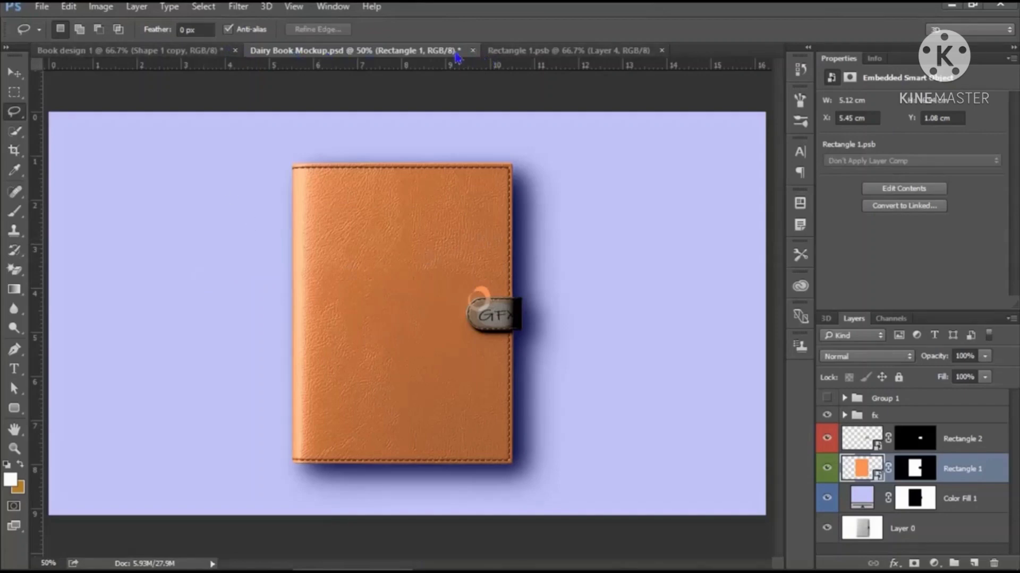
Close the Rectangle 1.psb tab and open Book design 1.jpg
click(538, 51)
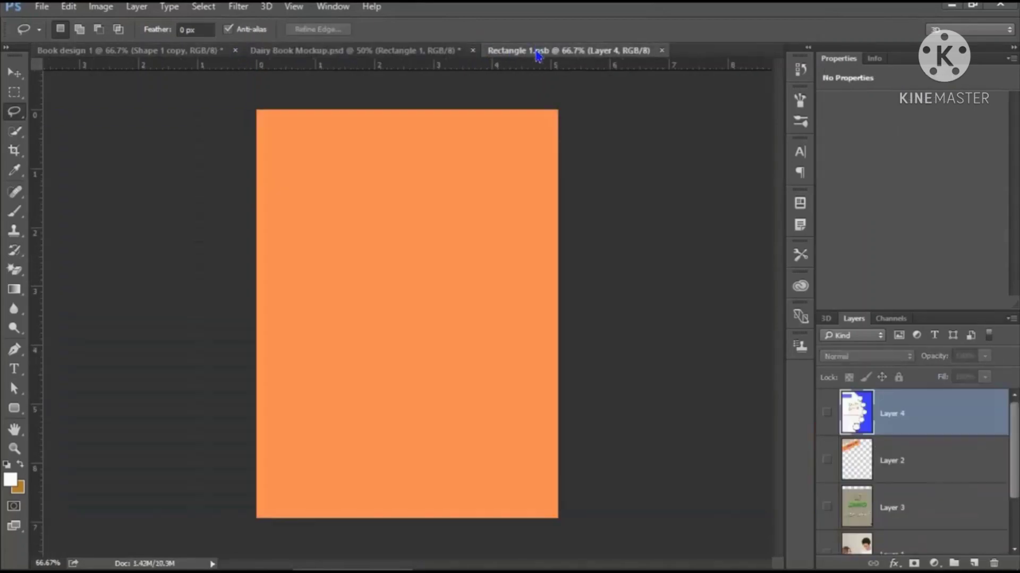
click(662, 53)
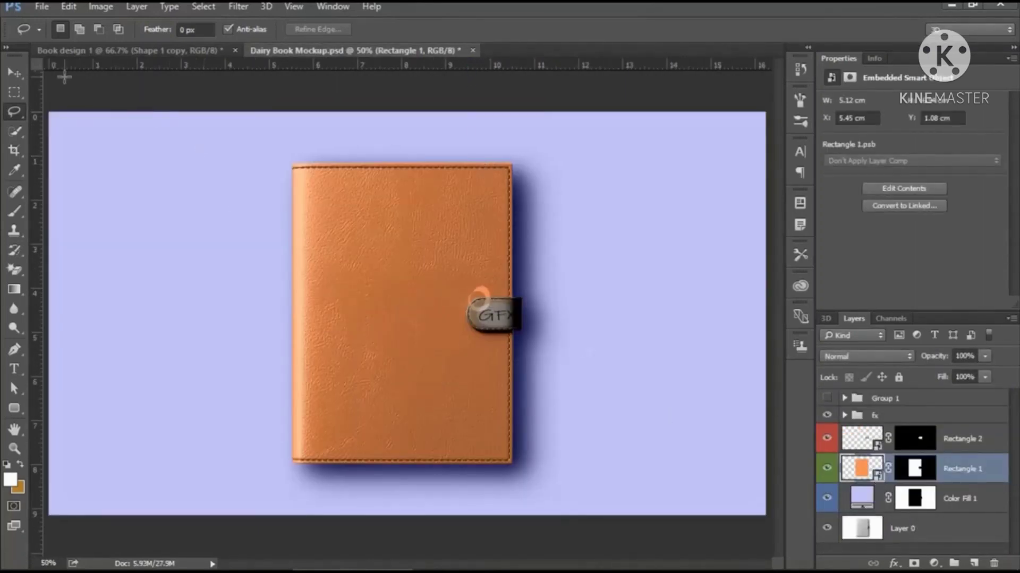
click(42, 7)
click(42, 10)
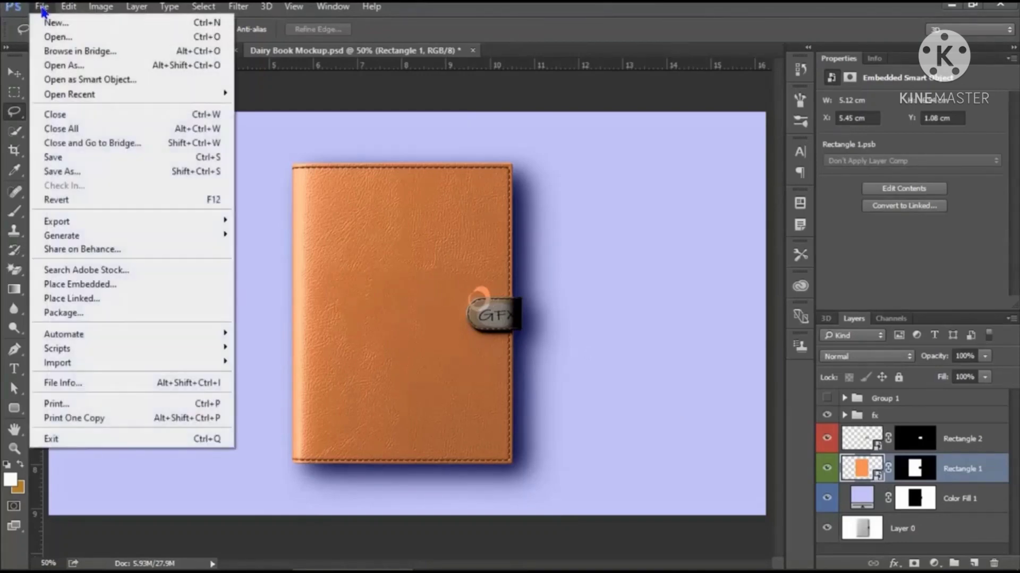
click(55, 39)
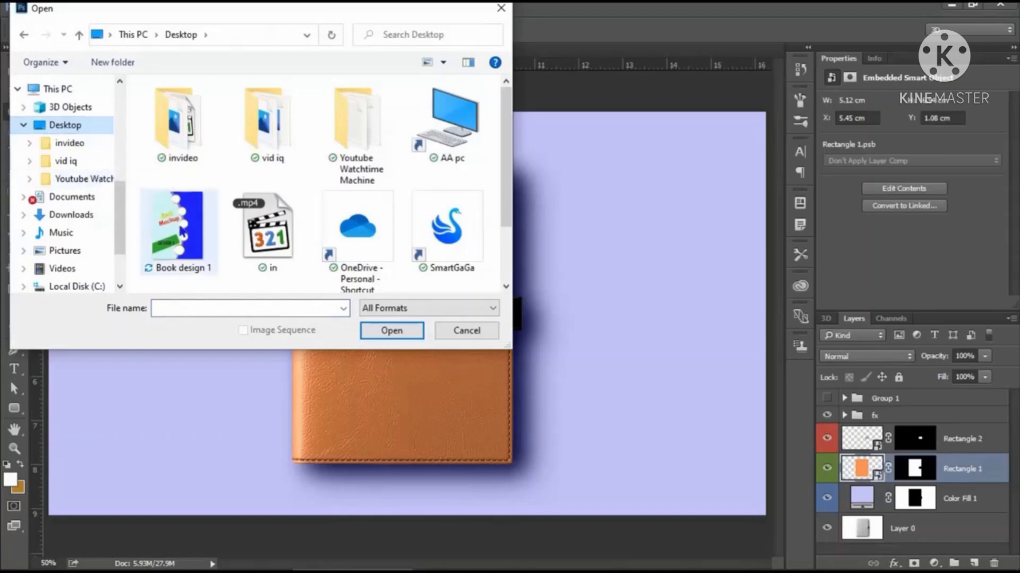
click(183, 229)
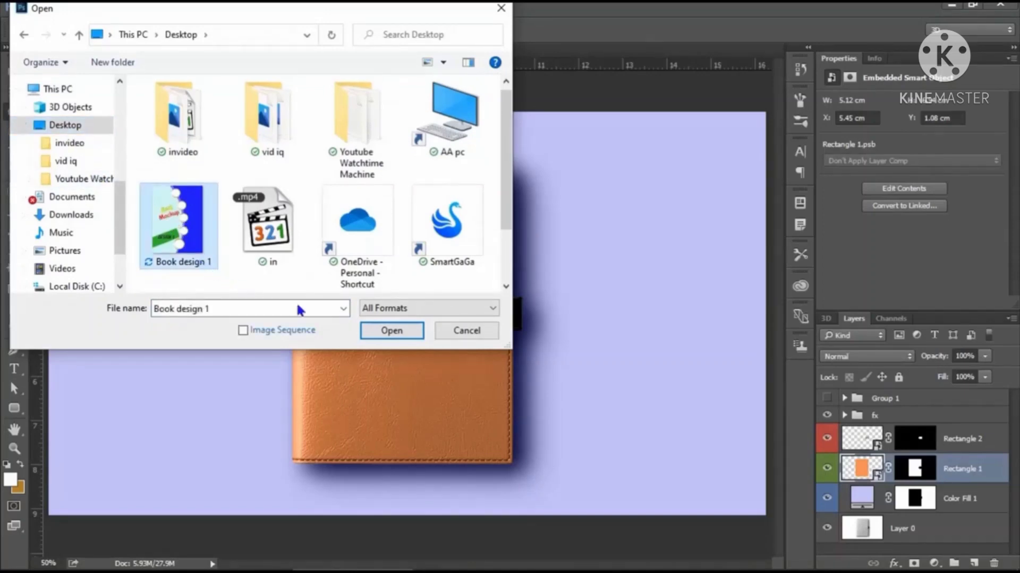
click(397, 332)
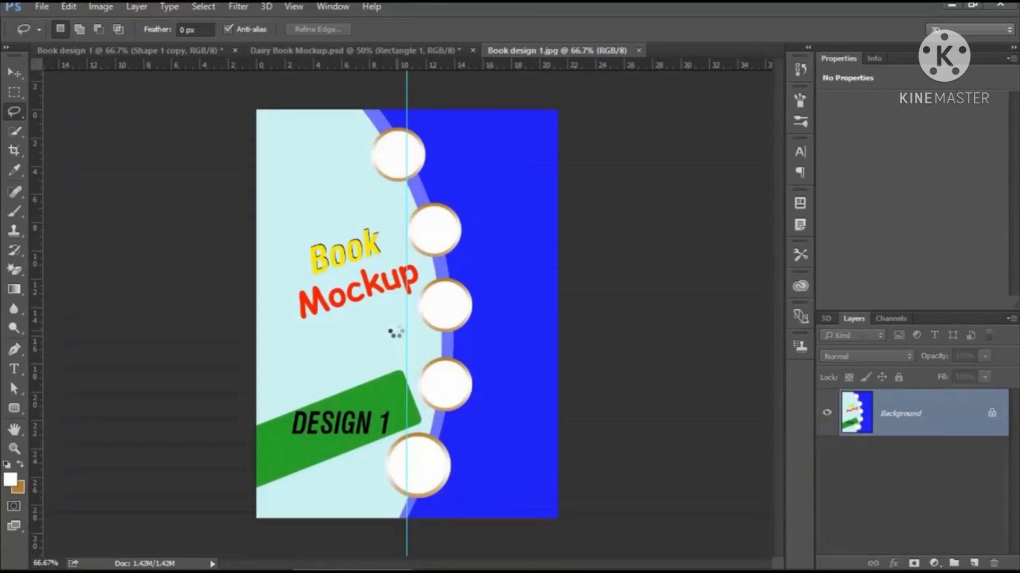
Select and copy the entire Book design 1 image, then return to the diary mockup
key(ctrl+a)
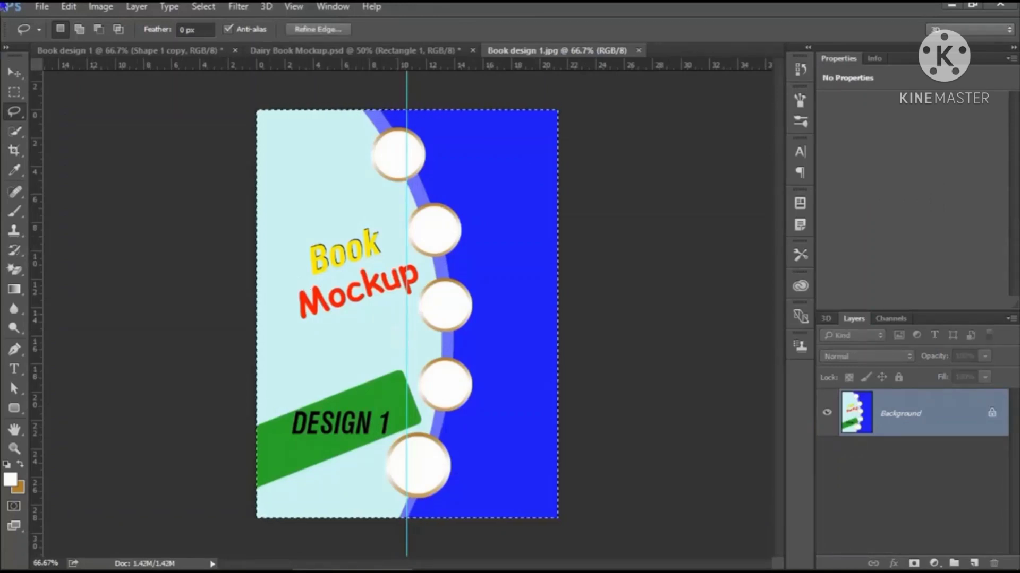
click(67, 7)
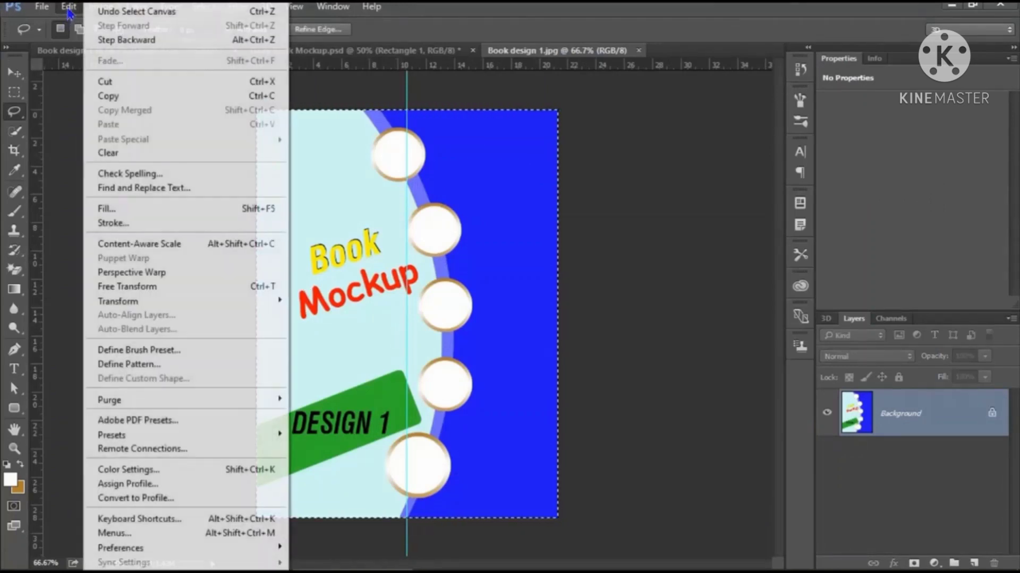
click(107, 98)
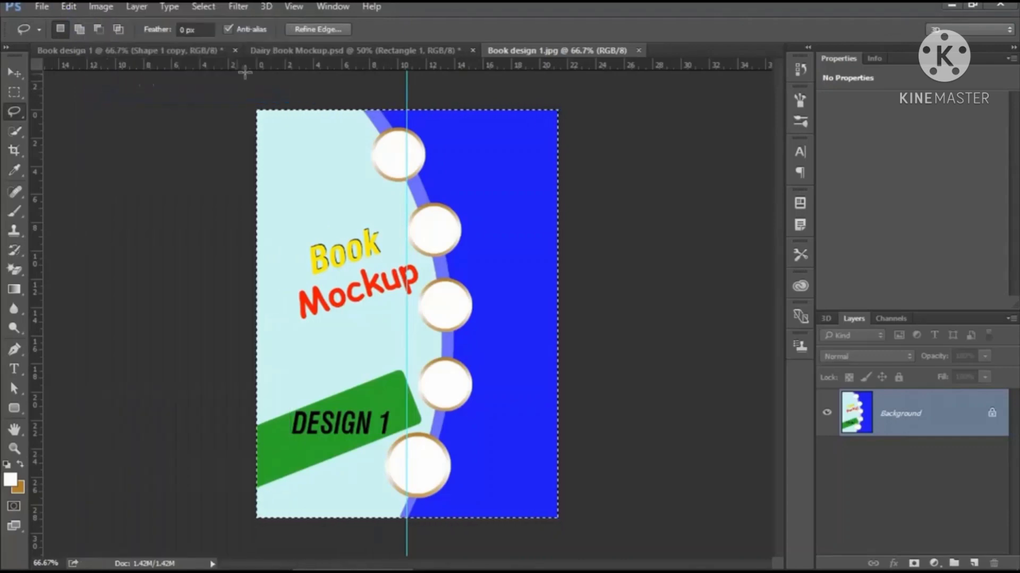
click(319, 54)
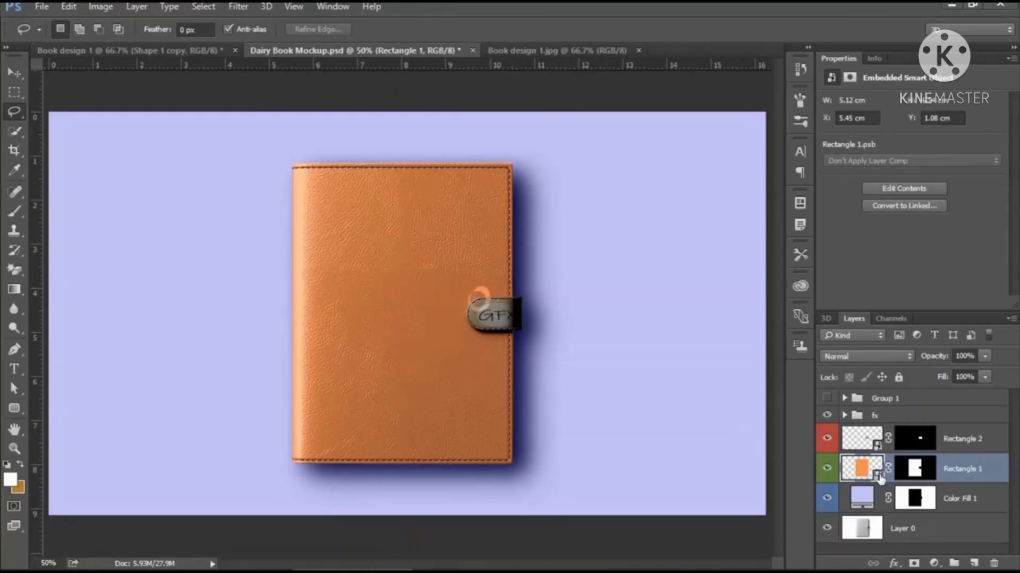
Paste the cover into the Rectangle 1 smart object, show the GFX Mockup Art banner, and save
double_click(879, 478)
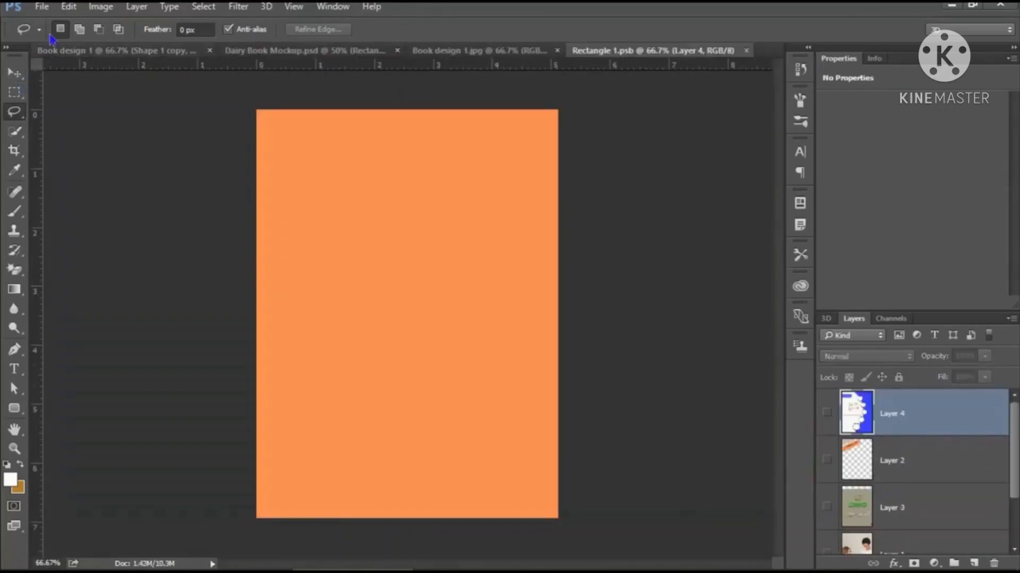
click(67, 9)
click(115, 127)
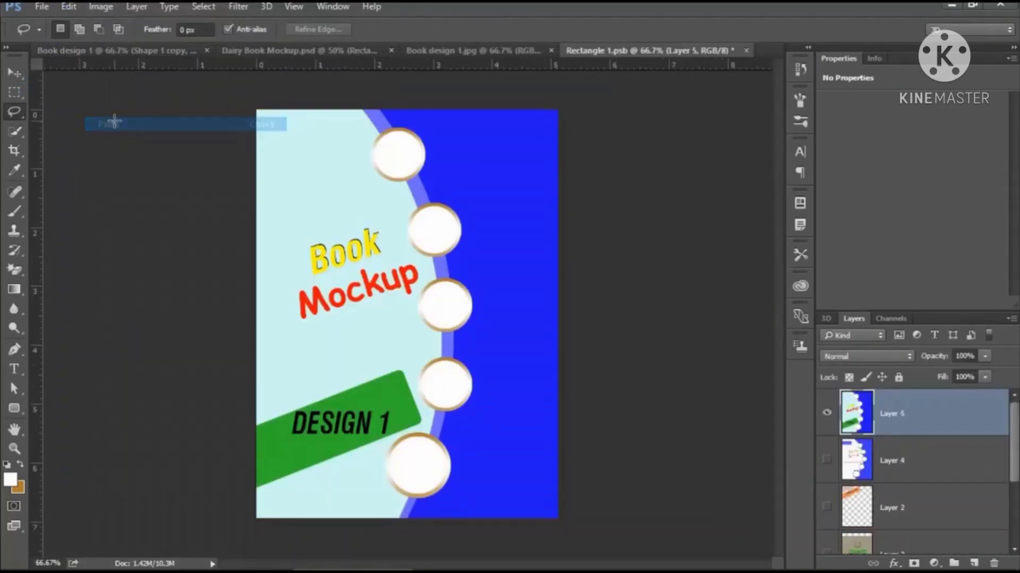
click(45, 11)
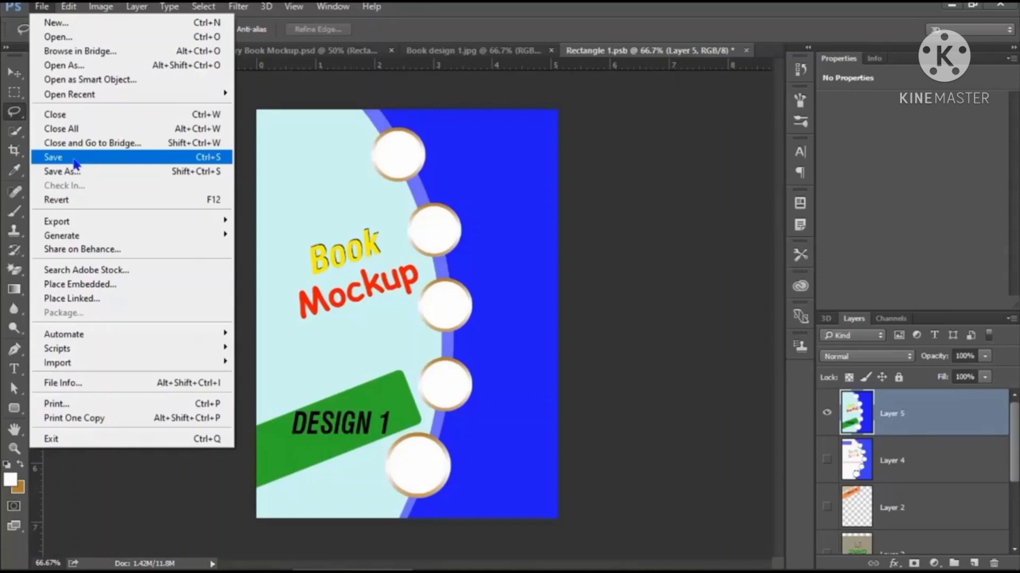
click(75, 163)
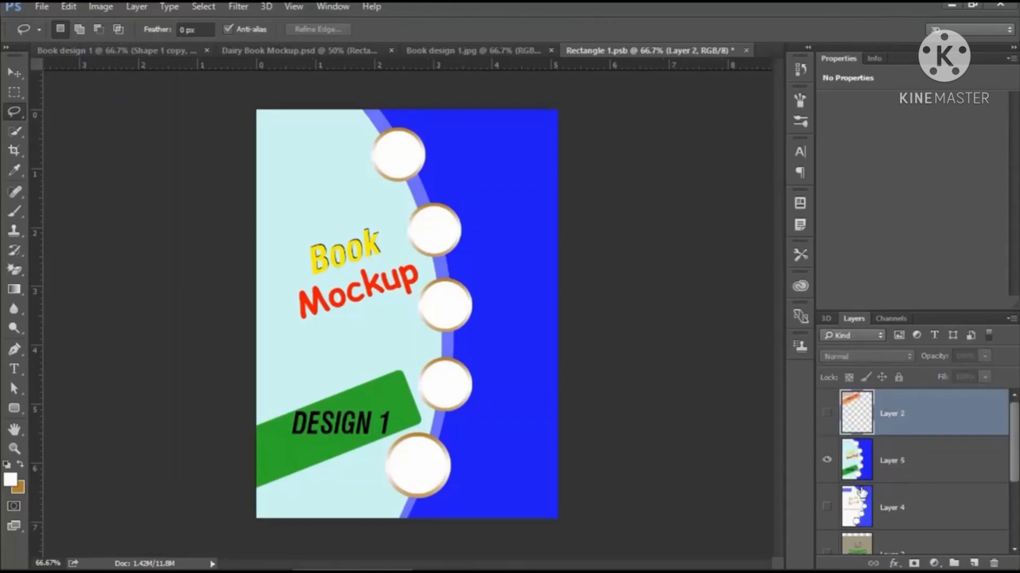
click(827, 413)
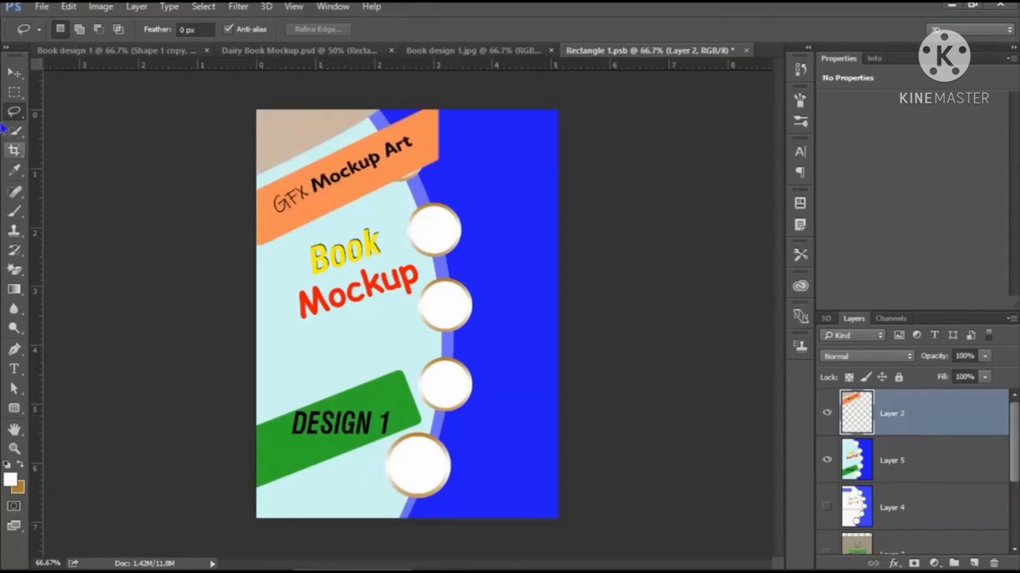
click(43, 8)
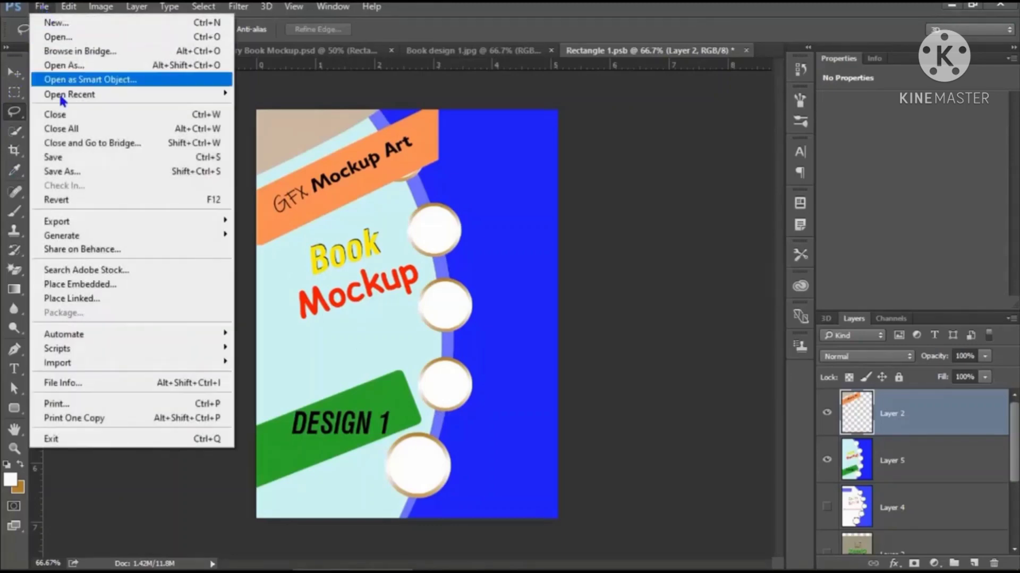
click(68, 158)
Close Book design 1 without saving and return to Dairy Book Mockup
click(127, 53)
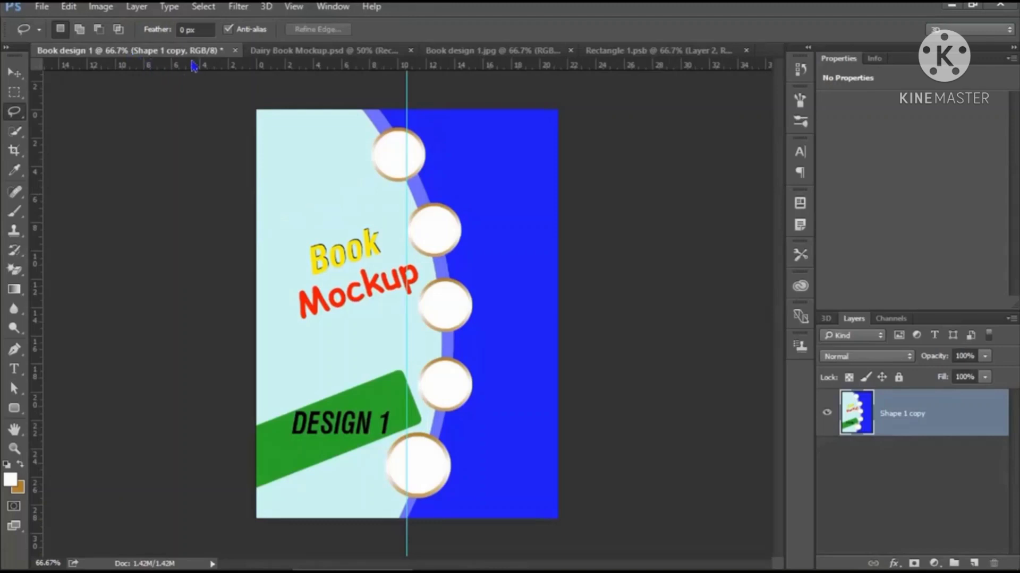
click(235, 51)
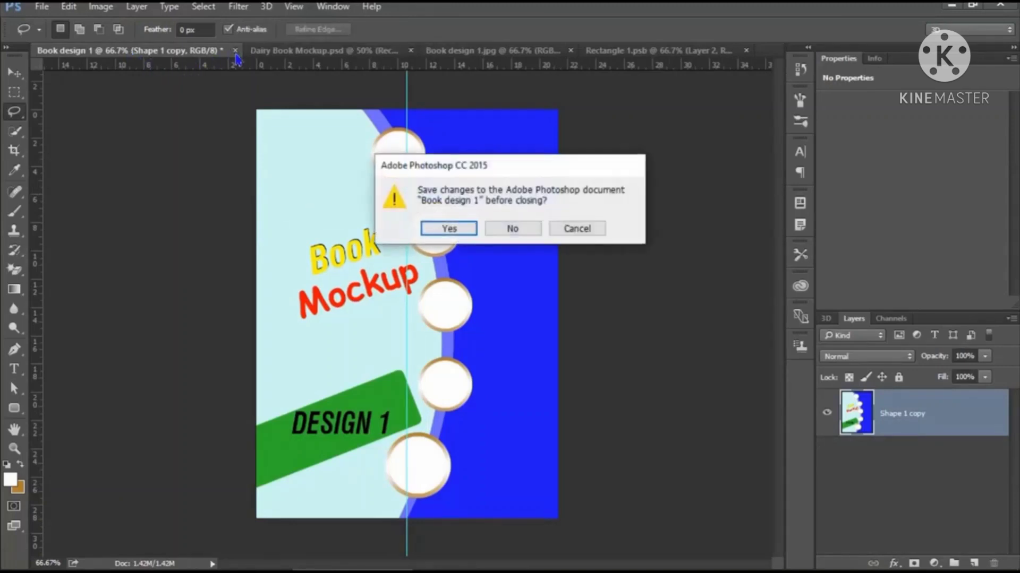
click(519, 229)
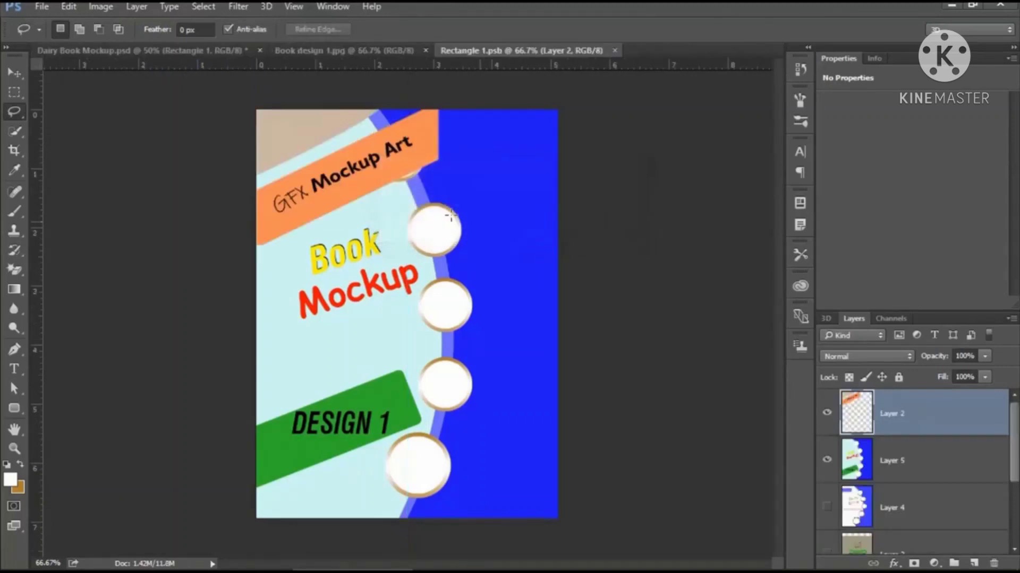
click(202, 53)
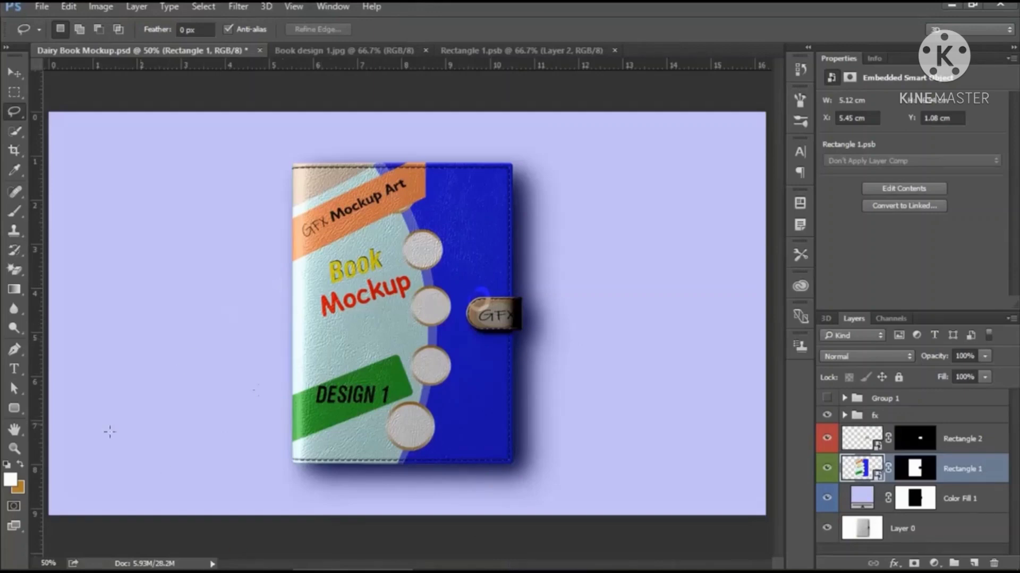
click(15, 449)
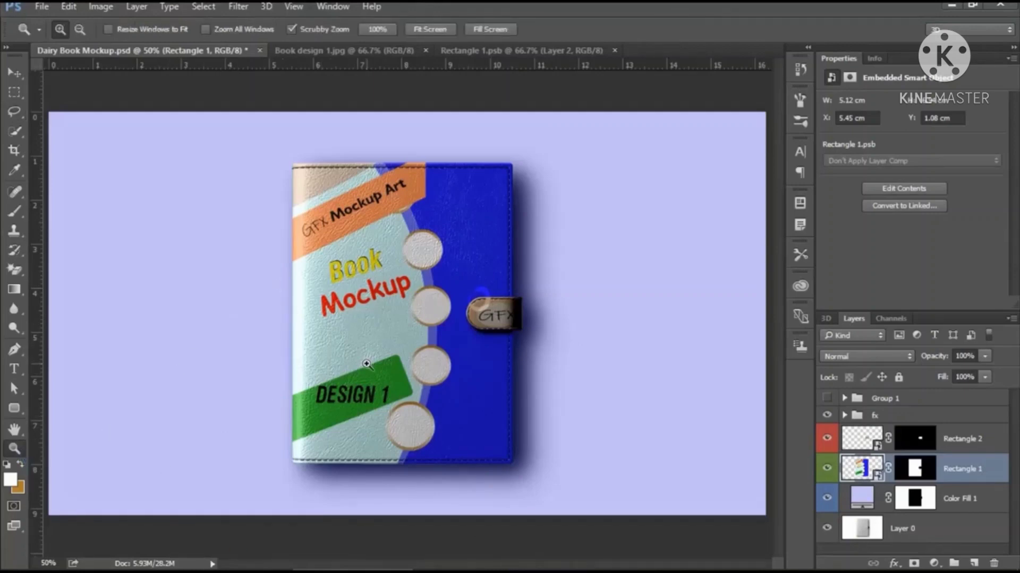
click(367, 363)
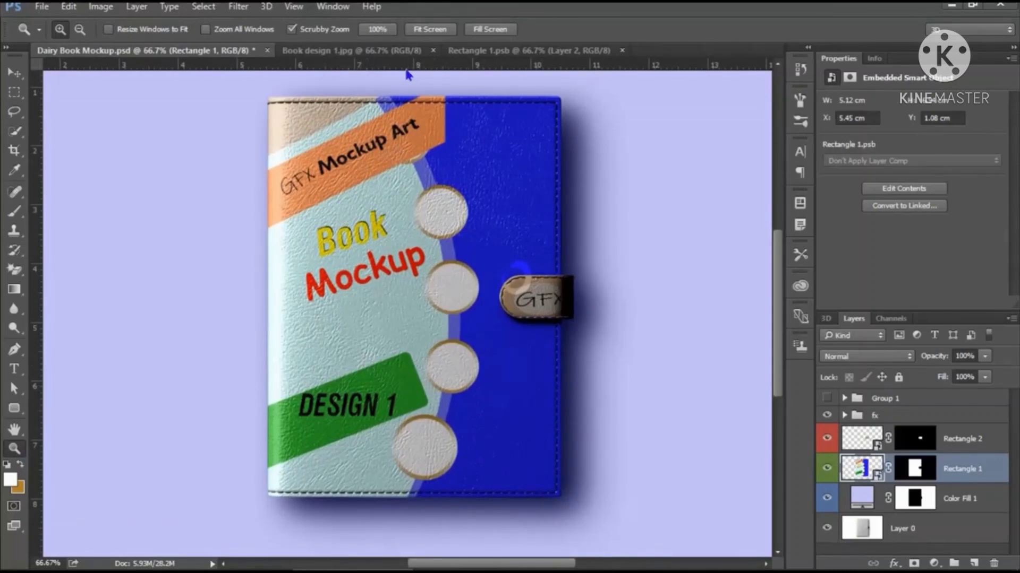
click(400, 53)
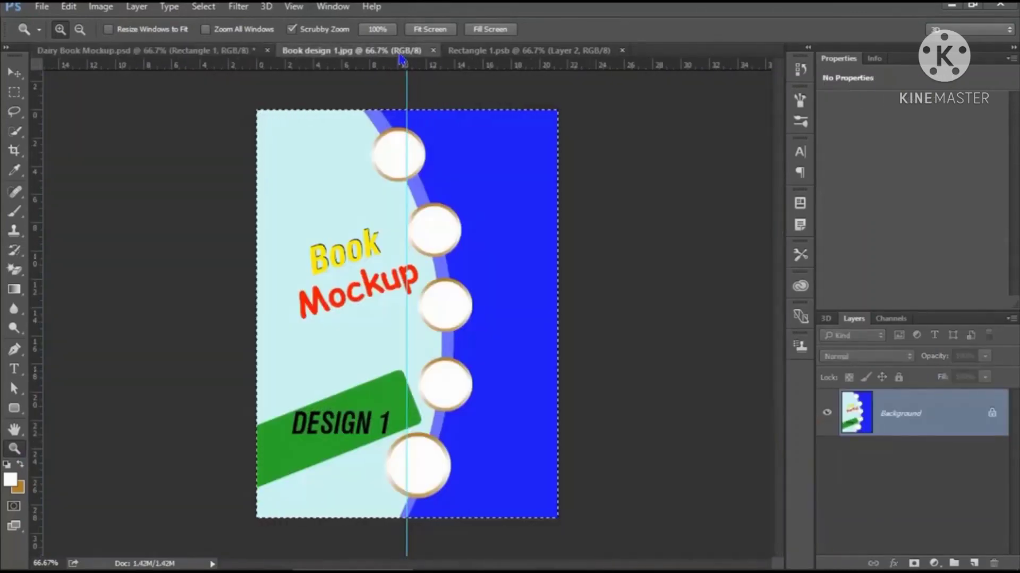
click(237, 53)
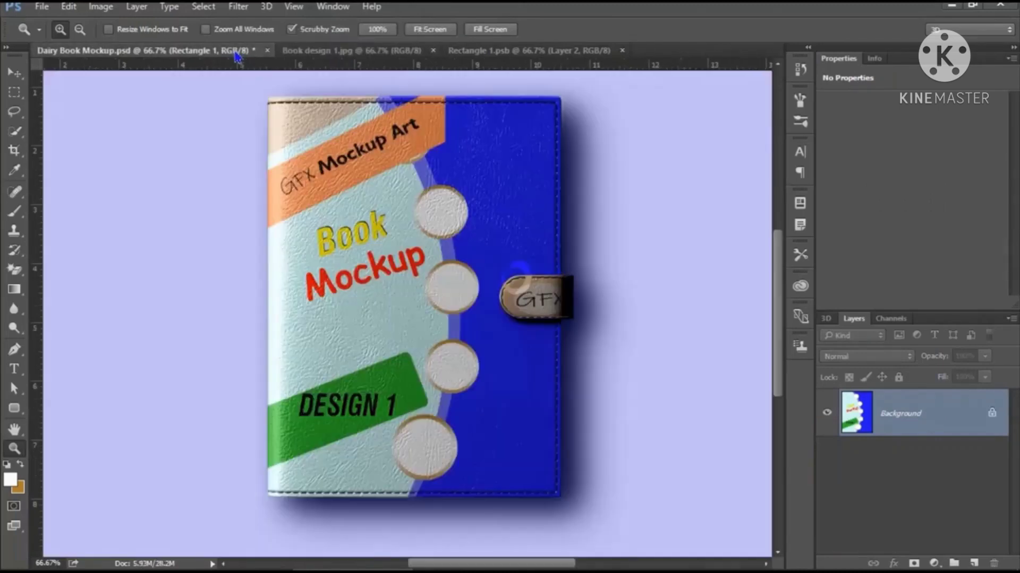